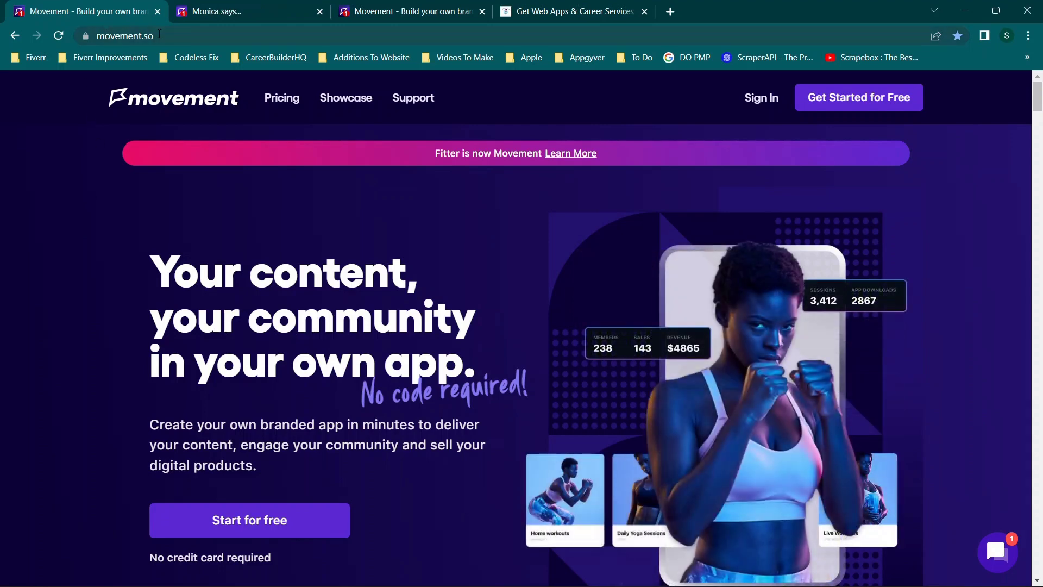
# Switch to the Codeless Fix site and open its affiliate links page to locate the Movement referral link.
pyautogui.click(535, 4)
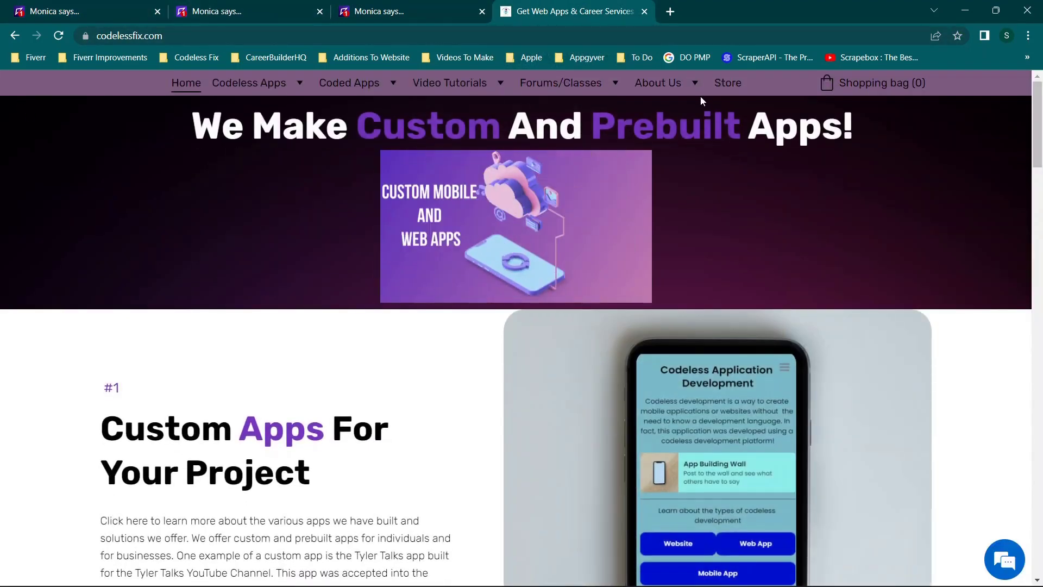
pyautogui.moveTo(664, 84)
pyautogui.click(669, 162)
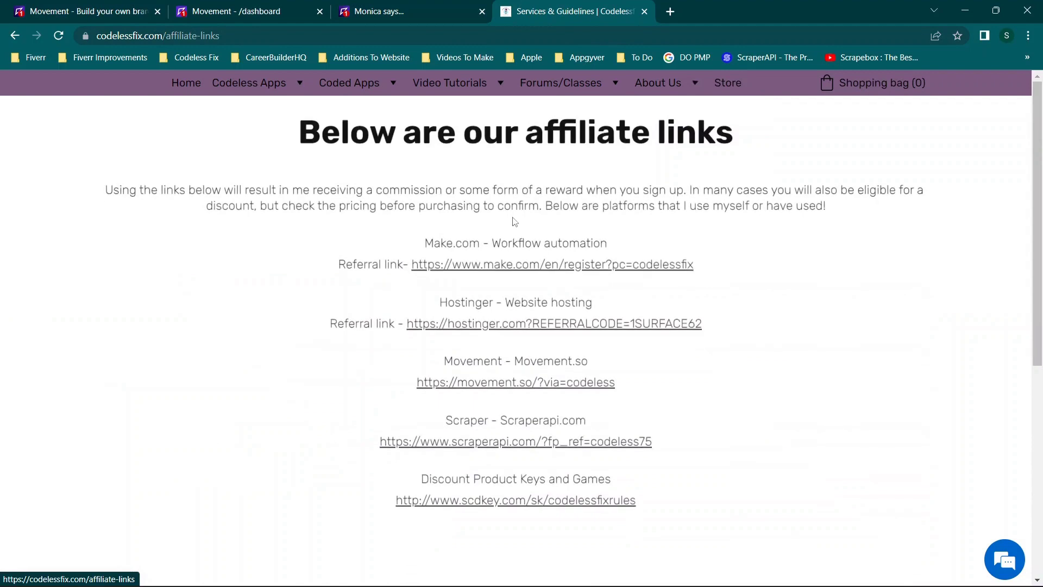
pyautogui.scroll(-1, 515, 221)
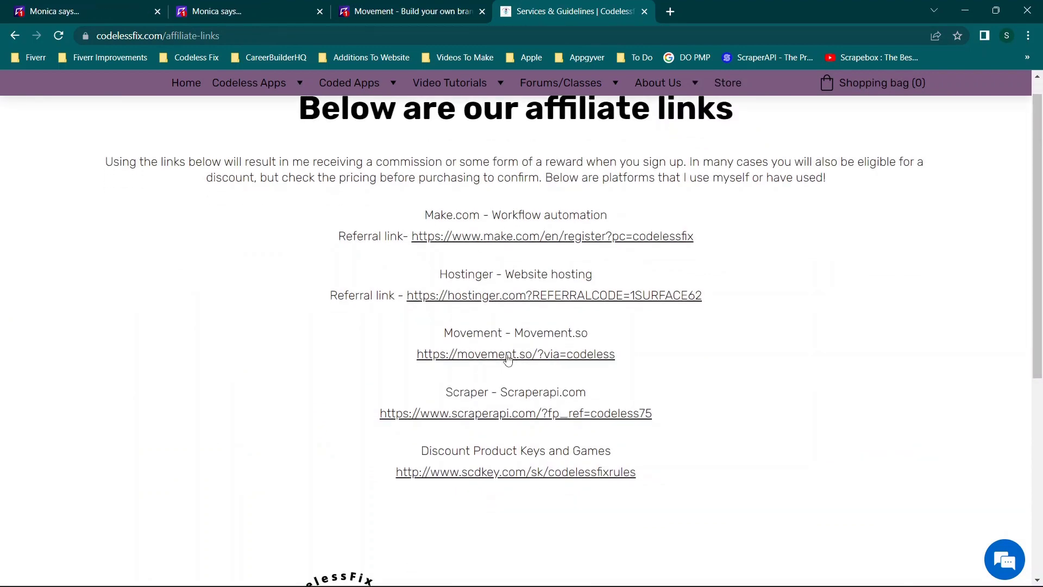
# Close the Codeless Fix site and review the Movement home page's opening section and its Fitter rebranding banner.
pyautogui.click(645, 11)
pyautogui.click(103, 6)
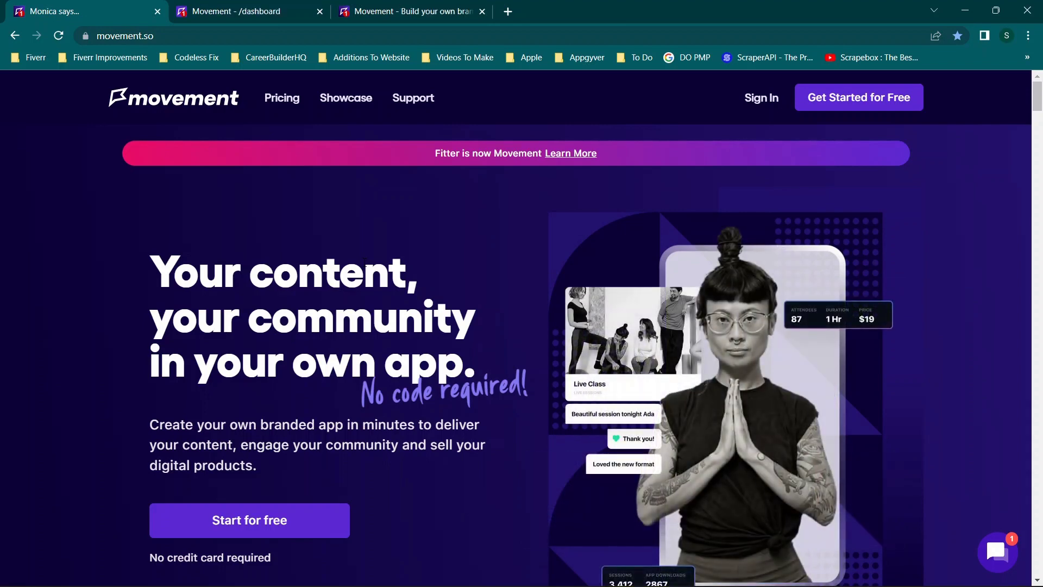
pyautogui.scroll(-1, 522, 354)
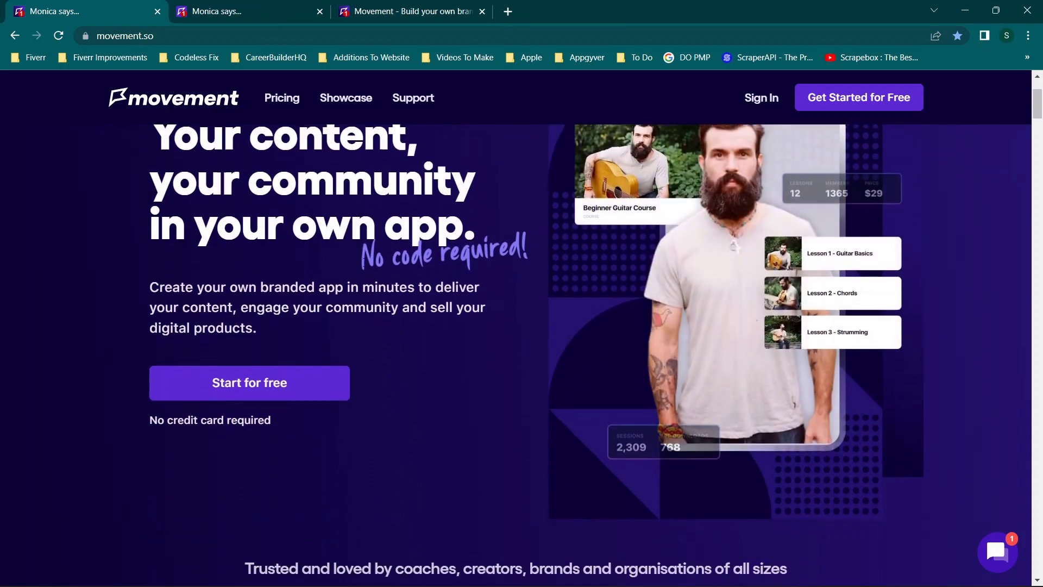
pyautogui.scroll(1, 522, 353)
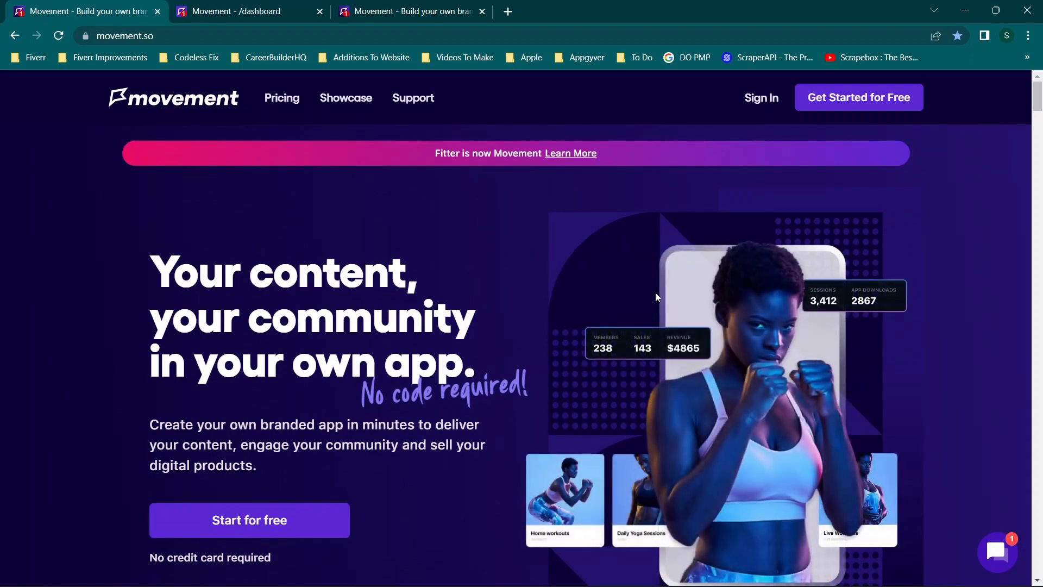
pyautogui.moveTo(436, 153); pyautogui.dragTo(460, 153)
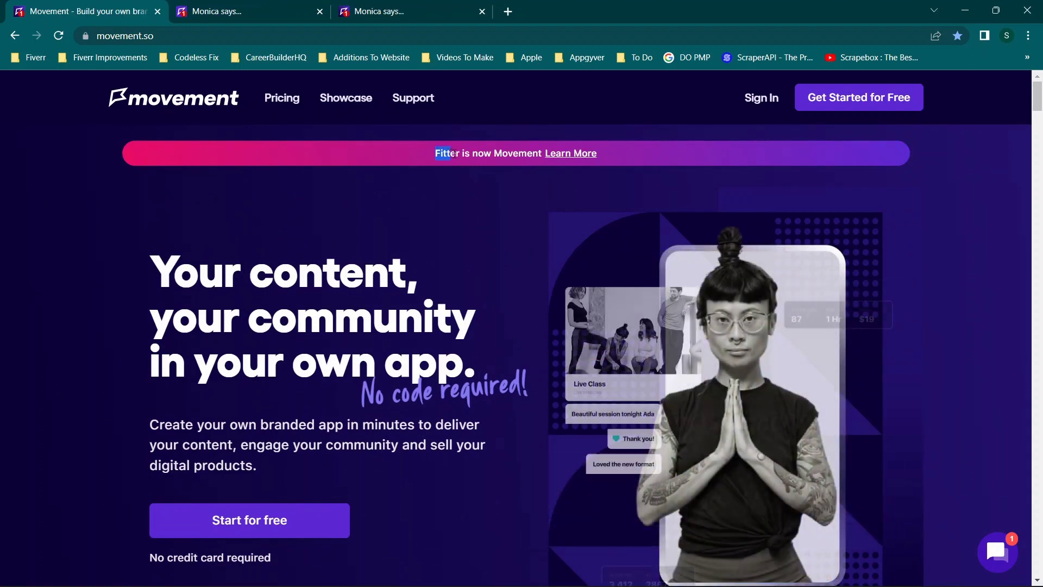
pyautogui.click(424, 214)
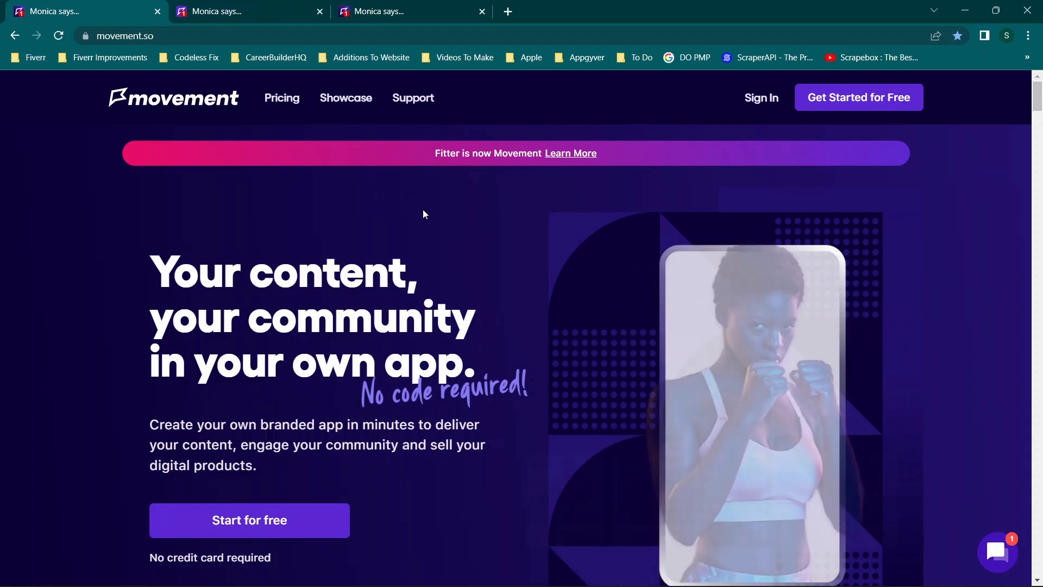
# Examine the Movement home page's customer logos and its list of tools, including the services each tool replaces.
pyautogui.scroll(-8, 423, 214)
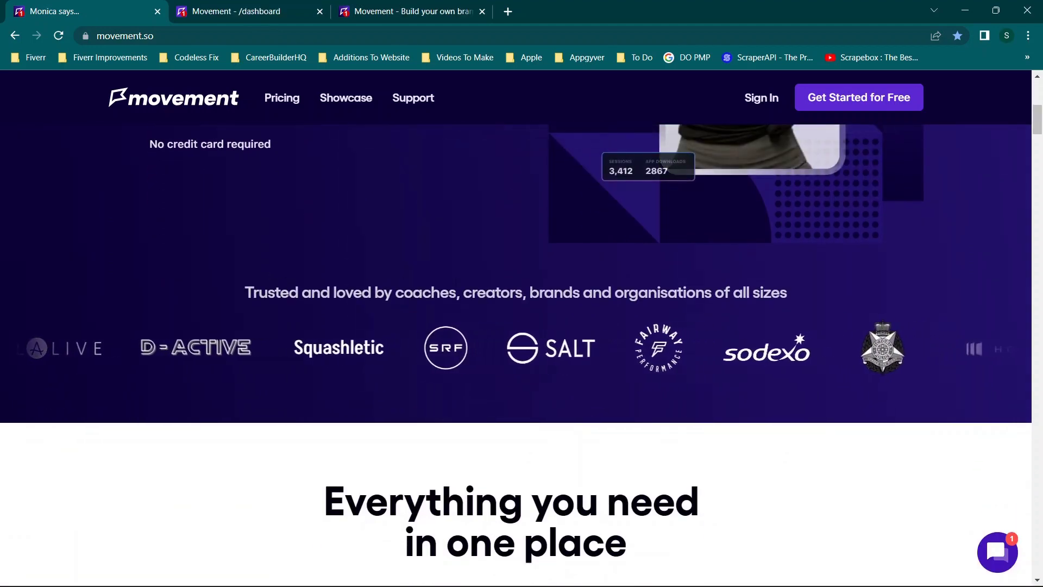
pyautogui.scroll(-4, 554, 325)
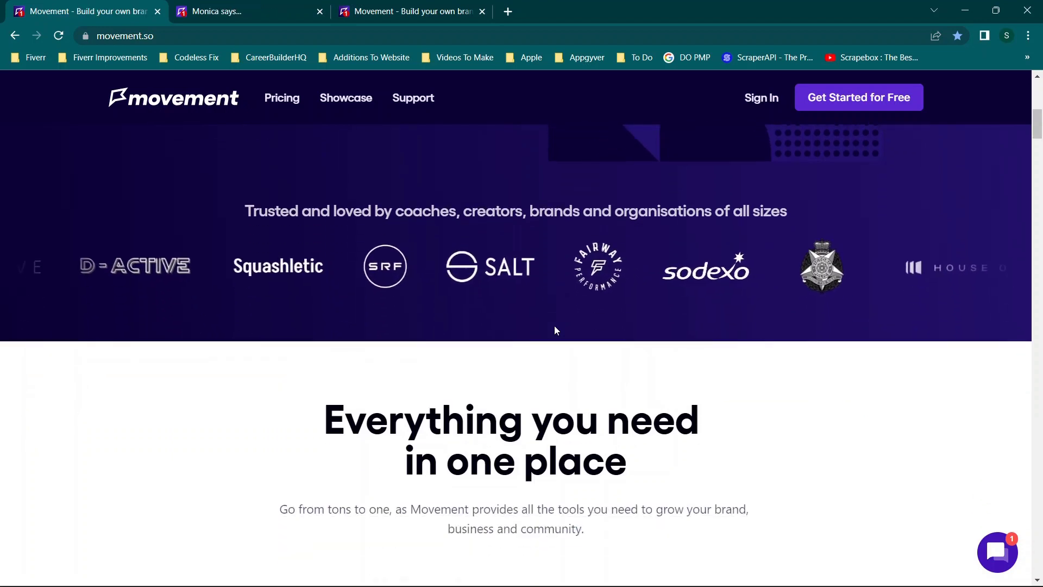
pyautogui.scroll(-4, 555, 325)
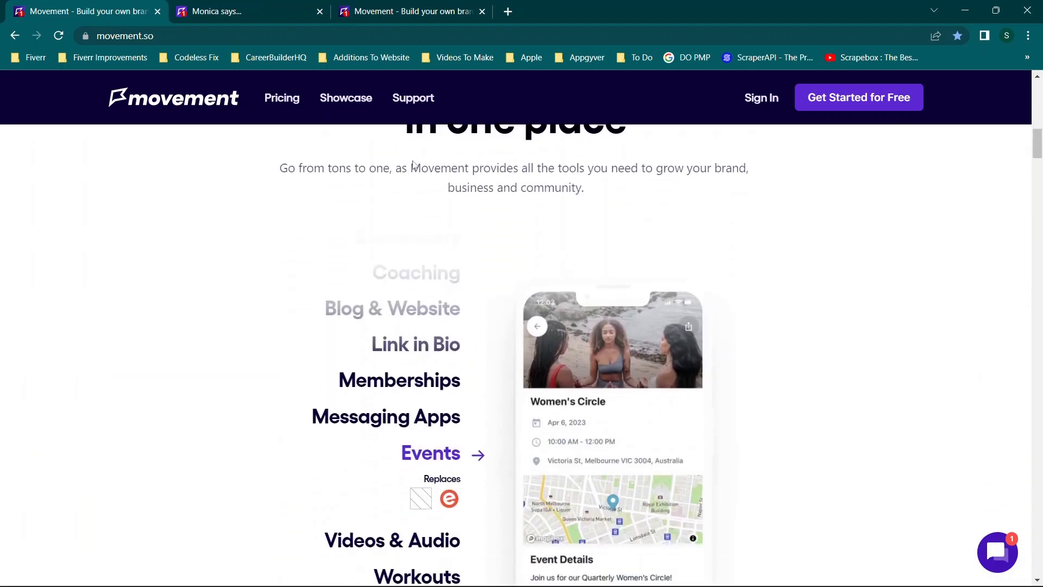
pyautogui.scroll(-1, 494, 275)
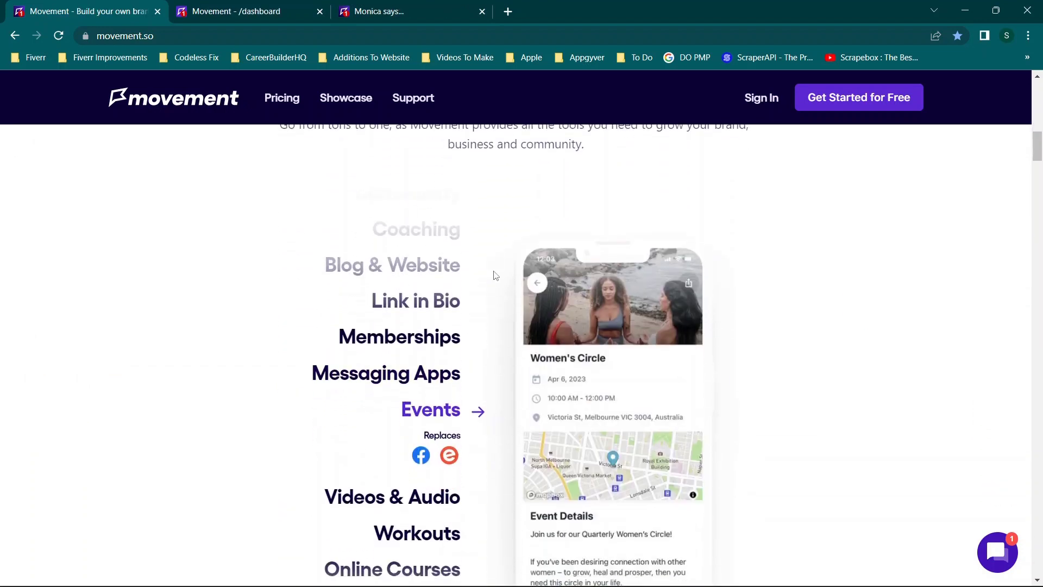
pyautogui.scroll(-3, 431, 411)
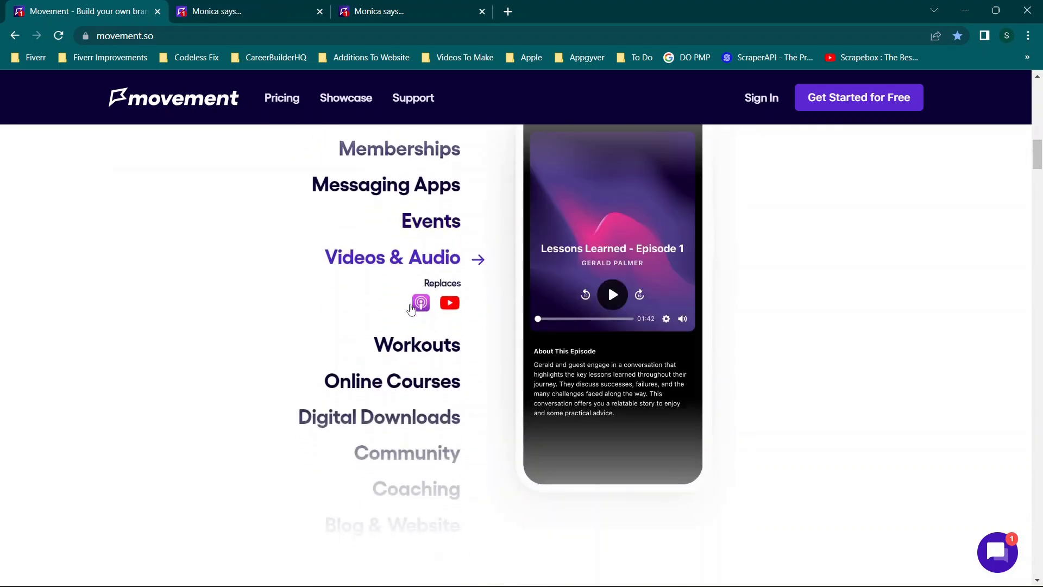
pyautogui.scroll(-2, 398, 342)
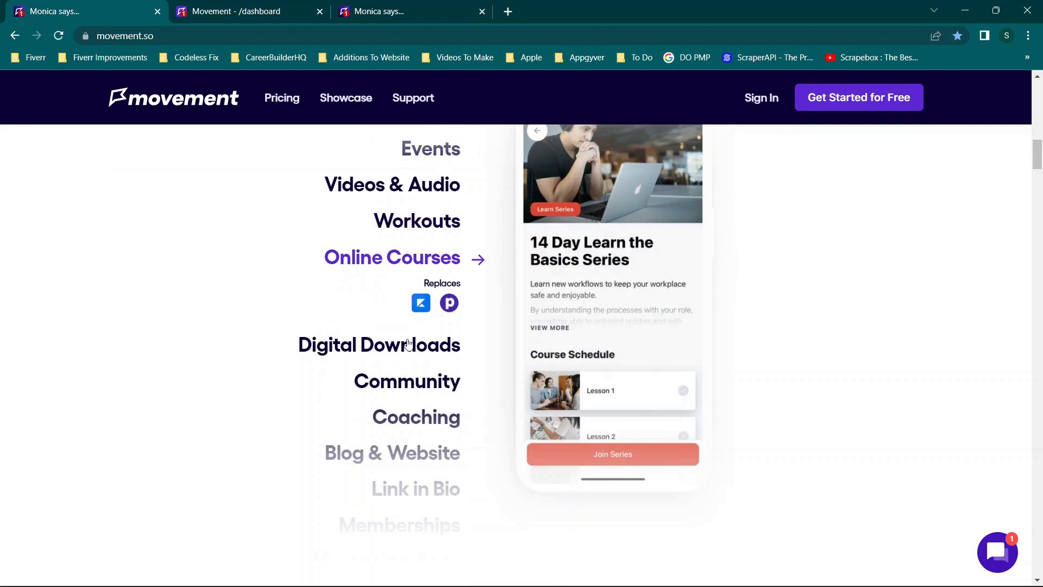
pyautogui.scroll(-2, 408, 344)
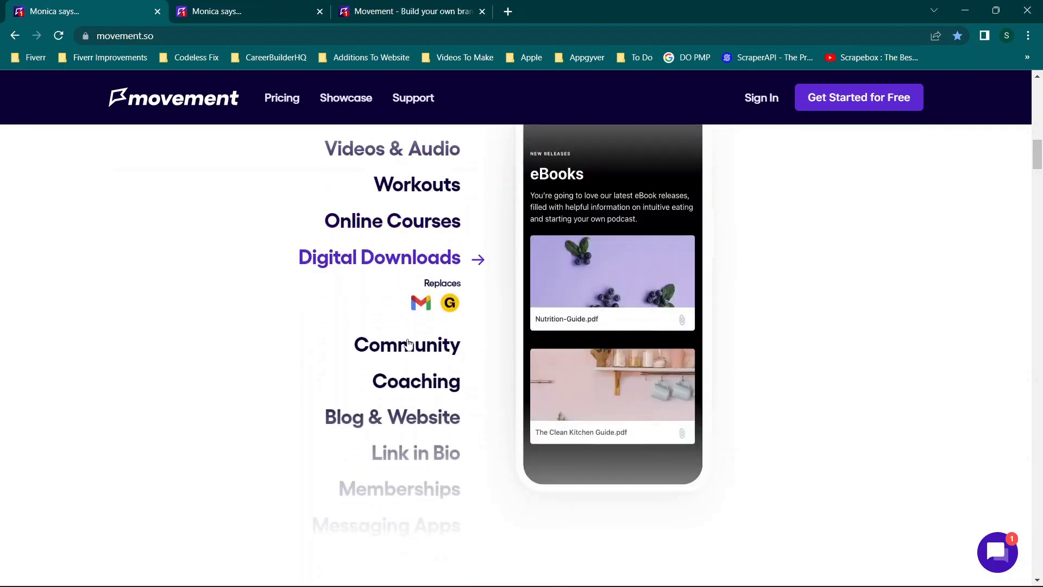
pyautogui.scroll(-3, 442, 353)
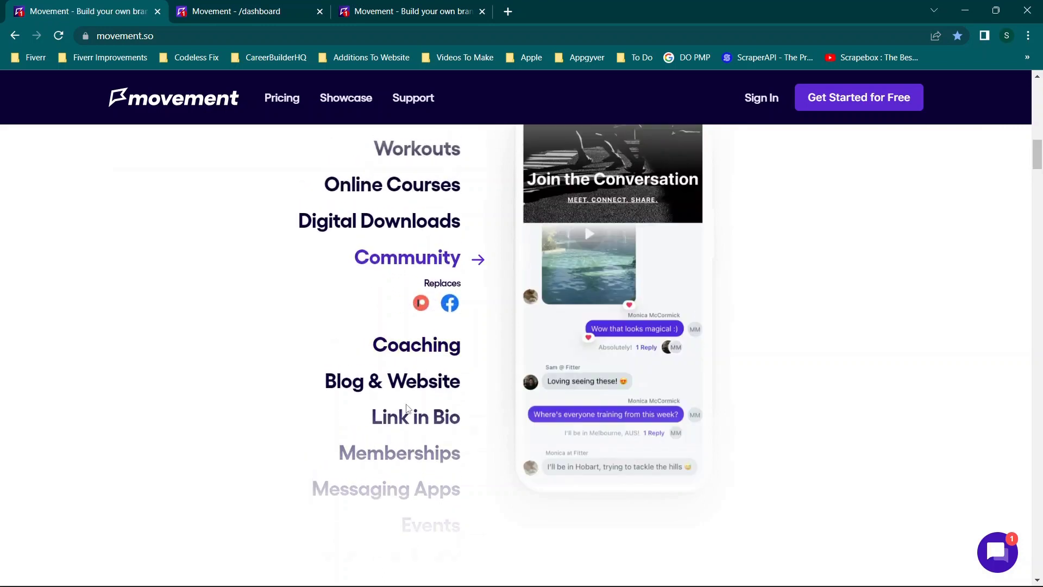
pyautogui.scroll(-3, 407, 409)
pyautogui.scroll(-1, 412, 304)
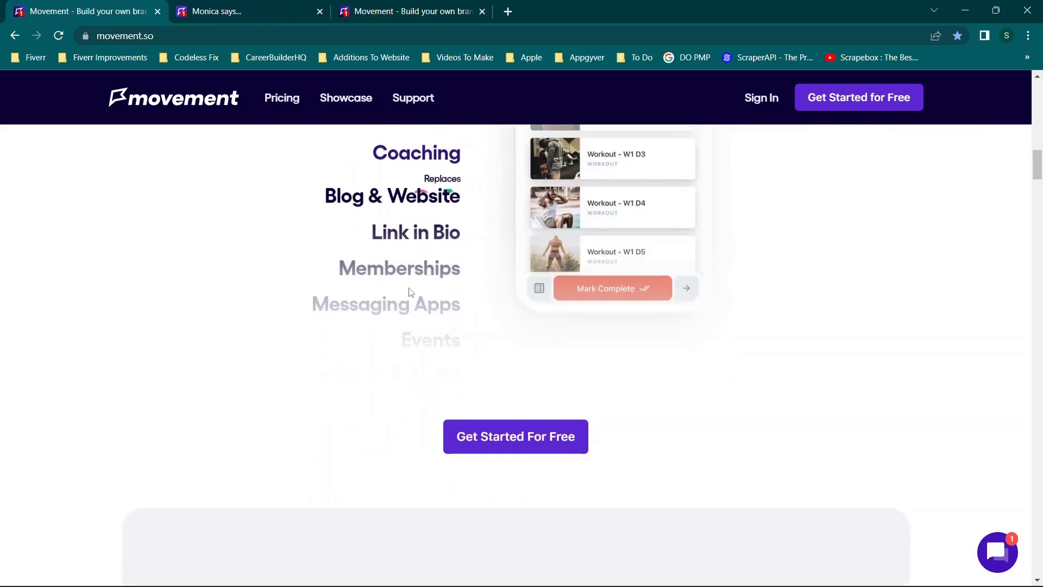
pyautogui.scroll(3, 421, 275)
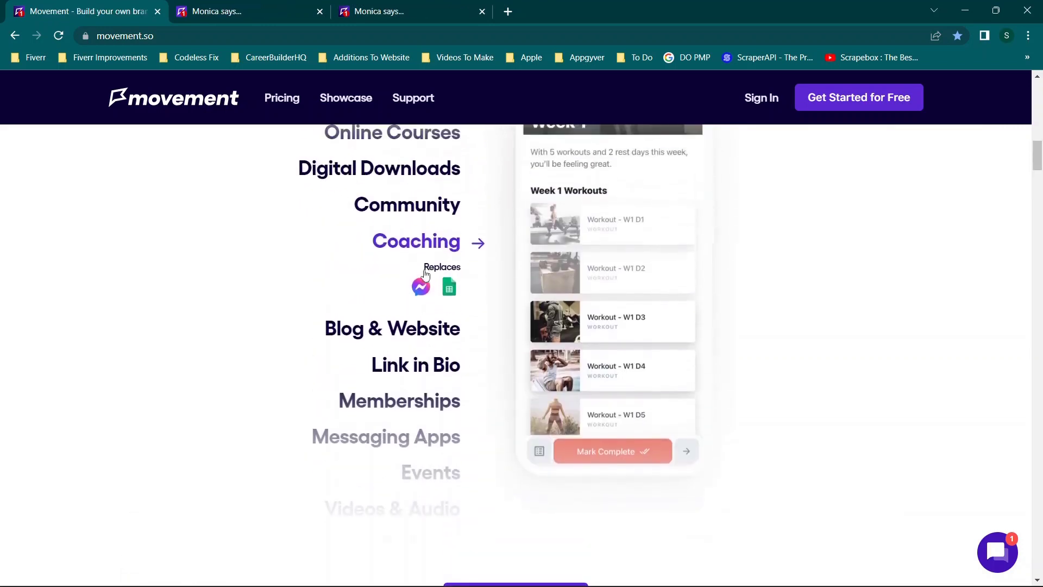
# Look through the home page's "Build an app, start a Movement" section, covering its create and engage features.
pyautogui.scroll(-7, 433, 372)
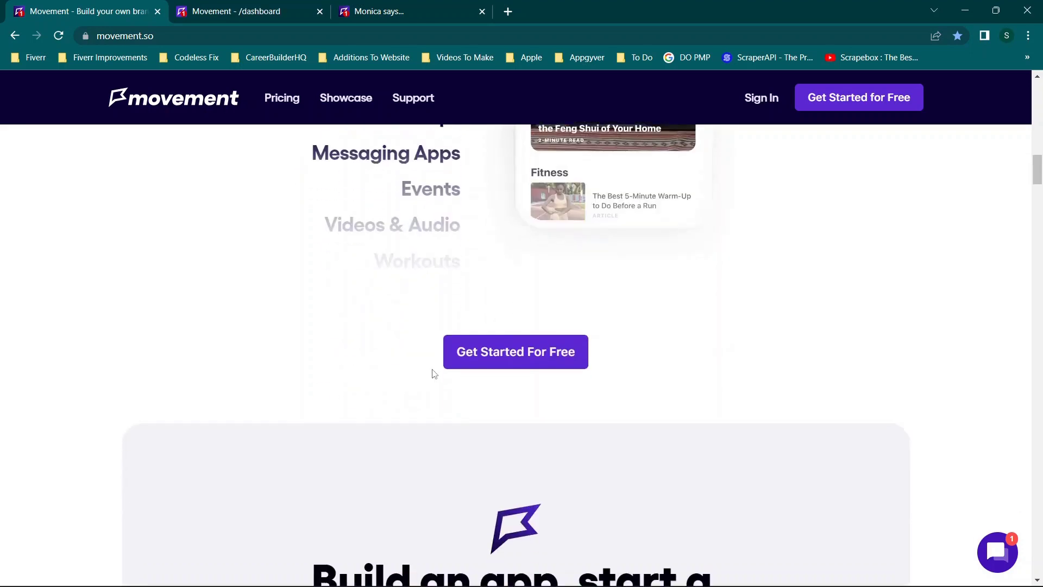
pyautogui.scroll(-4, 562, 343)
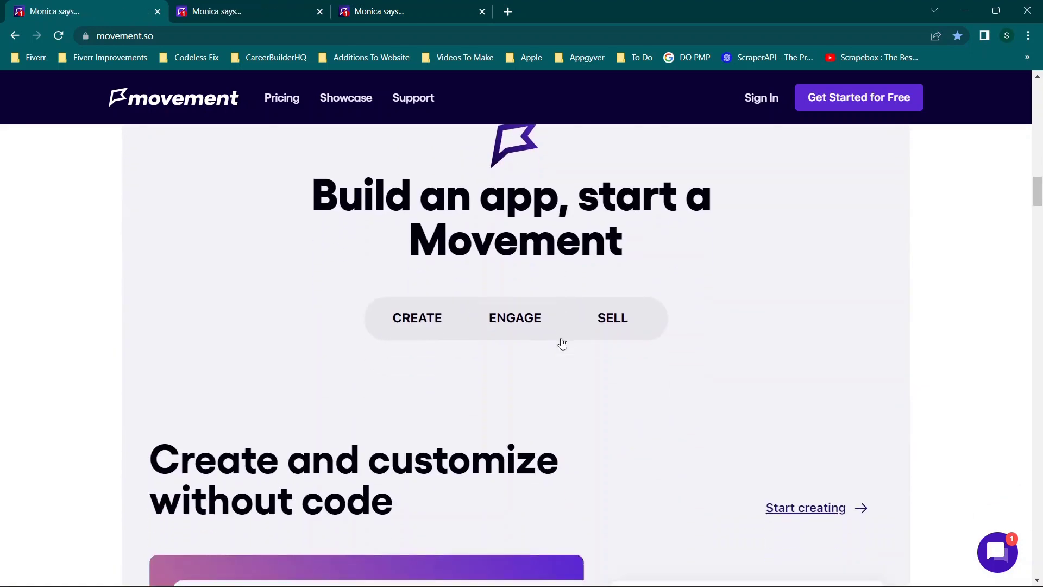
pyautogui.scroll(-11, 513, 322)
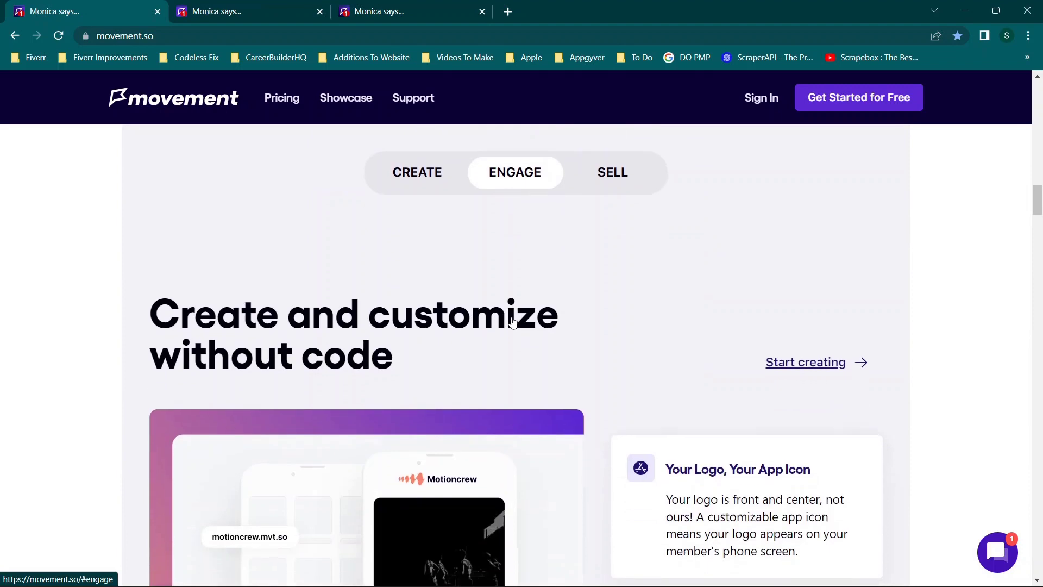
pyautogui.scroll(-14, 512, 322)
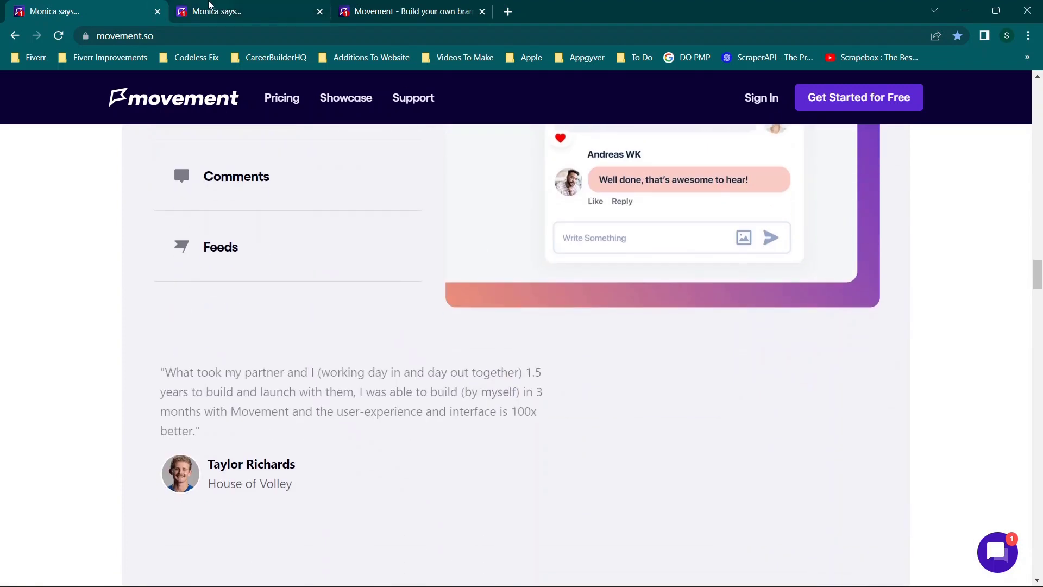
# Open Movement's pricing page and show monthly billing to compare the Base, Pro and Business plans.
pyautogui.click(210, 4)
pyautogui.click(384, 4)
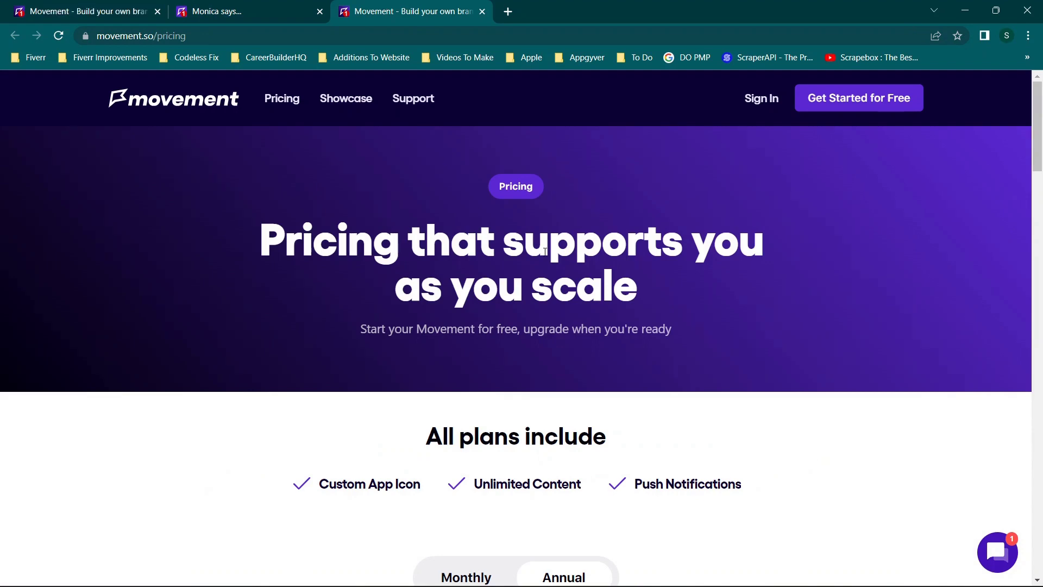
pyautogui.scroll(-7, 471, 305)
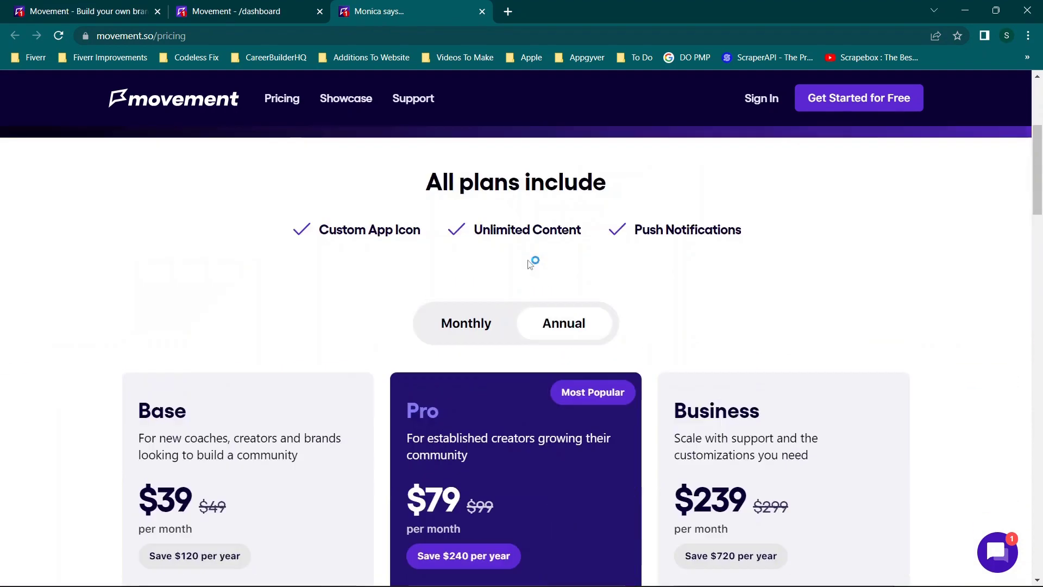
pyautogui.scroll(-1, 527, 259)
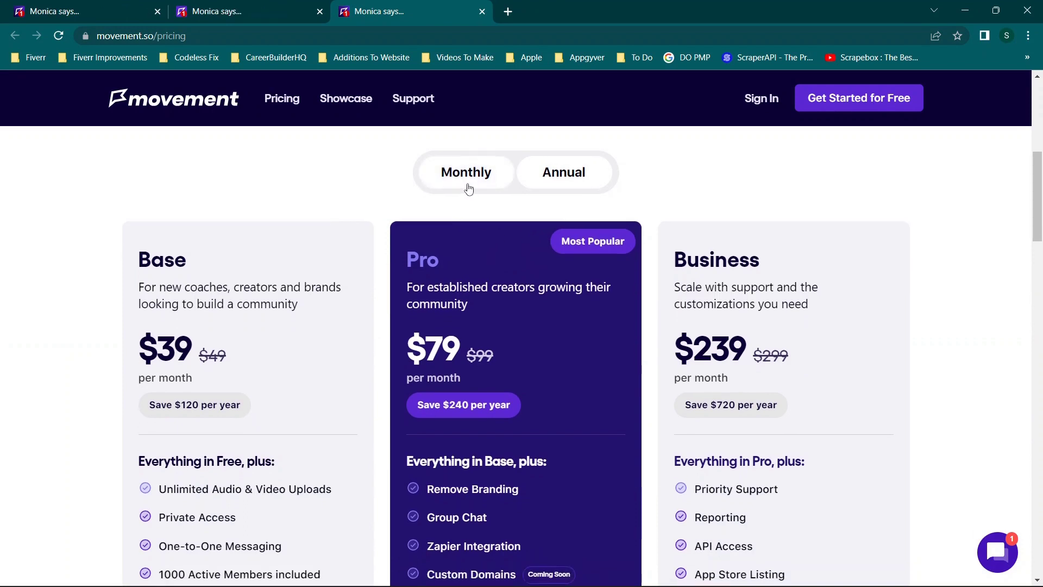
pyautogui.click(472, 184)
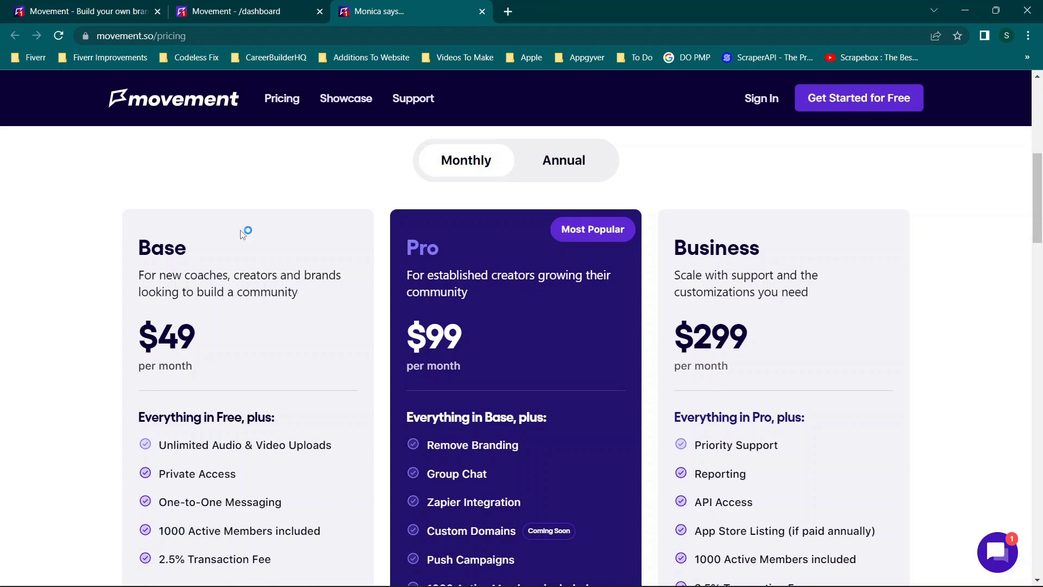
pyautogui.scroll(-1, 242, 234)
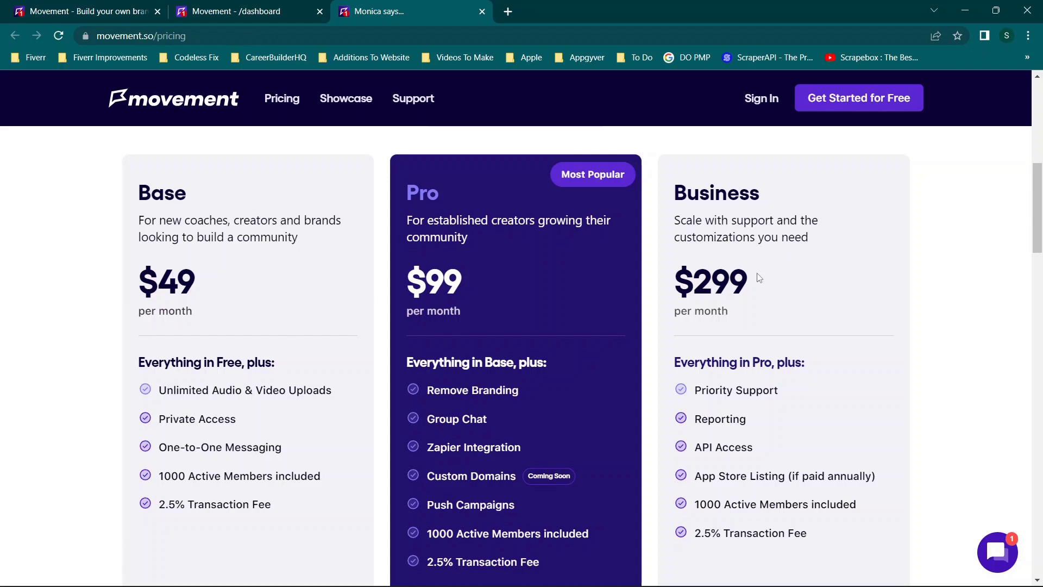
pyautogui.scroll(-2, 759, 278)
# Switch the plan prices to annual billing and compare the discounted Base, Pro and Business plans.
pyautogui.scroll(3, 758, 273)
pyautogui.click(575, 168)
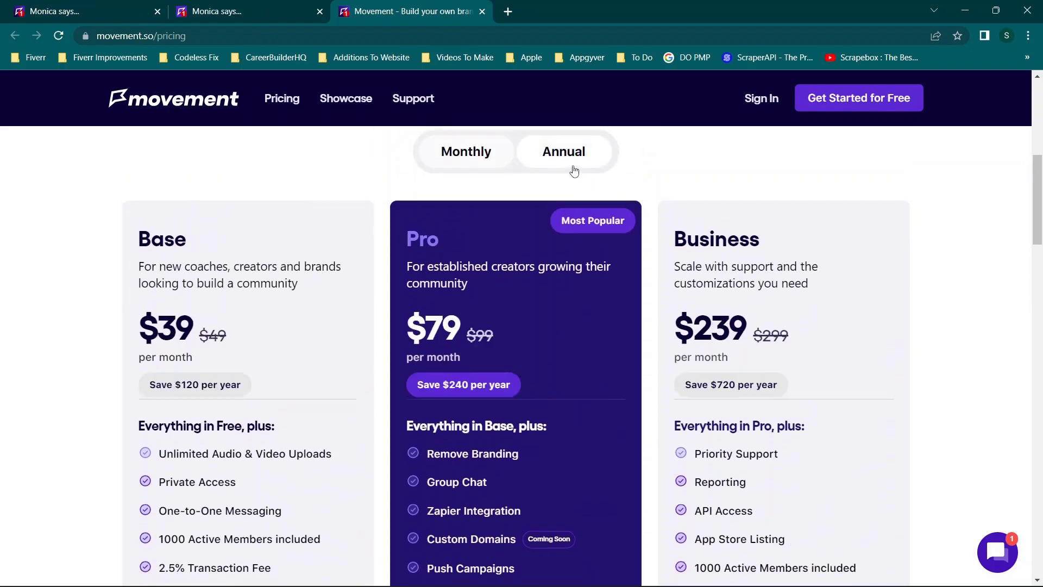
pyautogui.scroll(-1, 507, 246)
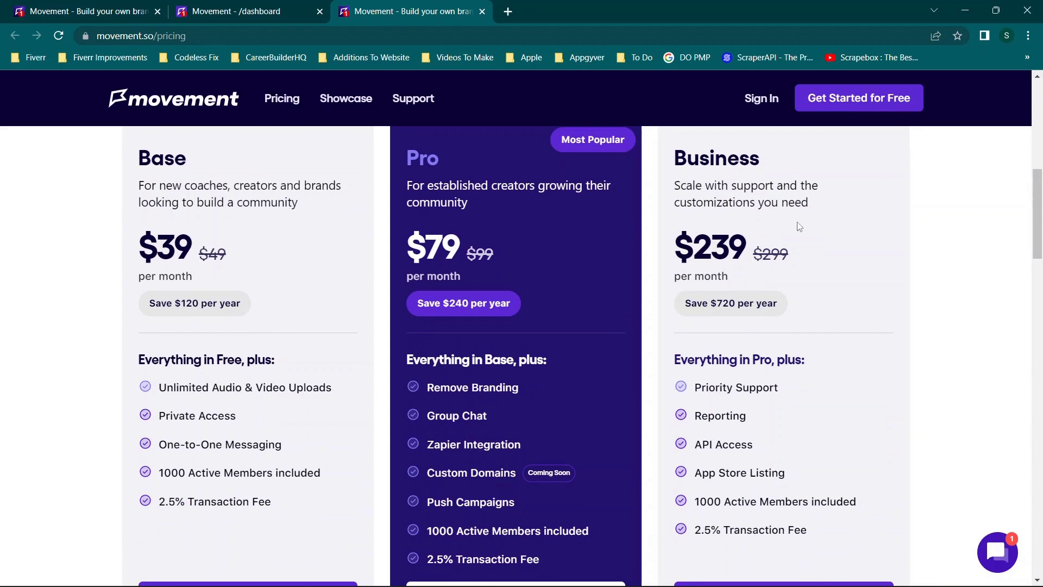
pyautogui.scroll(-1, 704, 256)
pyautogui.scroll(2, 447, 308)
pyautogui.scroll(-1, 446, 308)
pyautogui.scroll(-1, 447, 308)
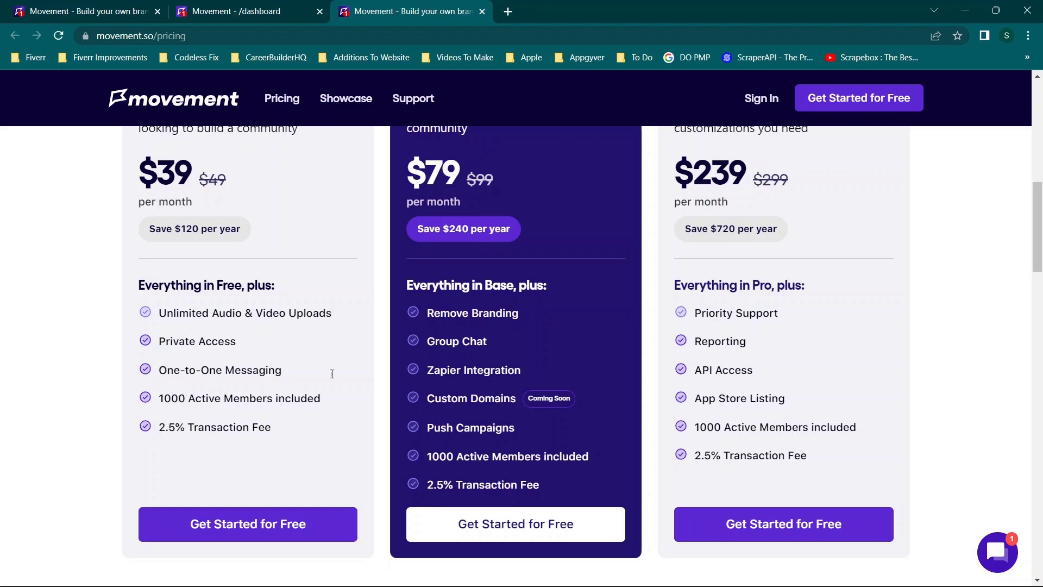
# Examine the features included in the Base, Pro and Business plans, continuing down to the Free Plan.
pyautogui.scroll(-1, 505, 293)
pyautogui.scroll(1, 481, 201)
pyautogui.scroll(-1, 480, 201)
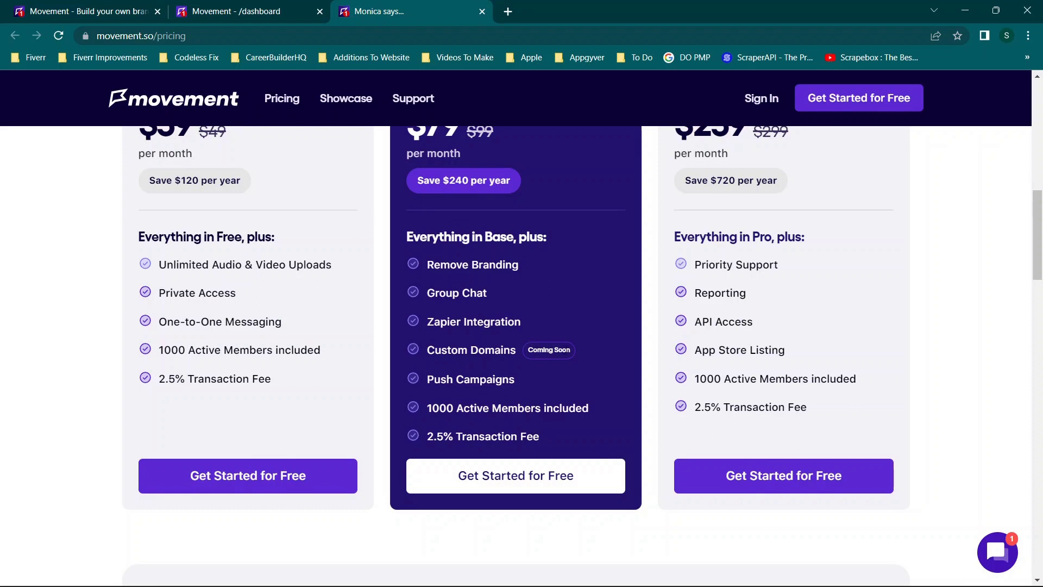
pyautogui.scroll(-1, 567, 354)
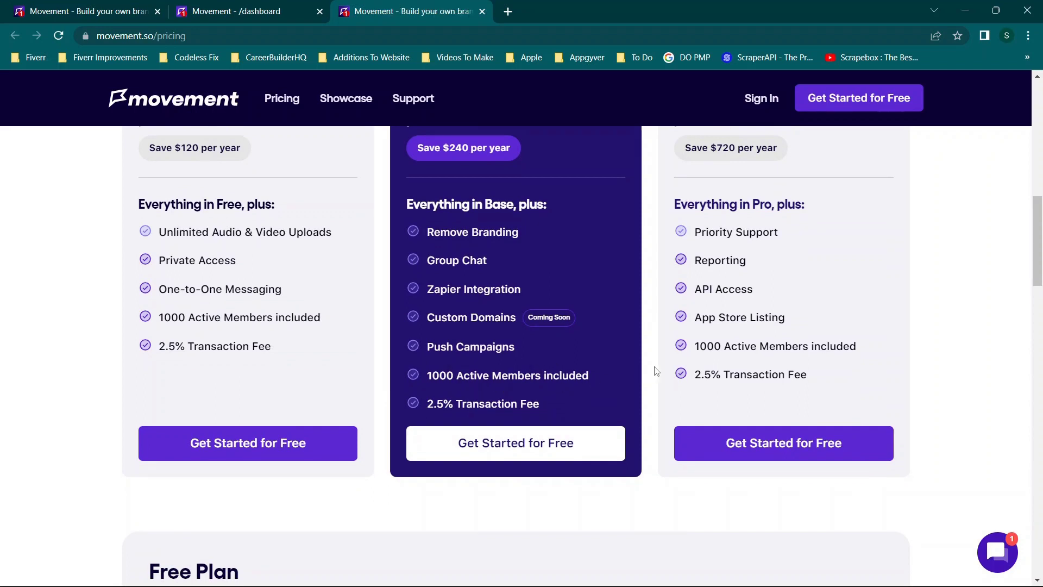
pyautogui.scroll(3, 656, 371)
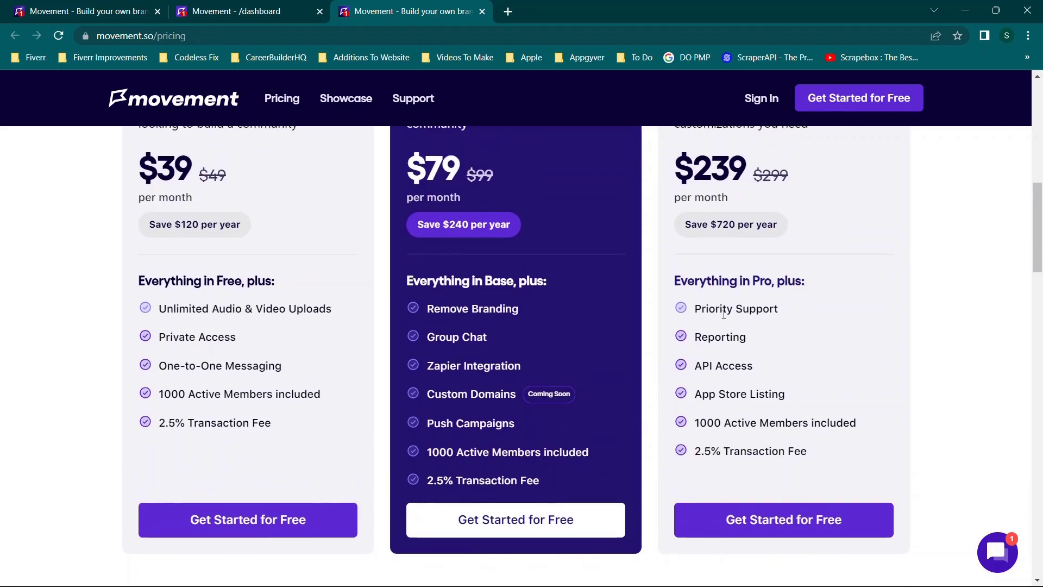
pyautogui.scroll(1, 725, 311)
pyautogui.scroll(-1, 725, 313)
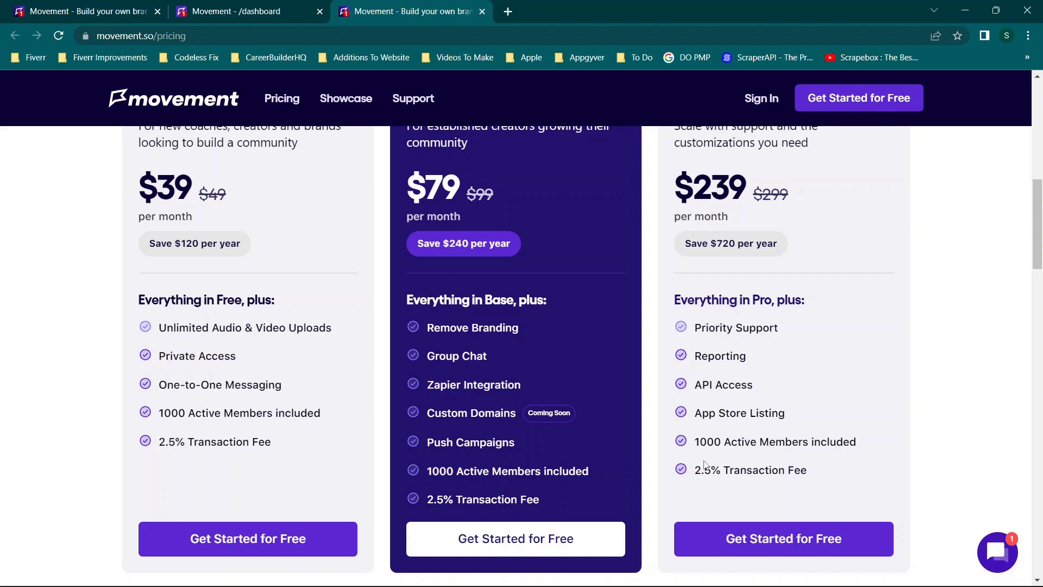
pyautogui.scroll(-9, 747, 464)
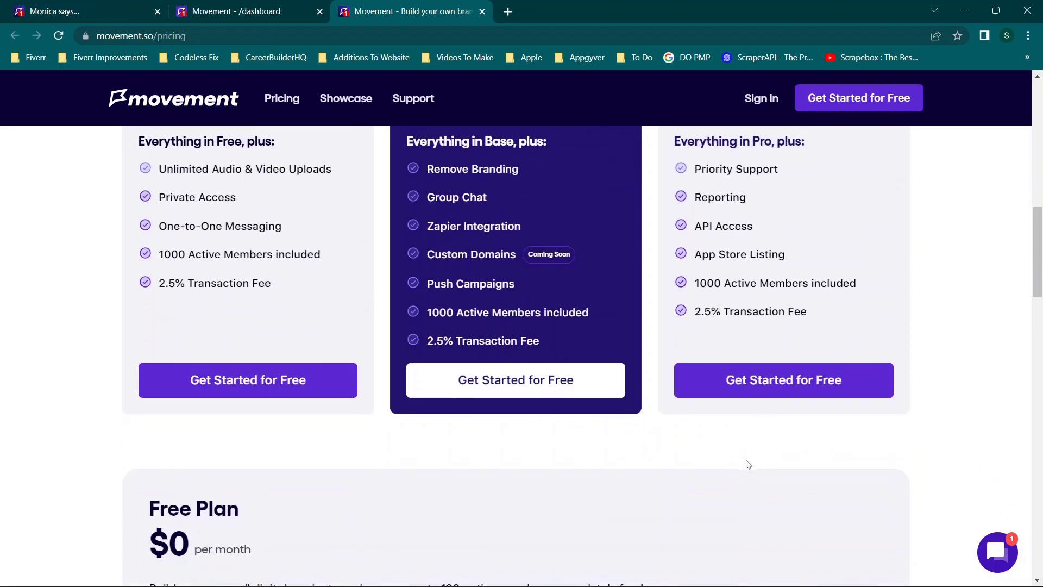
# Look through the Free Plan details and the Movement Plus enterprise offer on the pricing page.
pyautogui.scroll(1, 747, 464)
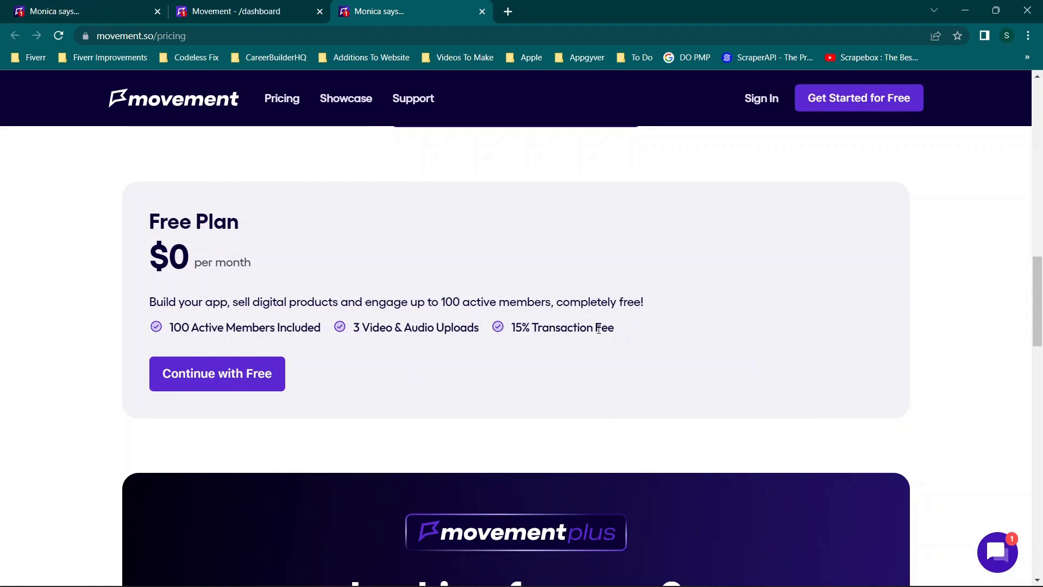
pyautogui.scroll(-6, 546, 354)
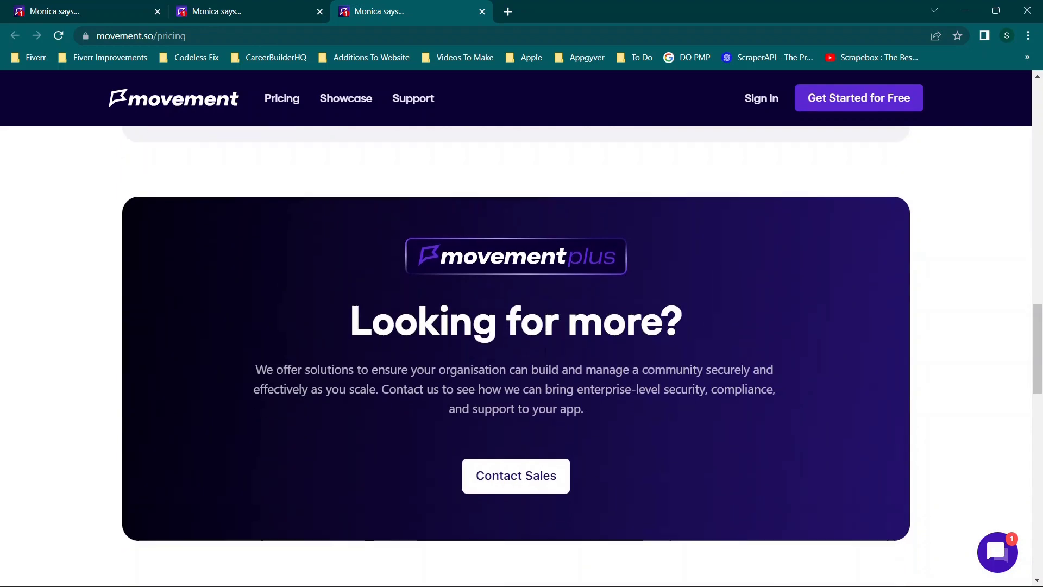
pyautogui.scroll(-8, 395, 289)
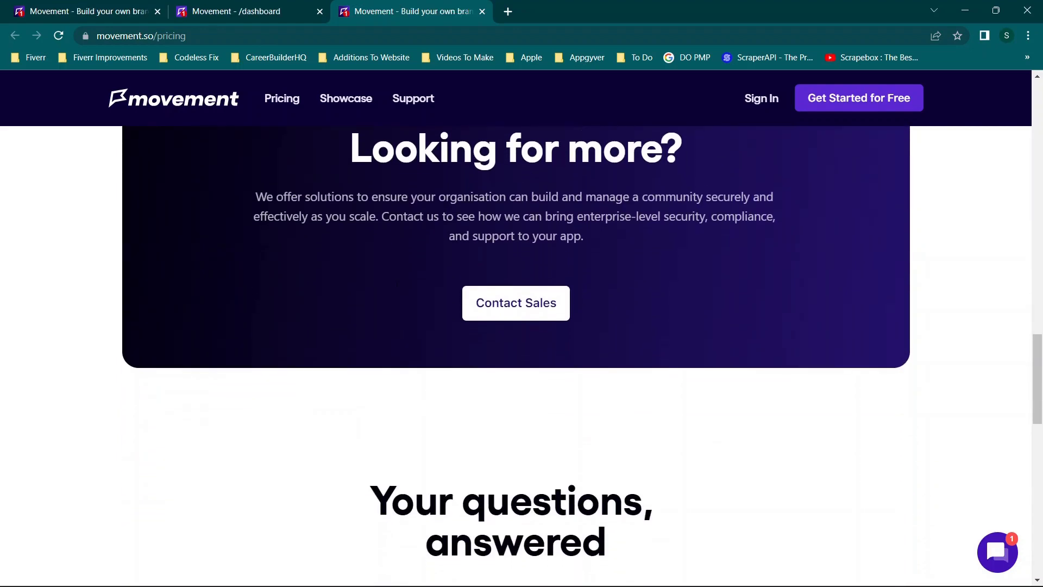
pyautogui.scroll(5, 395, 289)
pyautogui.scroll(5, 396, 288)
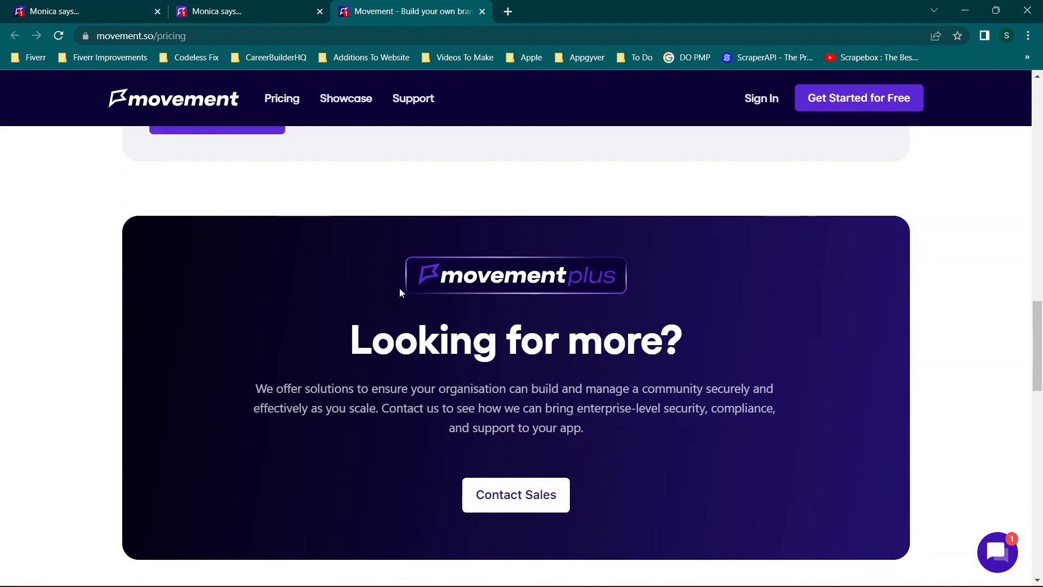
# Open the sign-in page from the pricing site, and close both browser tabs to return to the account dashboard.
pyautogui.click(220, 5)
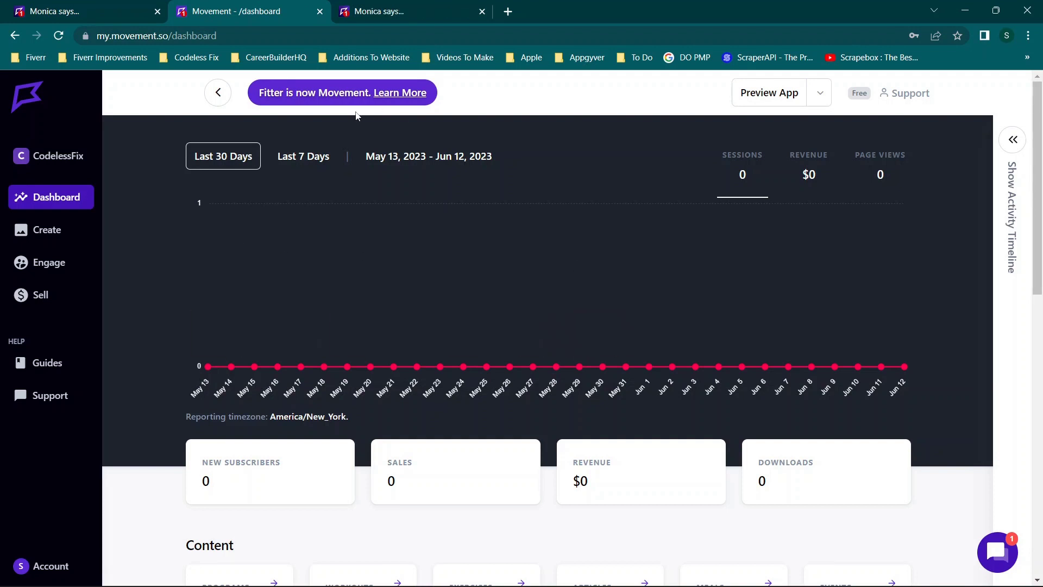
pyautogui.click(399, 4)
pyautogui.click(768, 99)
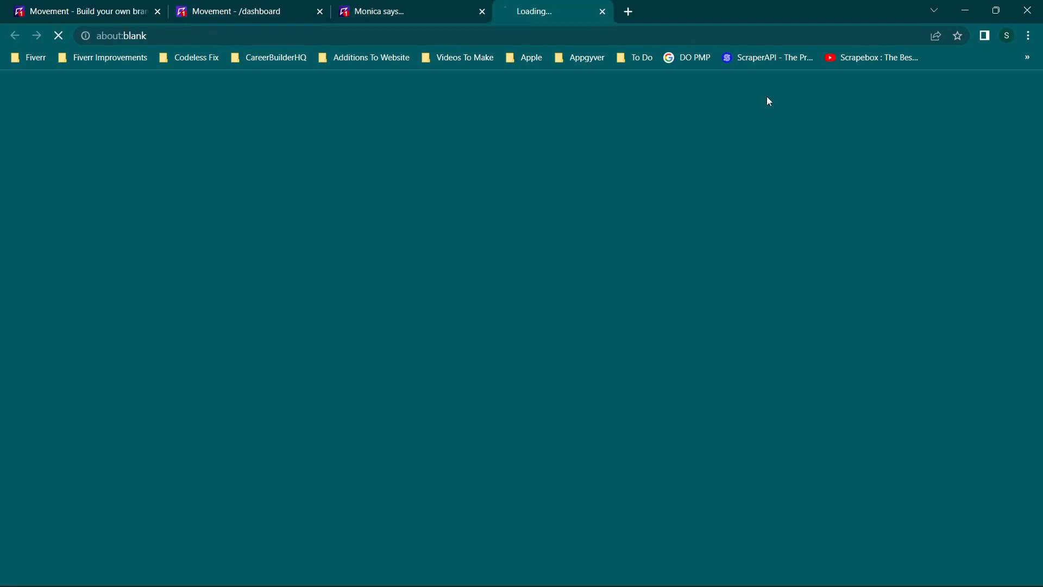
pyautogui.click(483, 11)
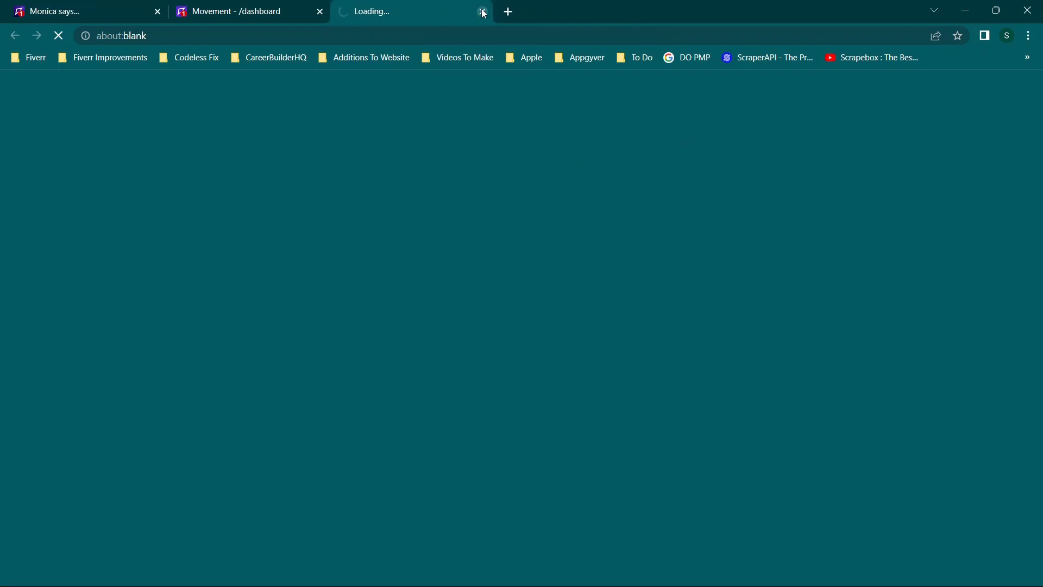
pyautogui.click(482, 12)
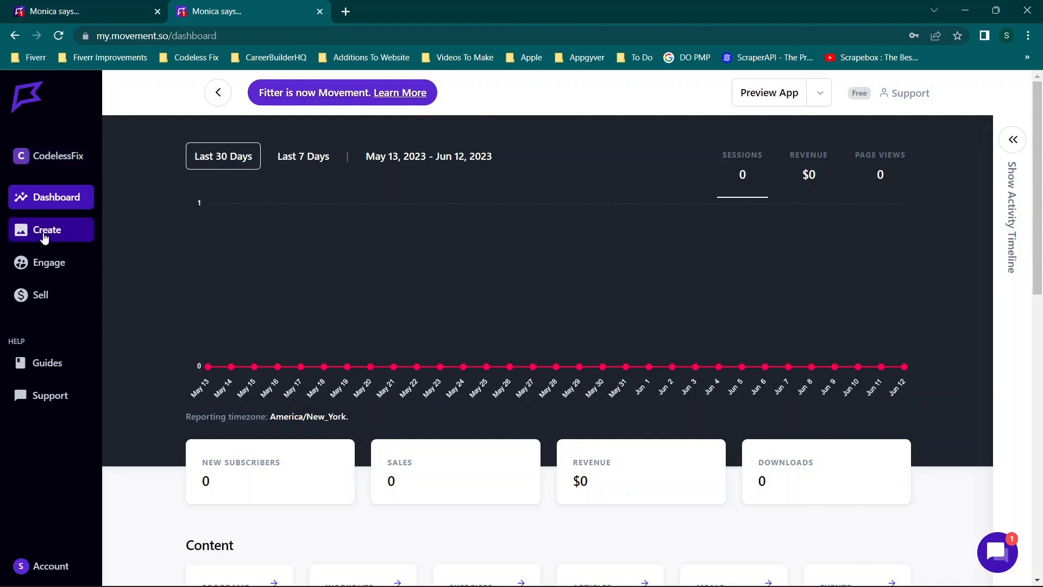
# Look through the dashboard's session chart, sales figures, content and engagement sections.
pyautogui.click(45, 231)
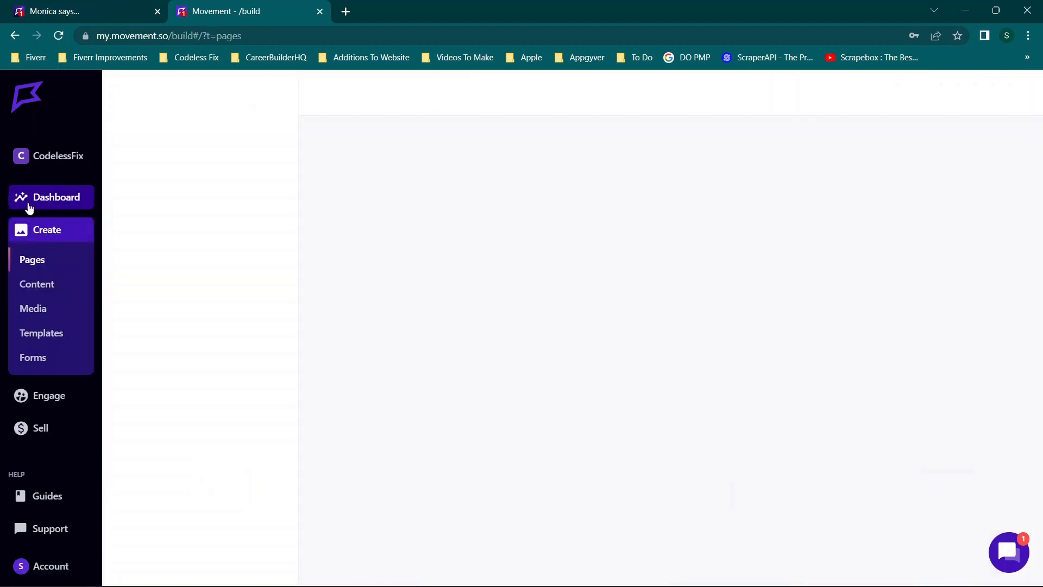
pyautogui.click(34, 205)
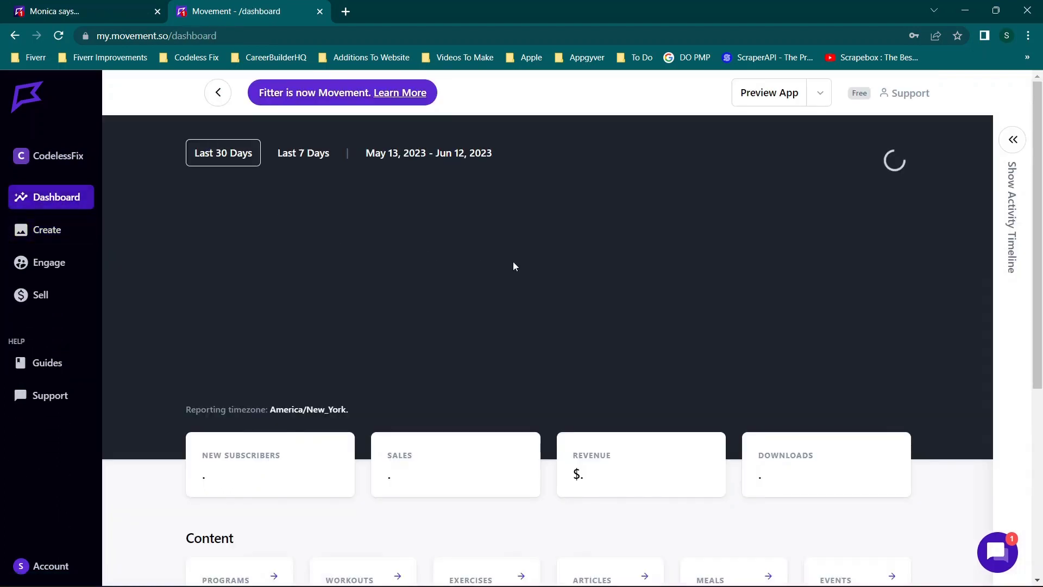
pyautogui.scroll(-3, 513, 262)
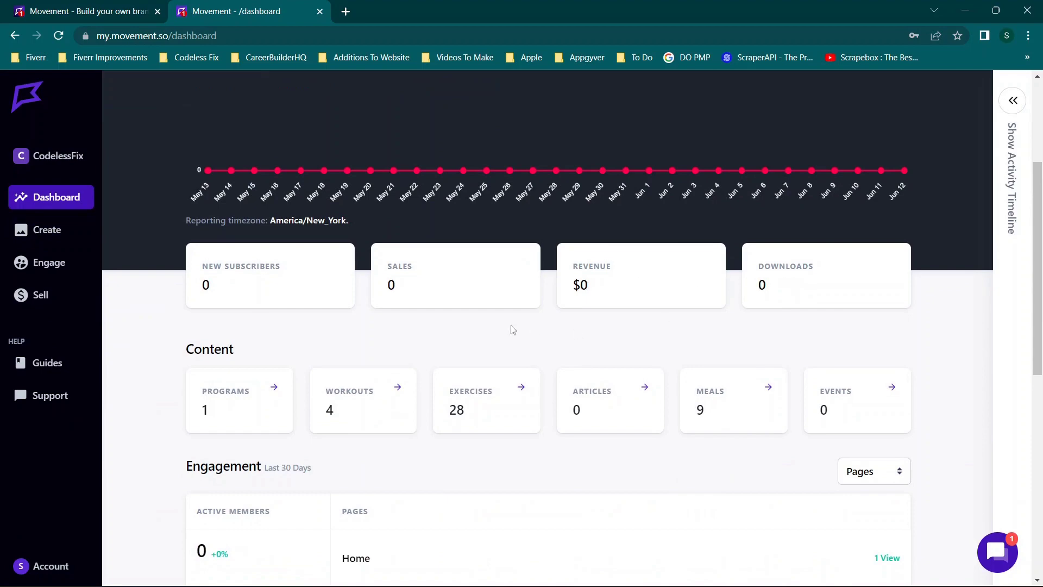
pyautogui.scroll(-8, 513, 329)
pyautogui.scroll(10, 512, 330)
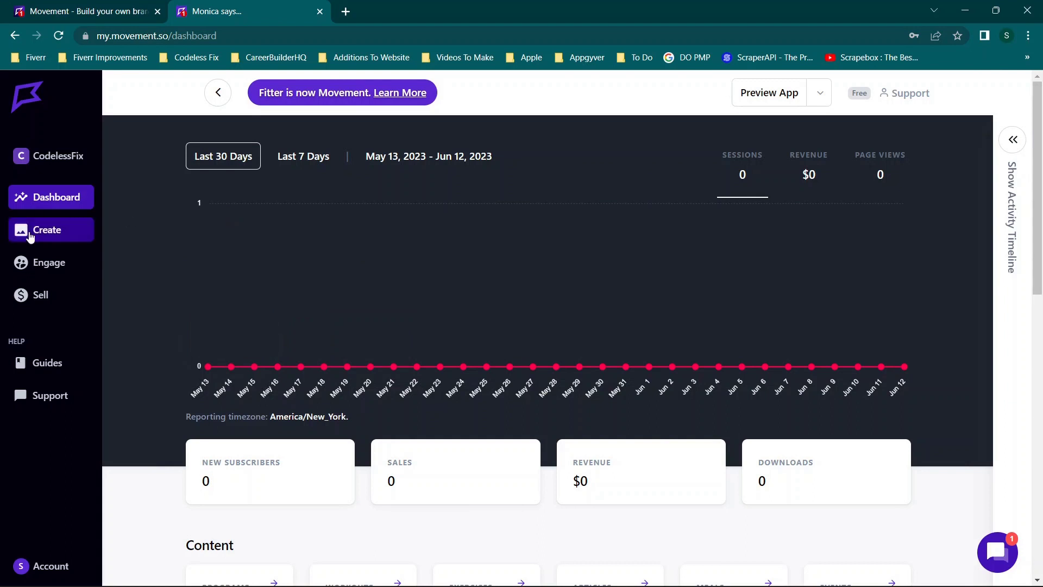
# Open the CodelessFix app's page builder and look through the blocks on its Home page.
pyautogui.click(30, 238)
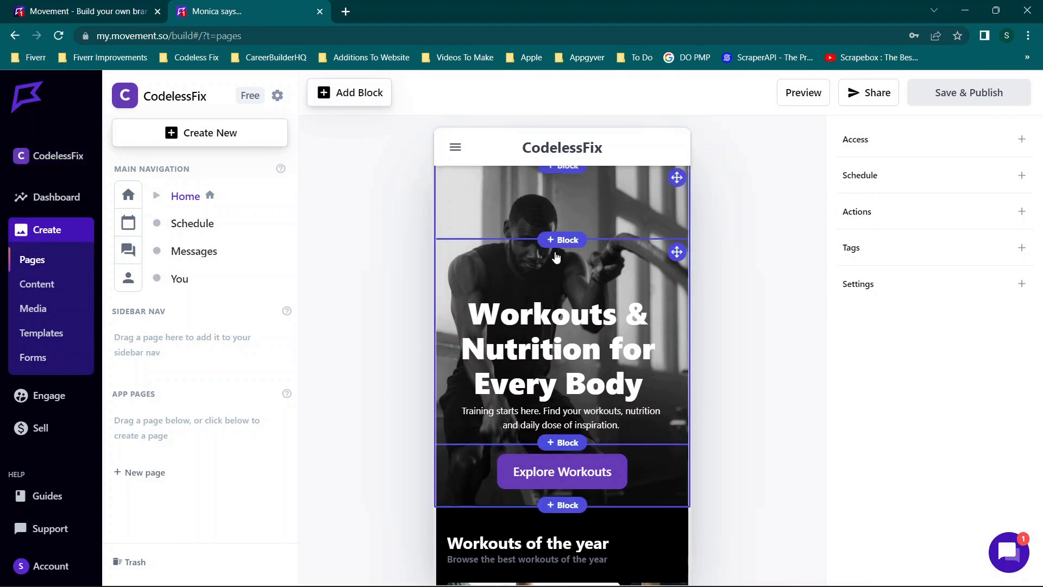
pyautogui.scroll(-5, 556, 257)
pyautogui.scroll(5, 607, 415)
pyautogui.scroll(-1, 588, 320)
pyautogui.scroll(-15, 588, 319)
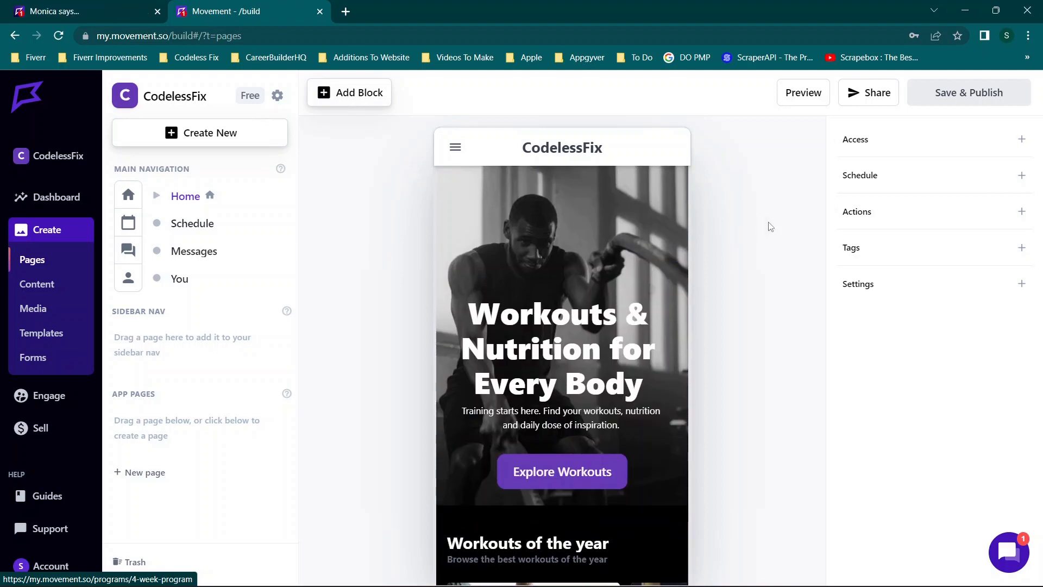
# Preview the app's Home page through to its footer, and close the preview.
pyautogui.click(797, 98)
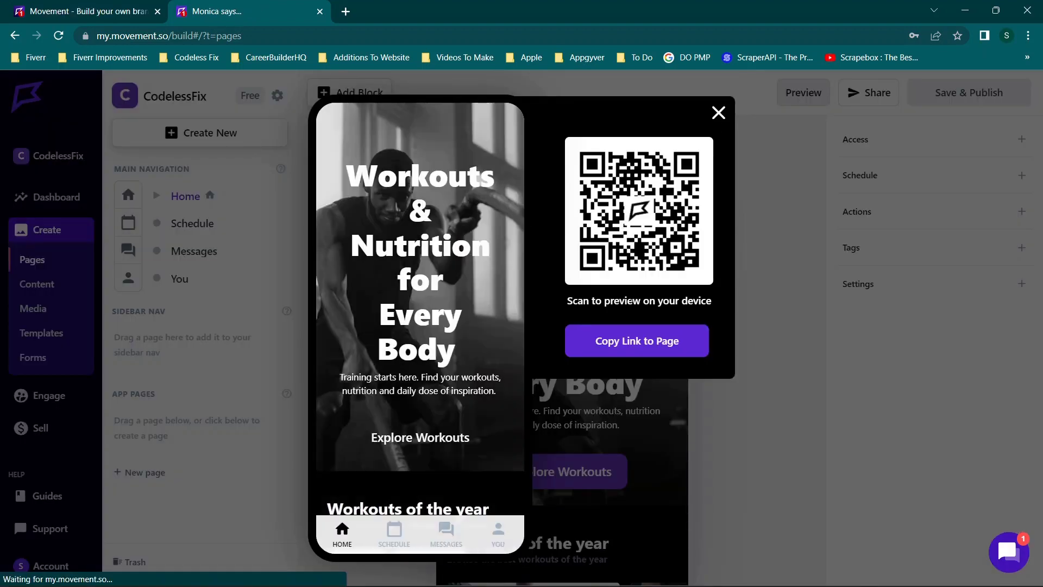
pyautogui.scroll(-15, 427, 314)
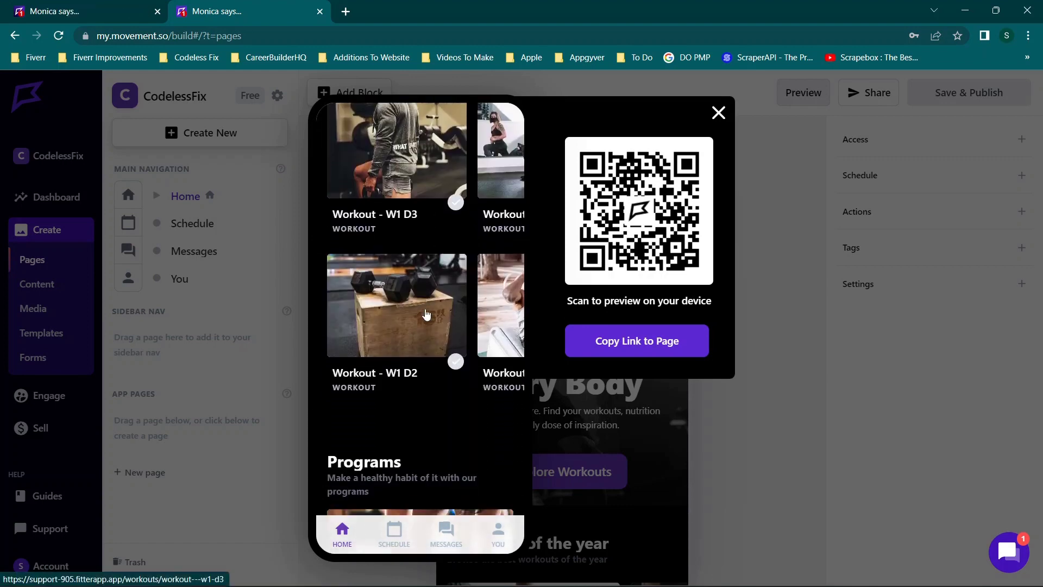
pyautogui.scroll(-10, 426, 314)
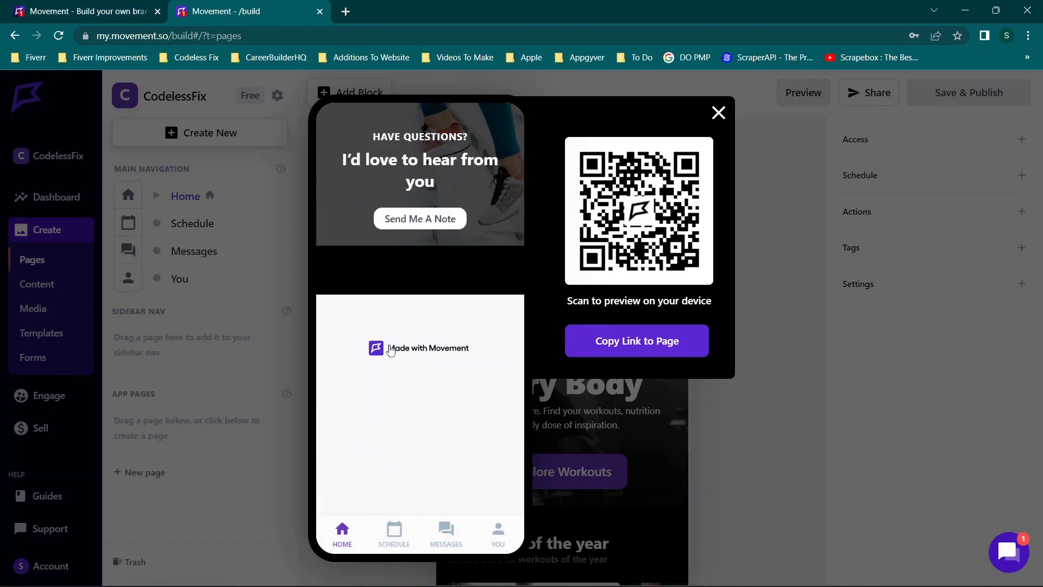
pyautogui.click(719, 113)
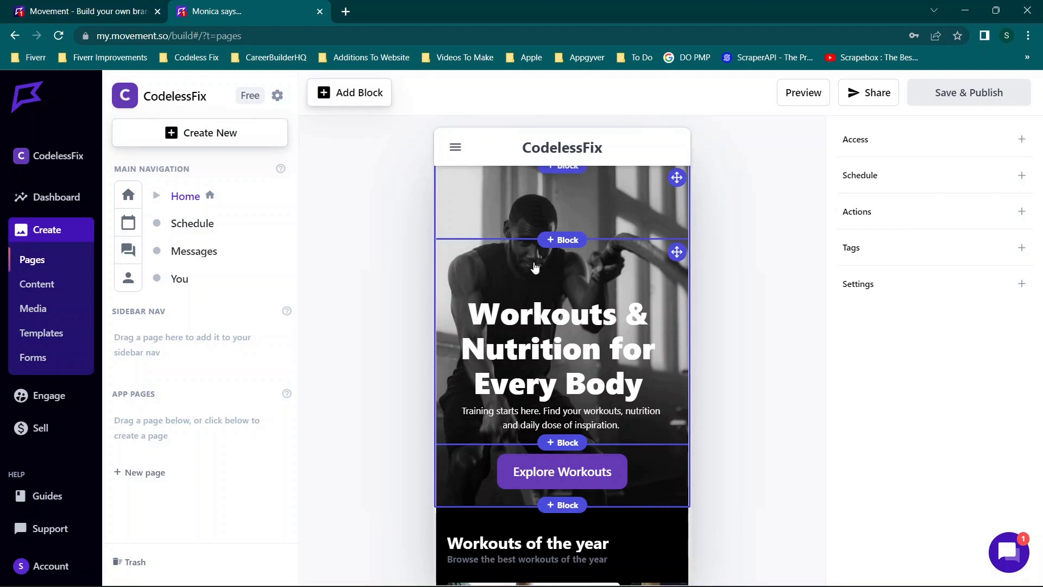
# Delete the hero image block containing the "Workouts & Nutrition for Every Body" heading from the Home page.
pyautogui.click(535, 220)
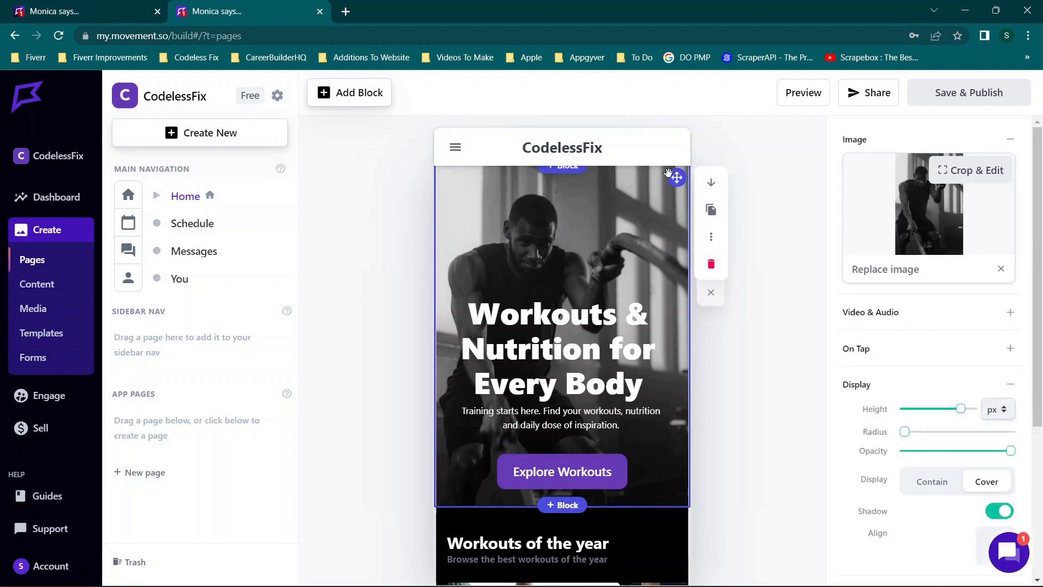
pyautogui.moveTo(677, 179)
pyautogui.mouseDown()
pyautogui.moveTo(664, 239)
pyautogui.moveTo(651, 205)
pyautogui.moveTo(665, 206)
pyautogui.moveTo(663, 179)
pyautogui.mouseUp()
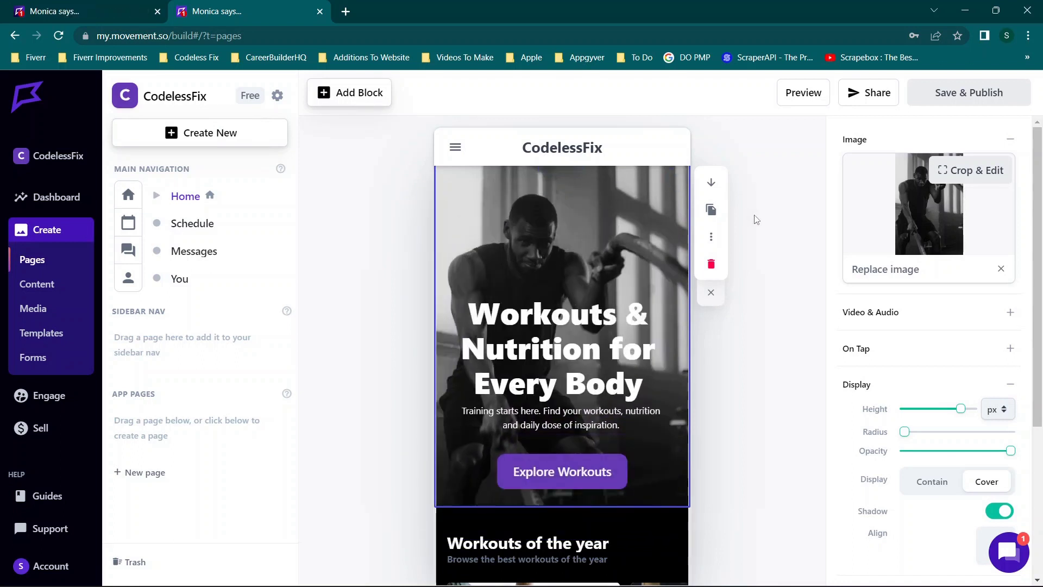
pyautogui.scroll(-5, 621, 303)
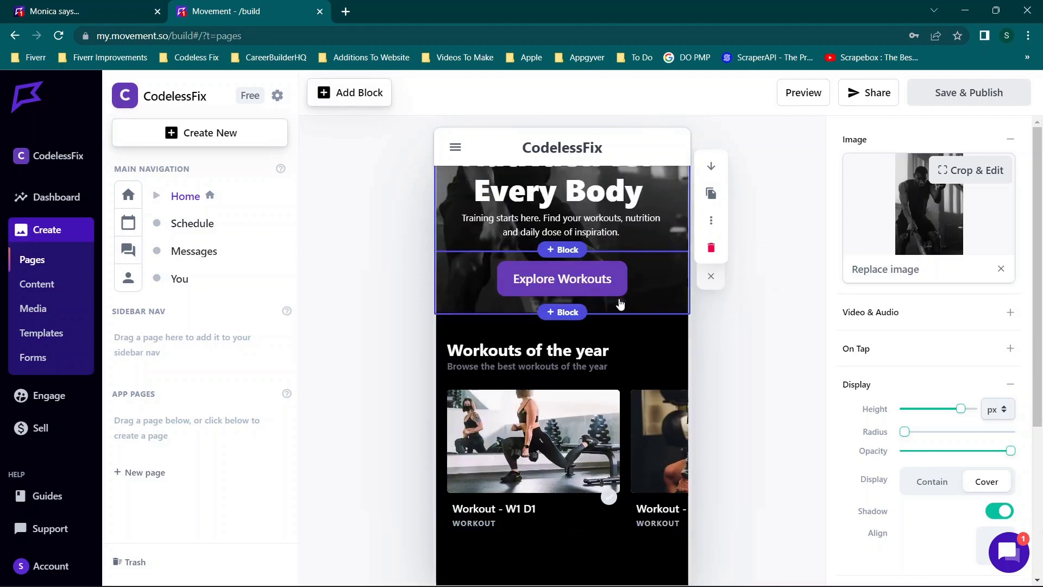
pyautogui.scroll(5, 674, 296)
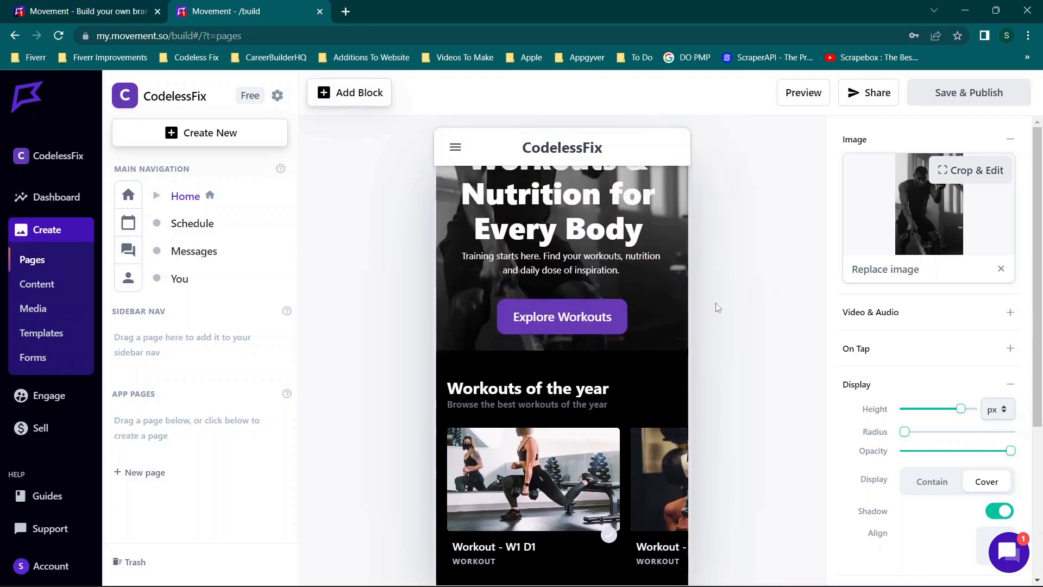
pyautogui.click(712, 303)
pyautogui.scroll(-6, 685, 288)
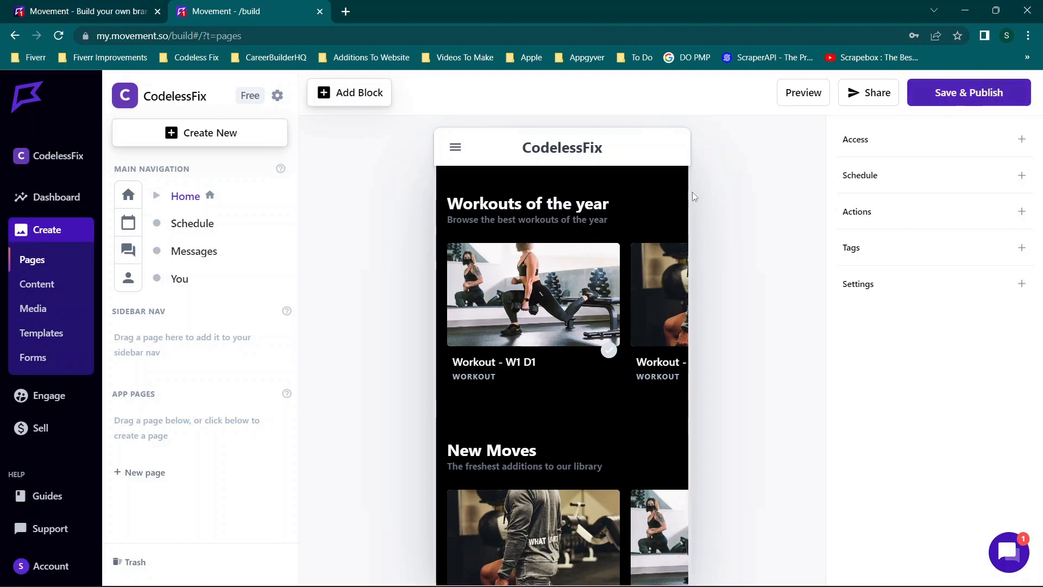
# Replace the "Workouts of the year" heading text with "Welcome!".
pyautogui.click(499, 207)
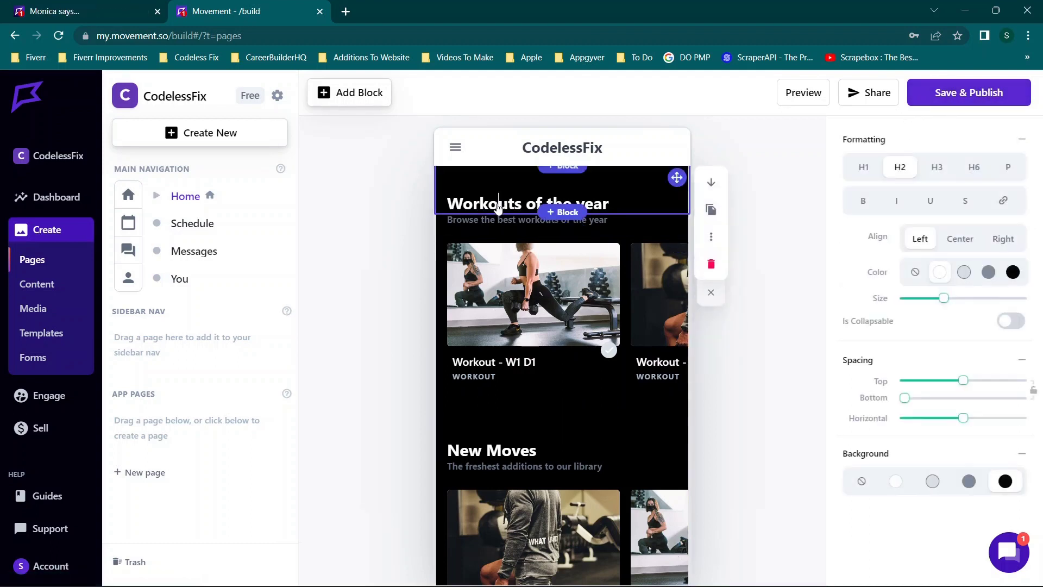
pyautogui.press('BackSpace')
pyautogui.press('BackSpace')
pyautogui.press('BackSpace')
pyautogui.press('BackSpace')
pyautogui.press('BackSpace')
pyautogui.write('Welcom')
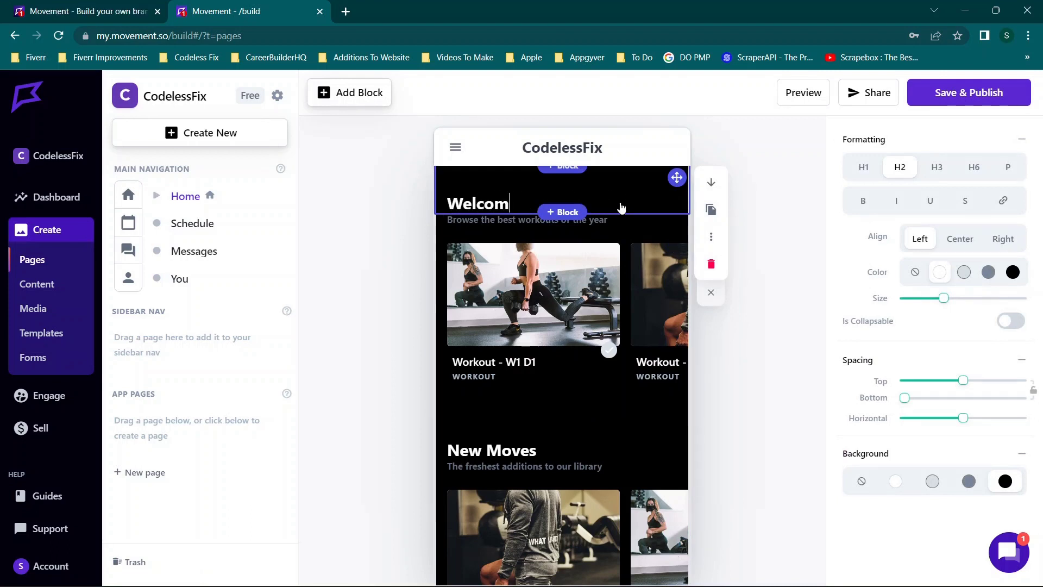
pyautogui.write('e!')
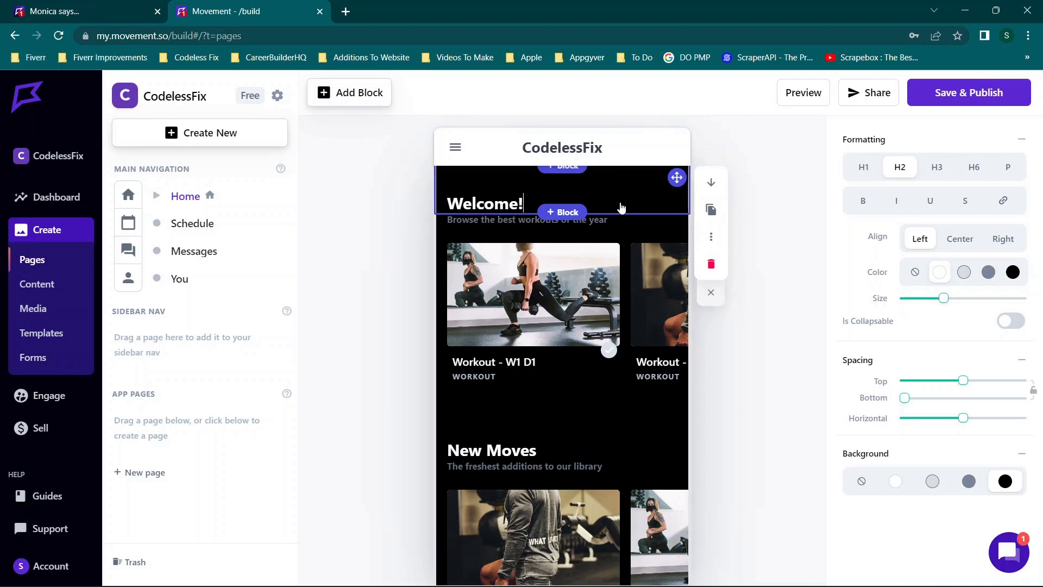
# Duplicate the horizontal workout carousel block under the "Welcome!" heading.
pyautogui.click(469, 220)
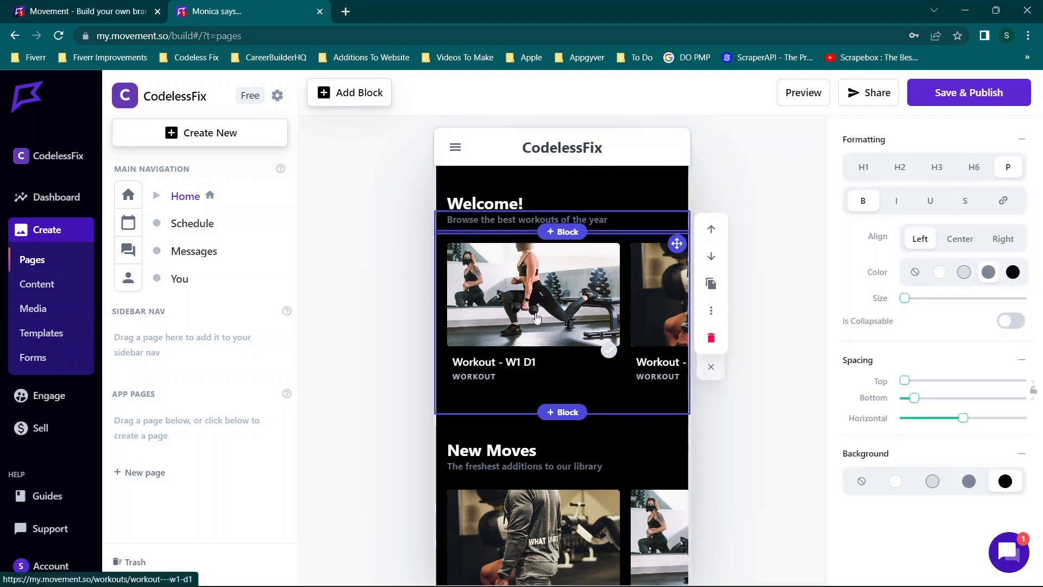
pyautogui.hscroll(3, 536, 318)
pyautogui.hscroll(-2, 536, 318)
pyautogui.hscroll(2, 536, 318)
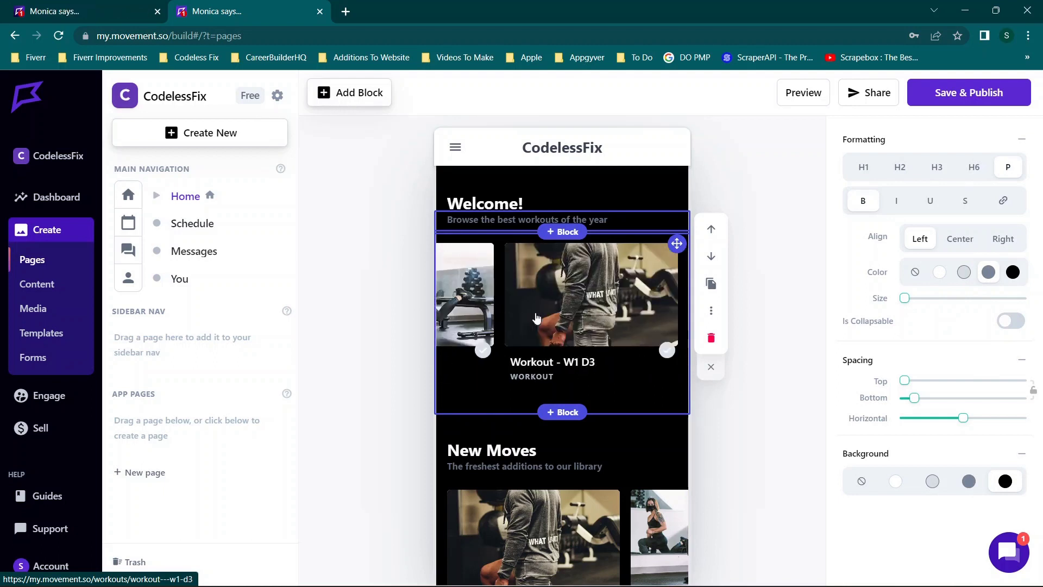
pyautogui.click(646, 333)
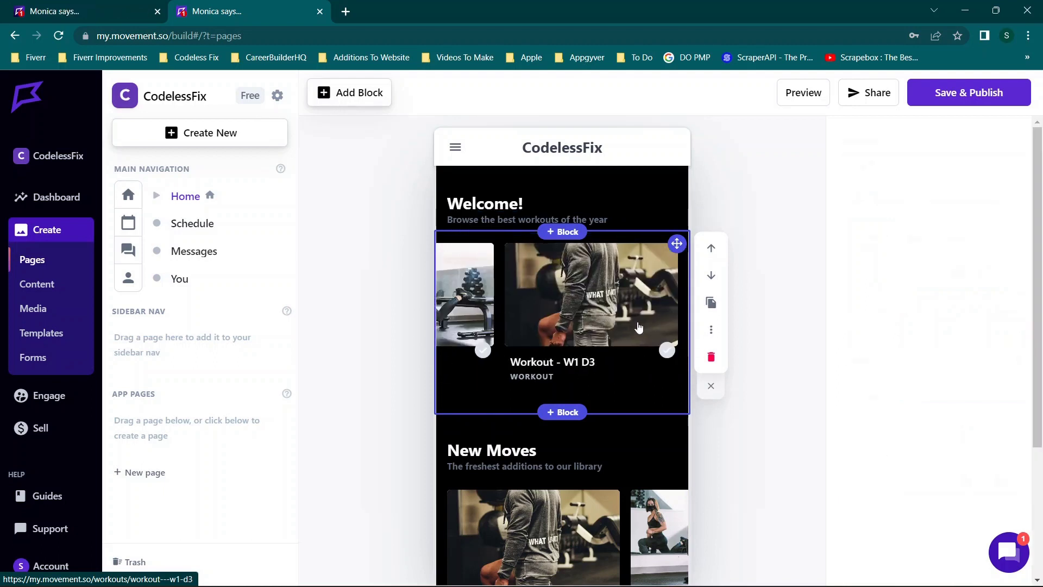
pyautogui.click(711, 330)
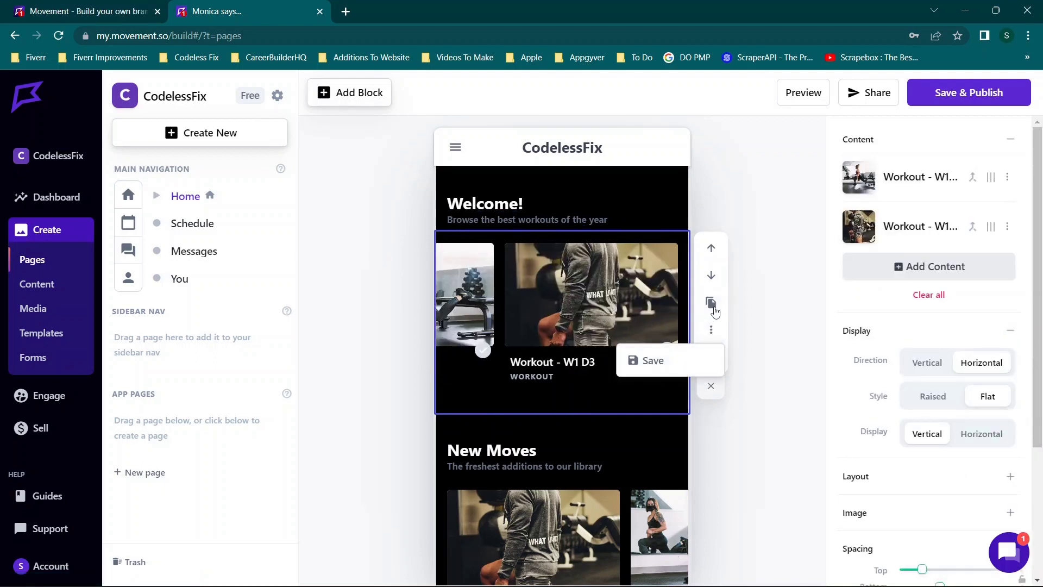
pyautogui.click(711, 304)
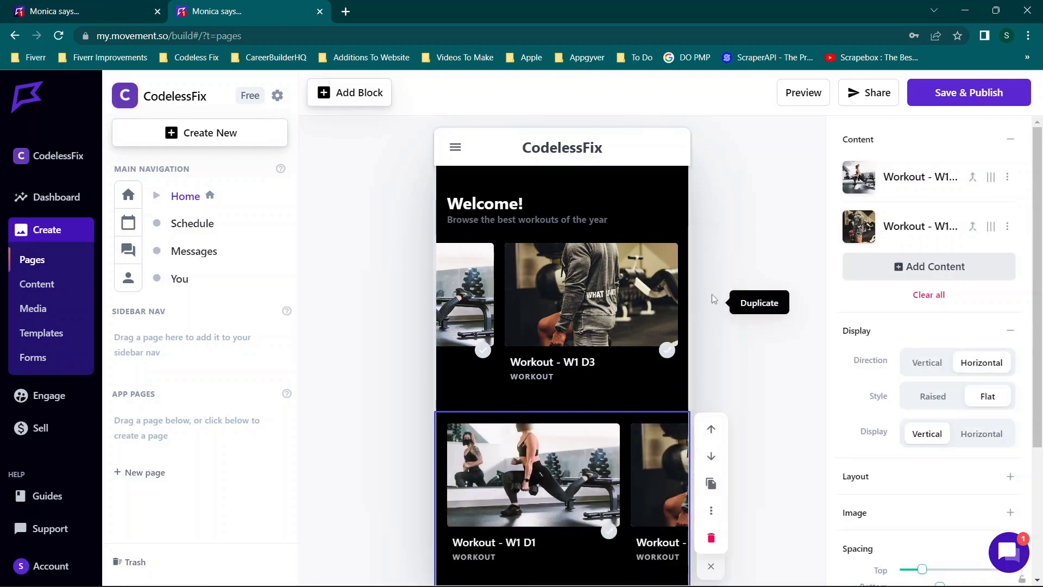
# Review the duplicated workout carousel on the Home page, and save and publish the page changes.
pyautogui.scroll(-4, 590, 283)
pyautogui.scroll(5, 590, 283)
pyautogui.moveTo(590, 281); pyautogui.dragTo(508, 305)
pyautogui.scroll(-2, 621, 416)
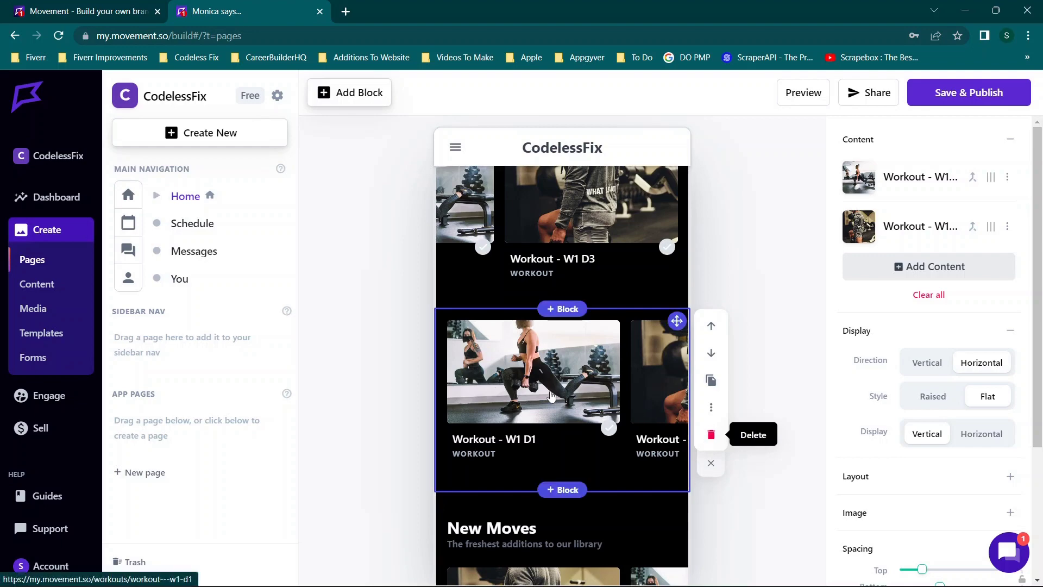
pyautogui.scroll(-2, 554, 397)
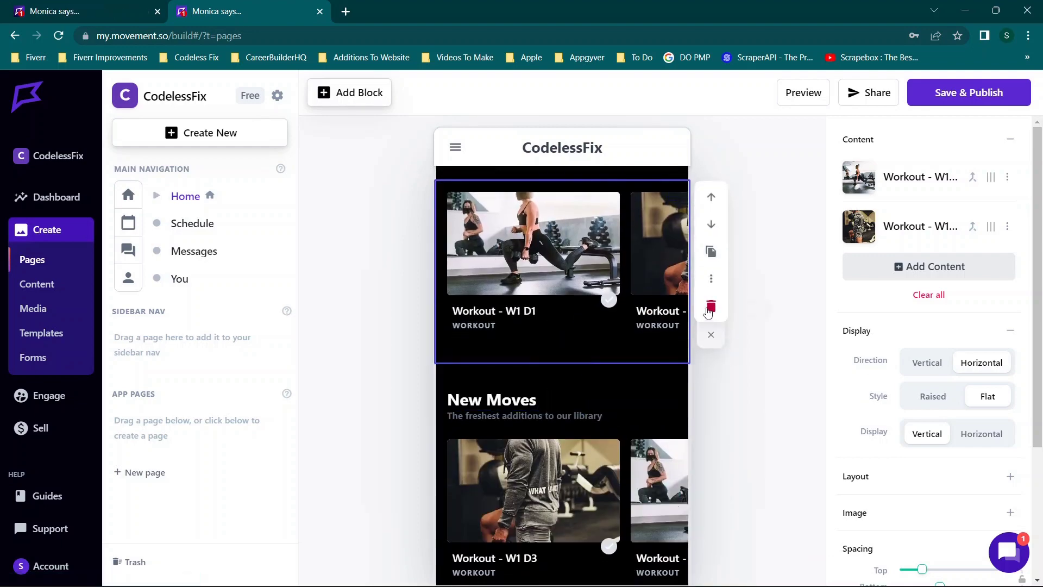
pyautogui.click(711, 334)
pyautogui.scroll(-3, 576, 326)
pyautogui.scroll(7, 576, 308)
pyautogui.click(628, 329)
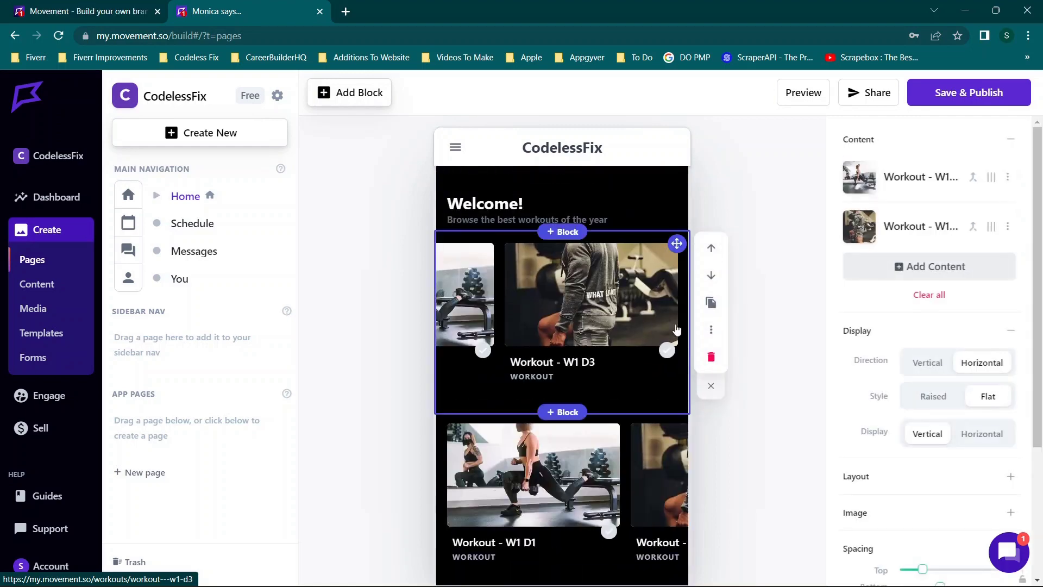
pyautogui.click(944, 103)
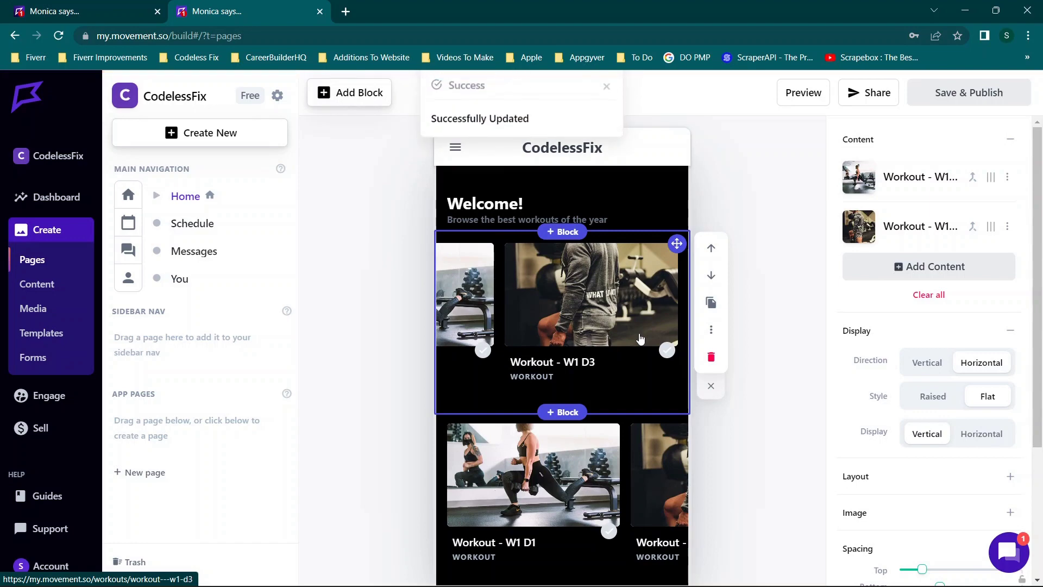
# Delete the duplicated workout carousel block from the Home page.
pyautogui.click(602, 463)
pyautogui.scroll(-4, 604, 462)
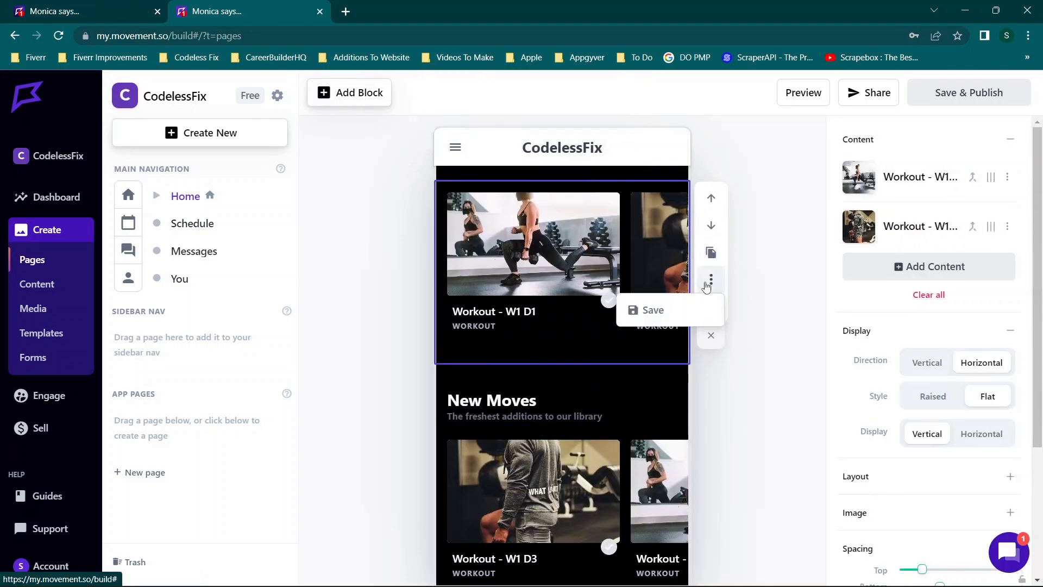
pyautogui.click(711, 308)
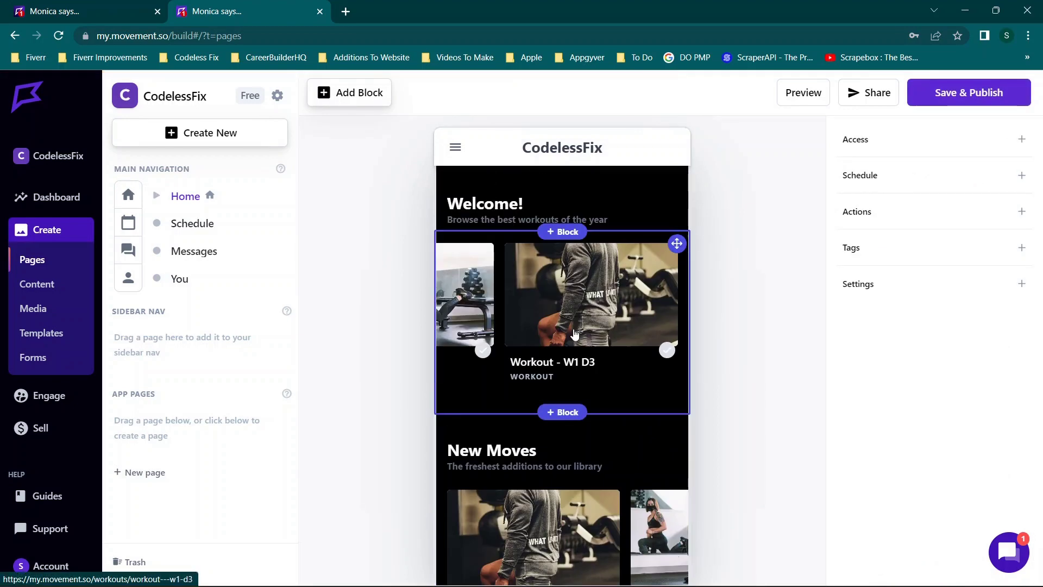
# Delete the remaining workout carousel under "Welcome!" and the "New Moves" carousel along with its "The freshest additions to our library" text.
pyautogui.scroll(-3, 573, 325)
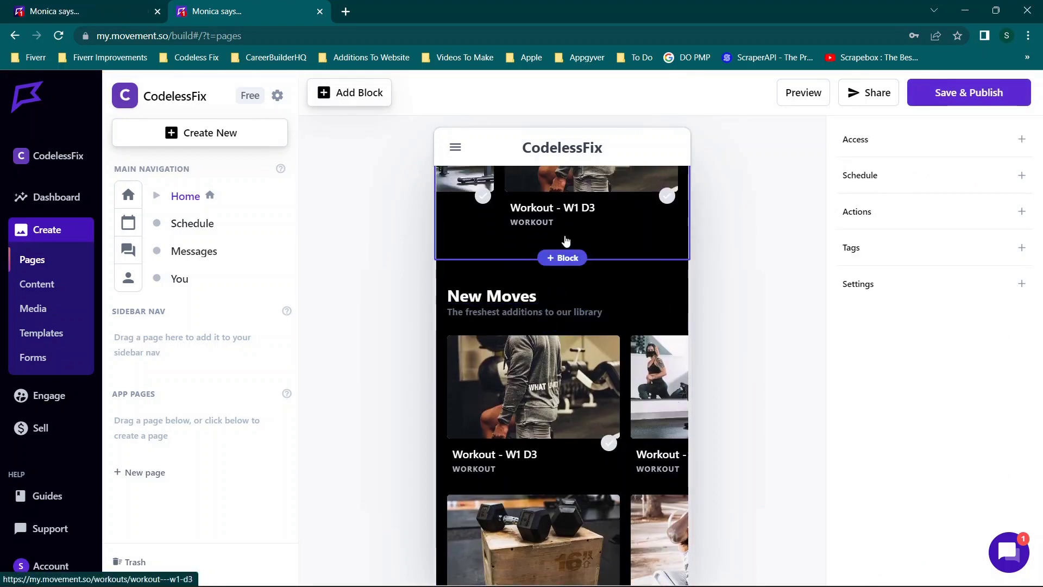
pyautogui.scroll(3, 565, 240)
pyautogui.click(634, 275)
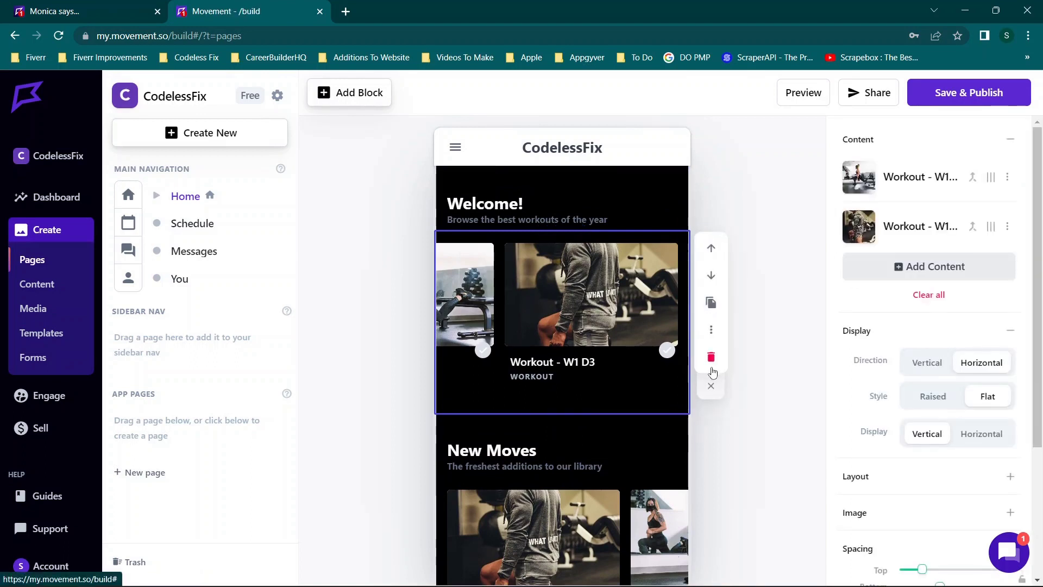
pyautogui.click(711, 359)
pyautogui.click(679, 383)
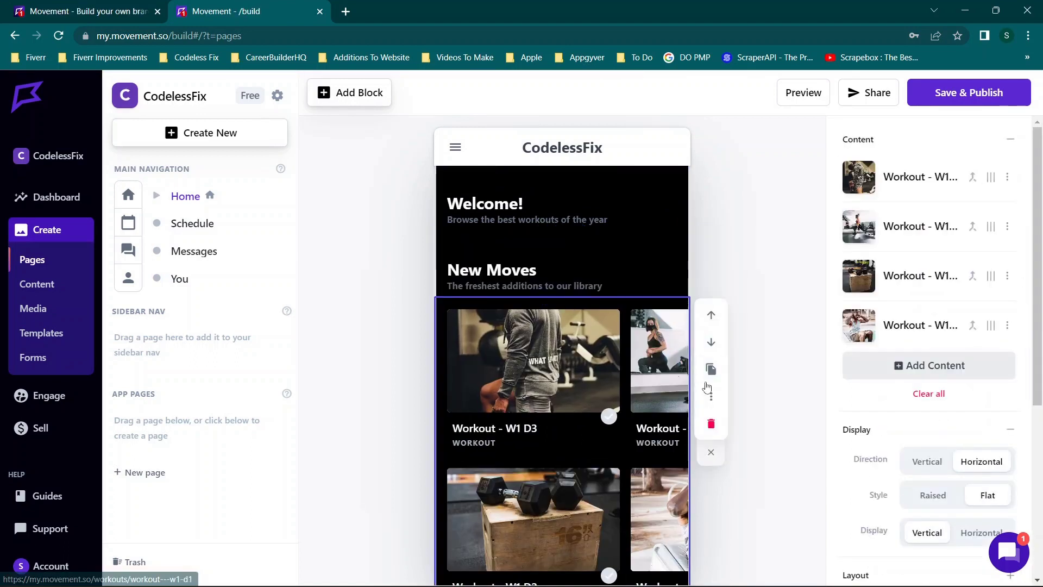
pyautogui.click(711, 423)
pyautogui.click(652, 288)
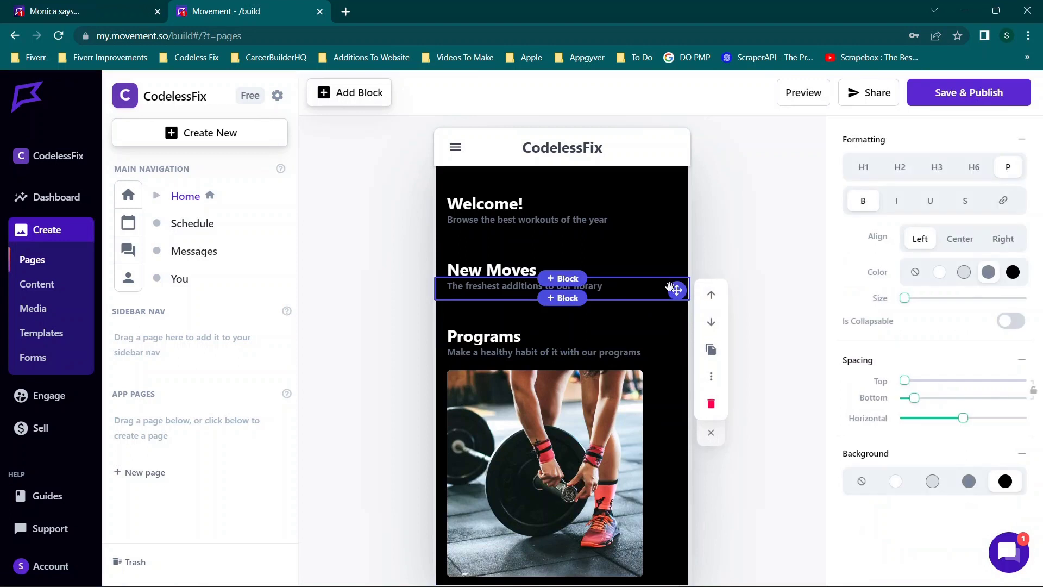
pyautogui.click(711, 403)
# Delete the "4-Week Weights" program block and the "Browse all Programs" button from the Programs section.
pyautogui.click(687, 449)
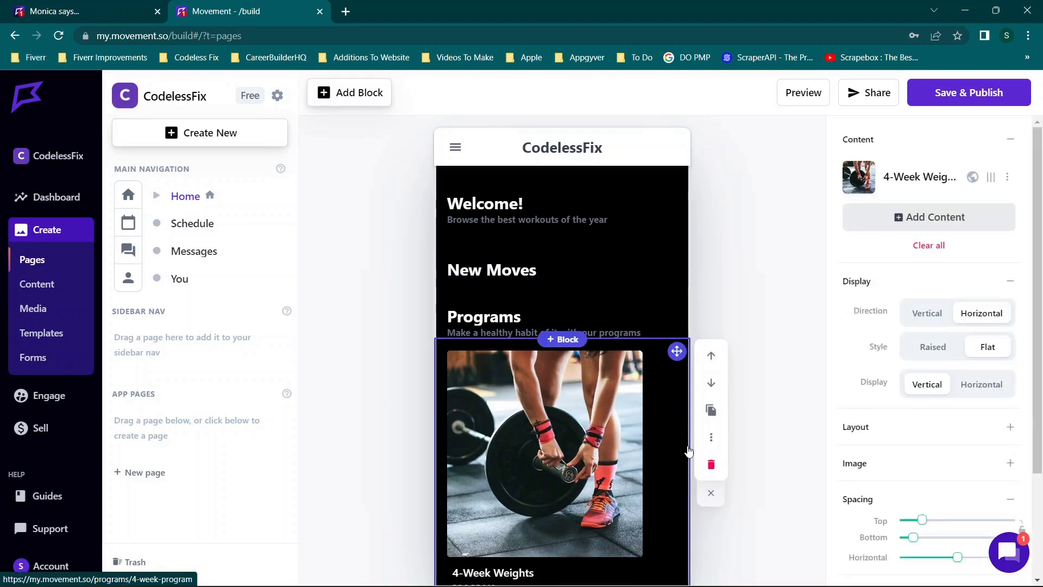
pyautogui.click(711, 464)
pyautogui.click(644, 374)
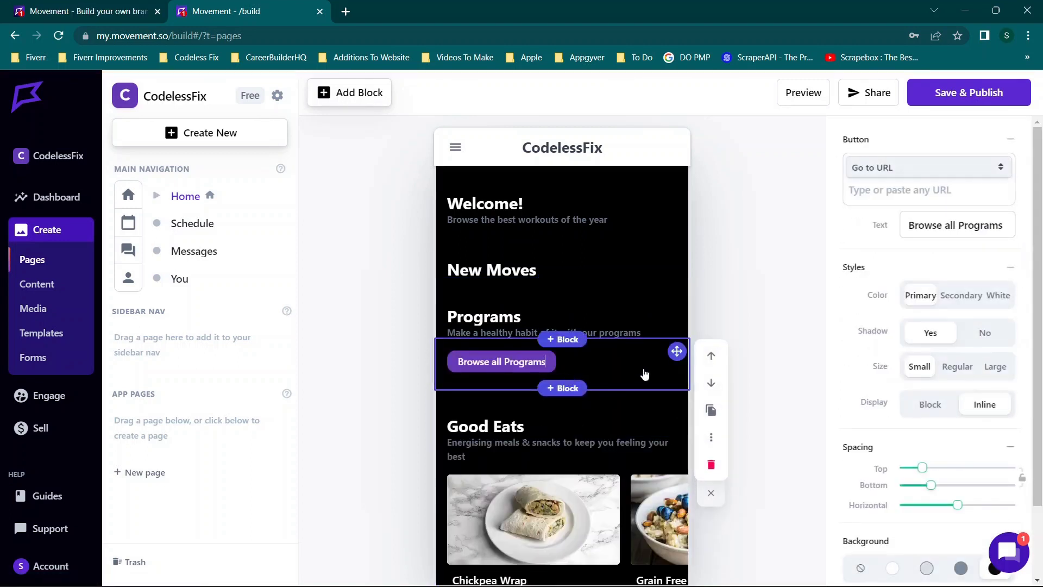
pyautogui.click(711, 464)
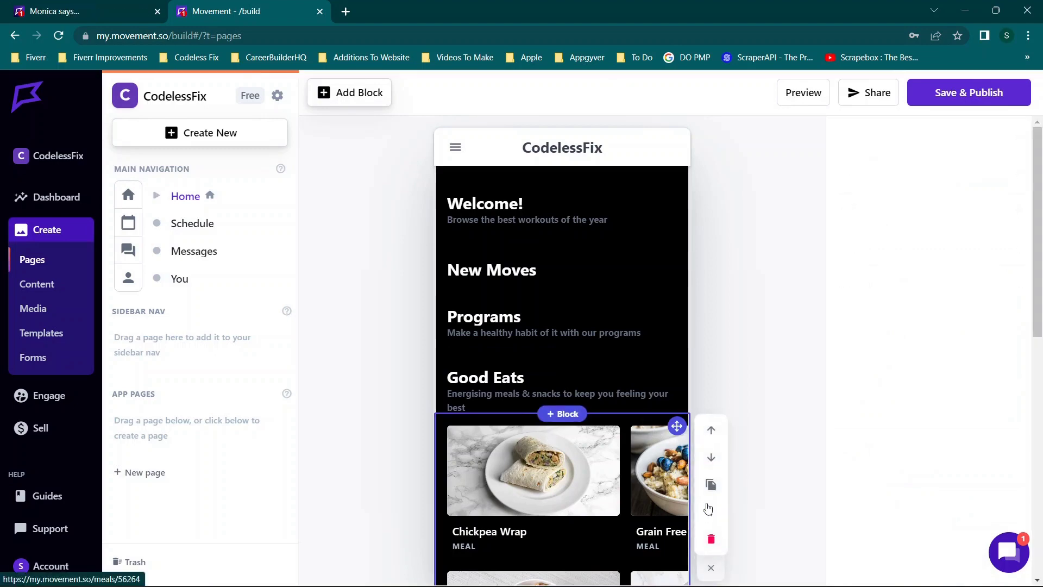
# Delete the meal carousel under "Good Eats" and the "Browse the best workouts of the year" text.
pyautogui.click(711, 538)
pyautogui.scroll(-3, 606, 305)
pyautogui.scroll(-3, 604, 305)
pyautogui.scroll(6, 603, 303)
pyautogui.click(518, 220)
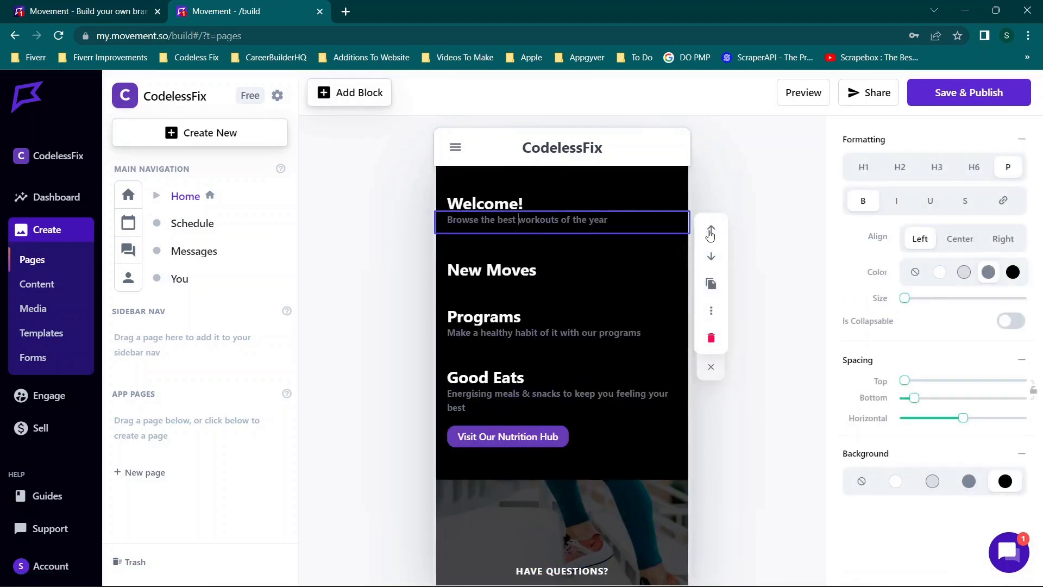
pyautogui.click(711, 338)
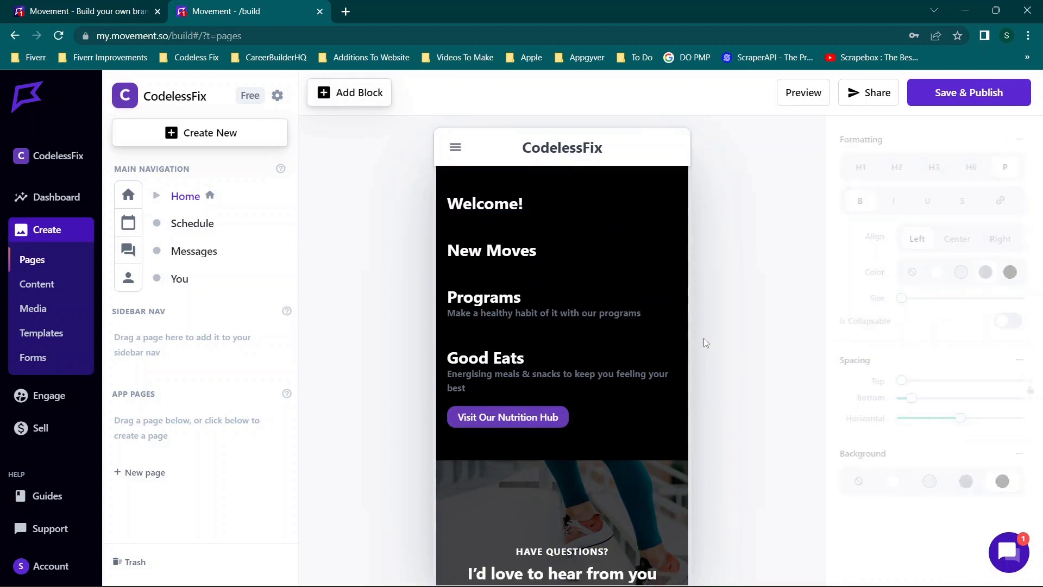
# Delete the "Welcome!" and "New Moves" headings from the Home page.
pyautogui.click(599, 202)
pyautogui.click(712, 264)
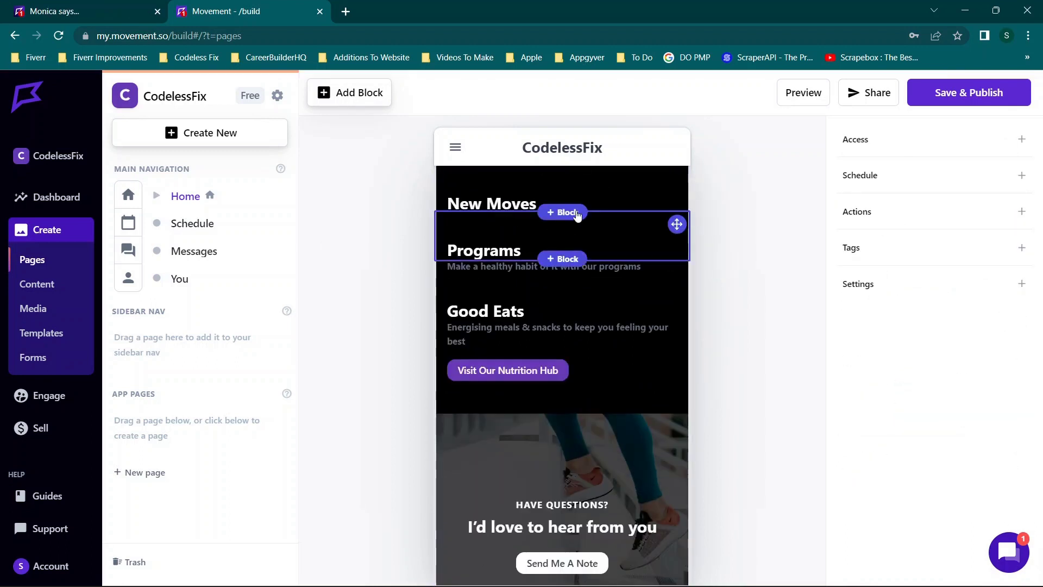
pyautogui.click(625, 202)
pyautogui.click(711, 264)
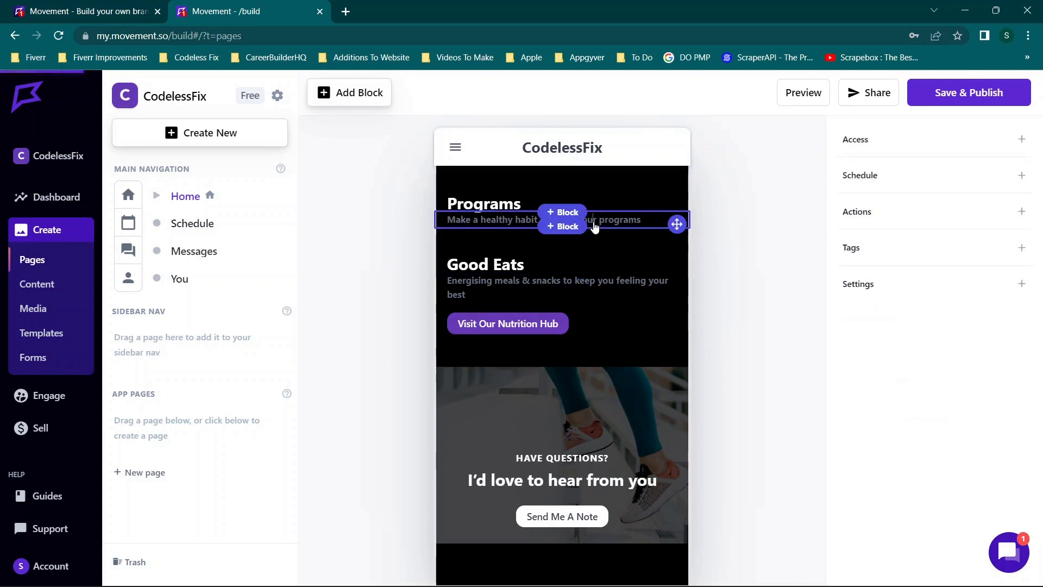
# Delete the "Programs" heading with its subtitle and the "Good Eats" heading.
pyautogui.click(595, 227)
pyautogui.click(593, 175)
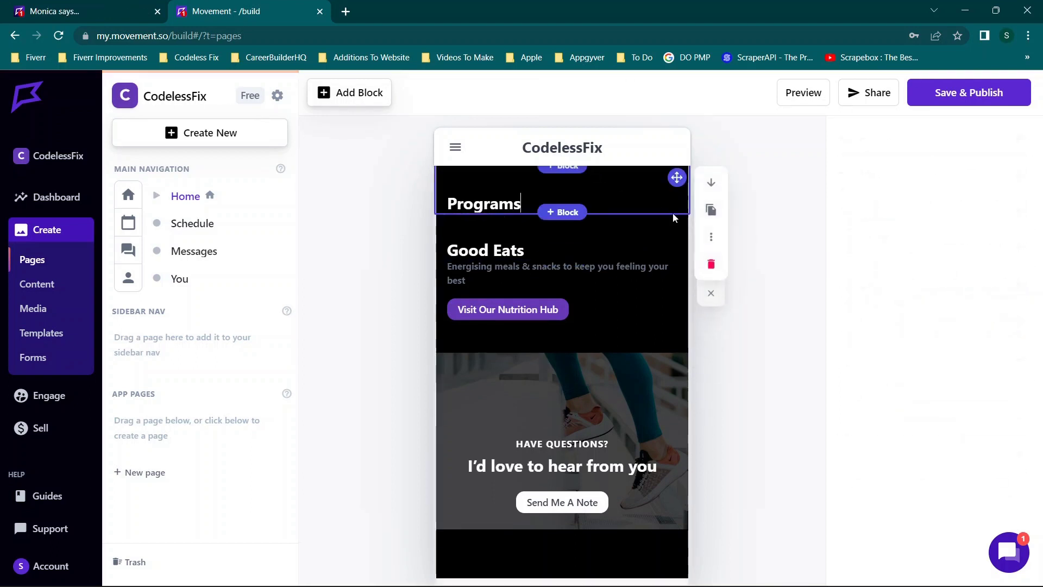
pyautogui.click(708, 266)
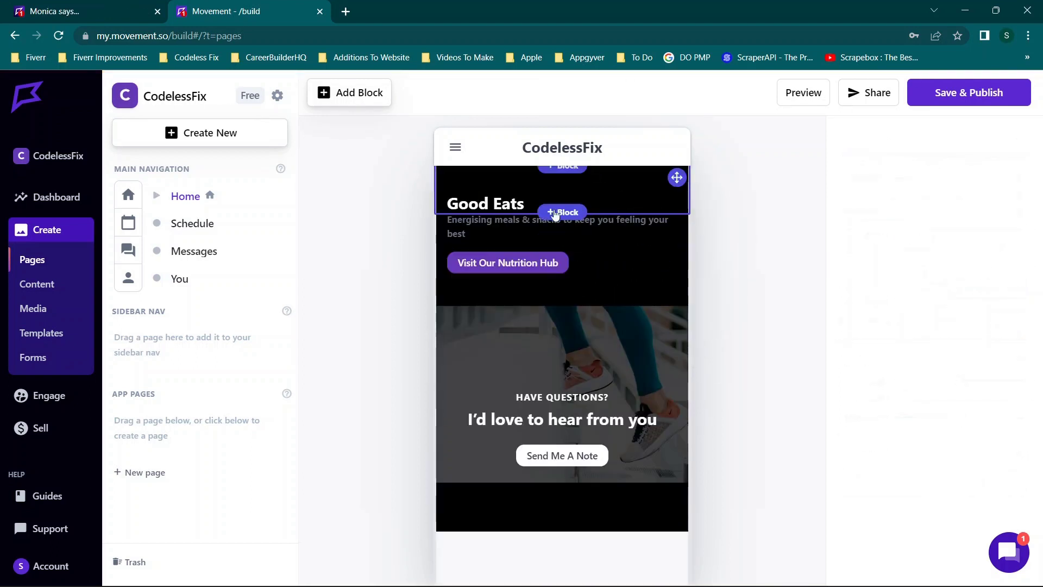
pyautogui.click(624, 205)
pyautogui.click(710, 264)
# Delete the "Visit Our Nutrition Hub" button and the "Have questions?" image block.
pyautogui.click(631, 228)
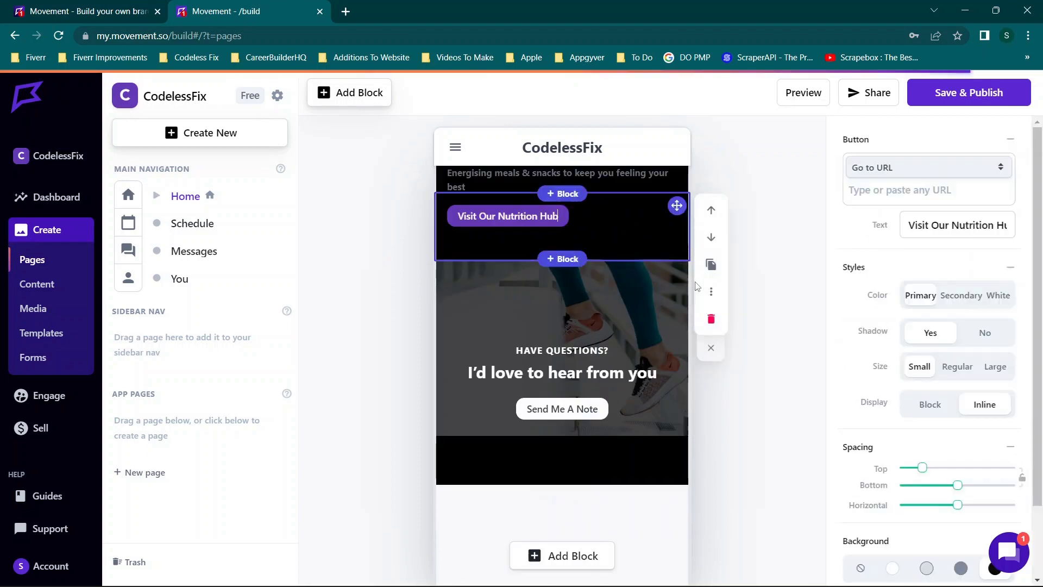
pyautogui.click(710, 321)
pyautogui.click(652, 228)
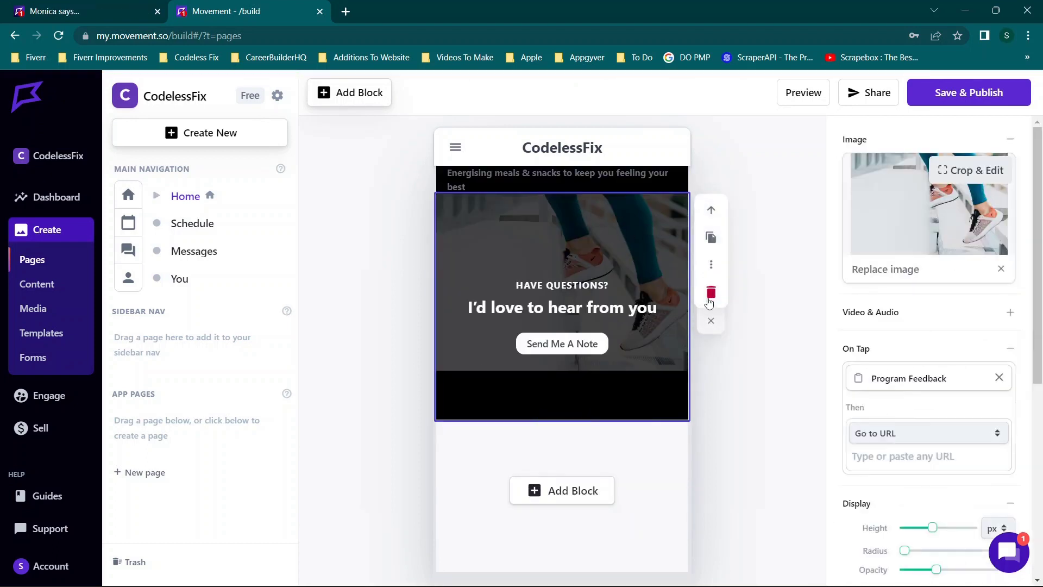
pyautogui.click(710, 320)
# Delete the remaining "Energising meals & snacks" text block, and save and publish the emptied Home page.
pyautogui.click(676, 187)
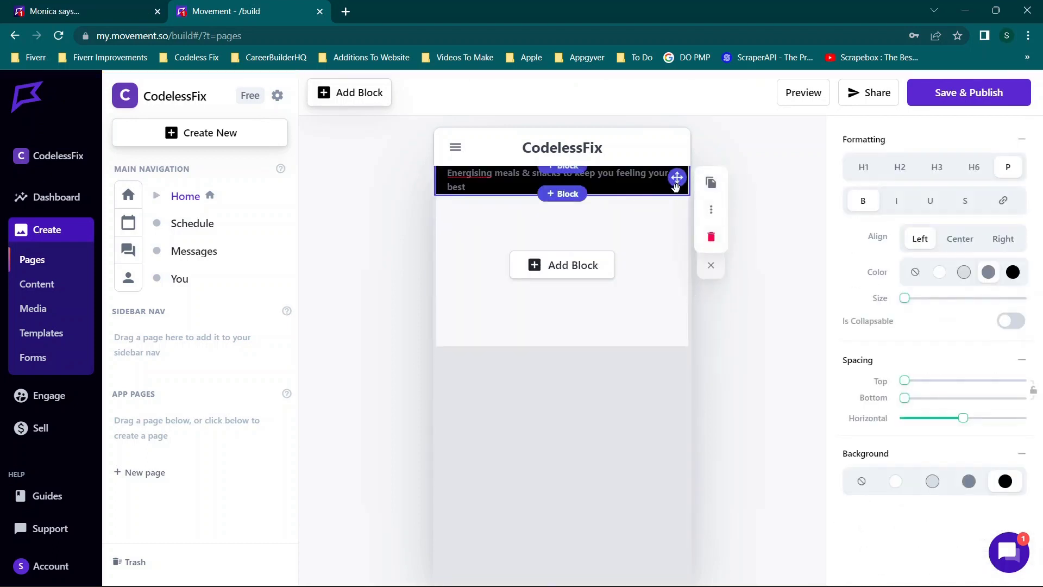
pyautogui.click(711, 236)
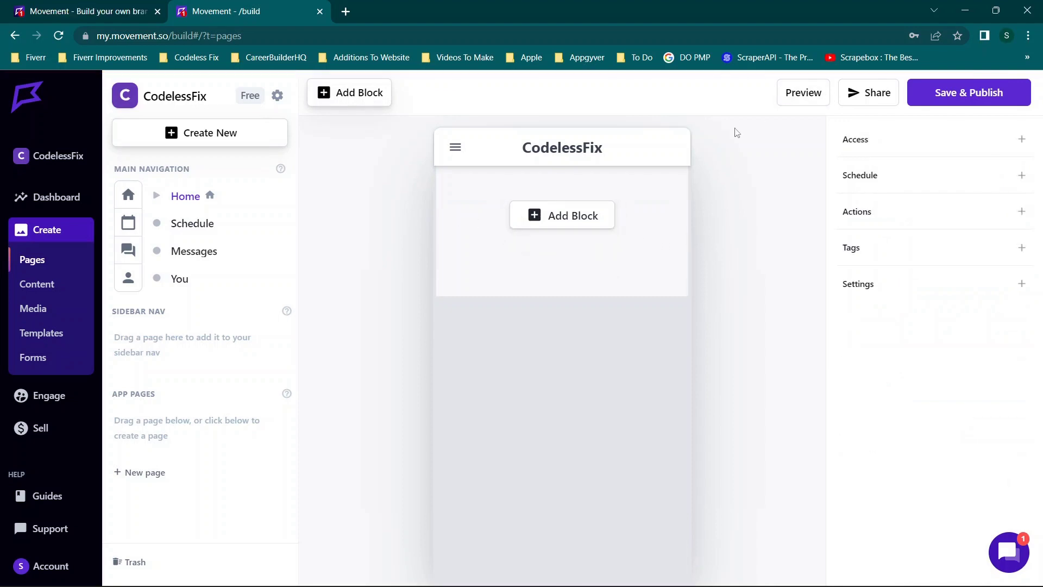
pyautogui.click(931, 101)
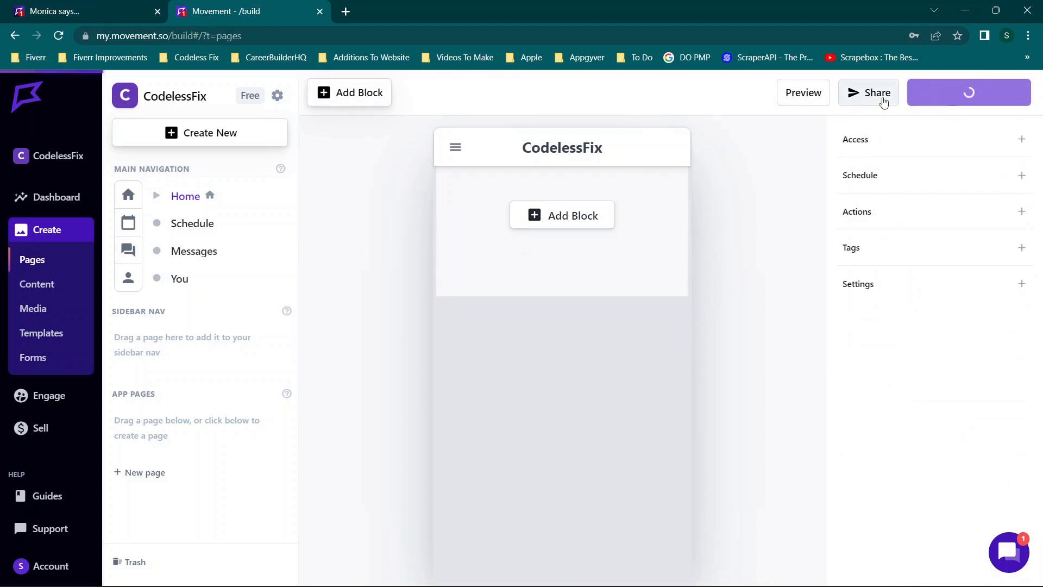
# Add a Large Heading text block to the empty Home page and set its text to "Welcome!".
pyautogui.click(550, 222)
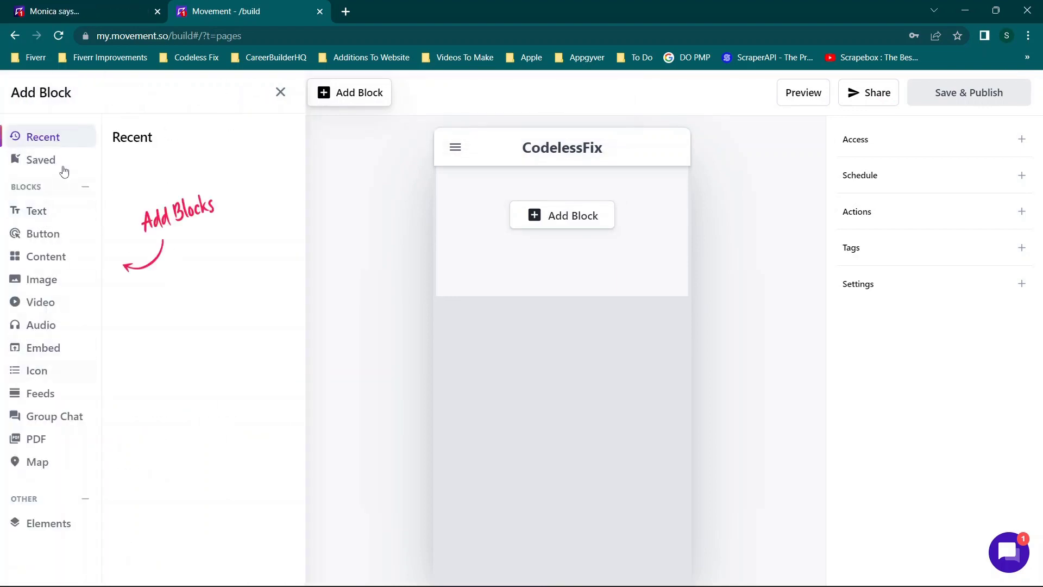
pyautogui.click(44, 163)
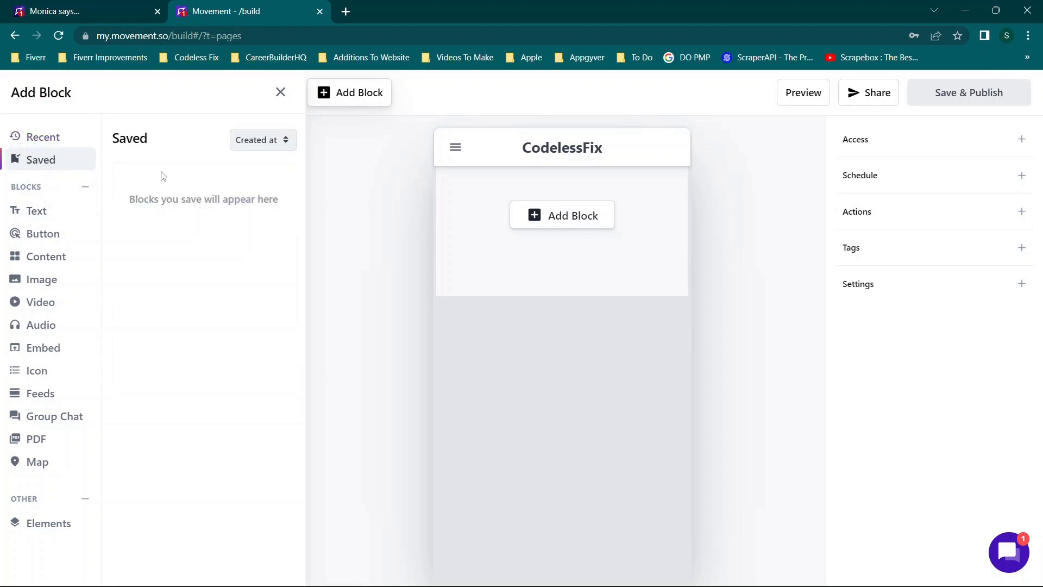
pyautogui.click(37, 213)
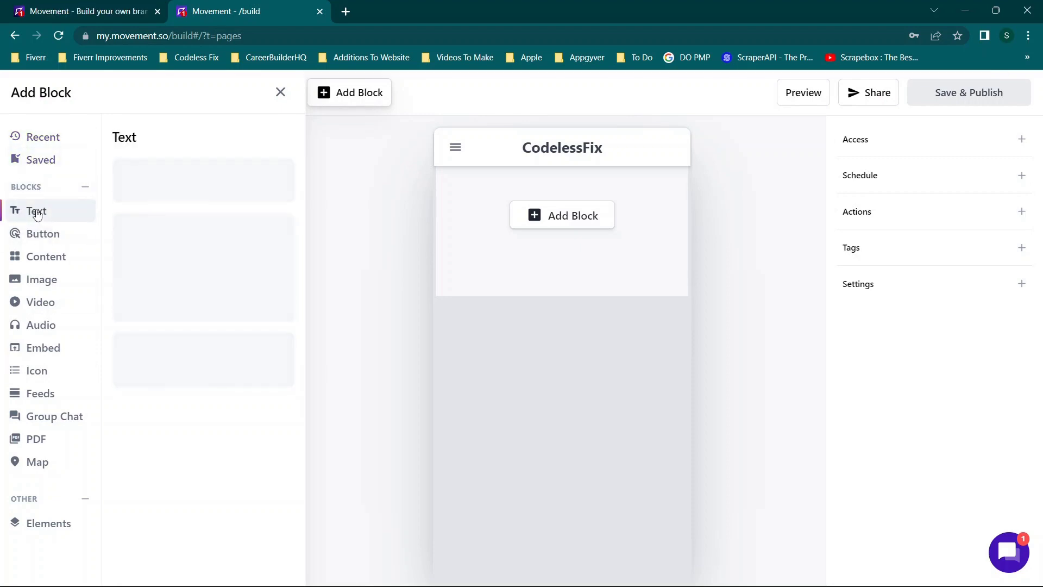
pyautogui.scroll(-5, 199, 379)
pyautogui.scroll(5, 199, 380)
pyautogui.click(173, 193)
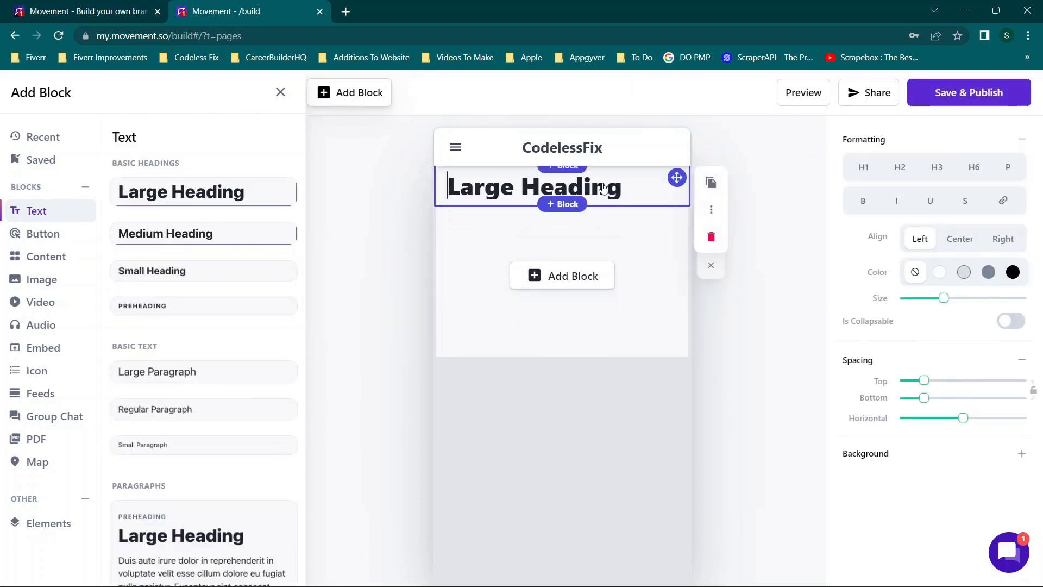
pyautogui.tripleClick(593, 190)
pyautogui.write('Welcome!')
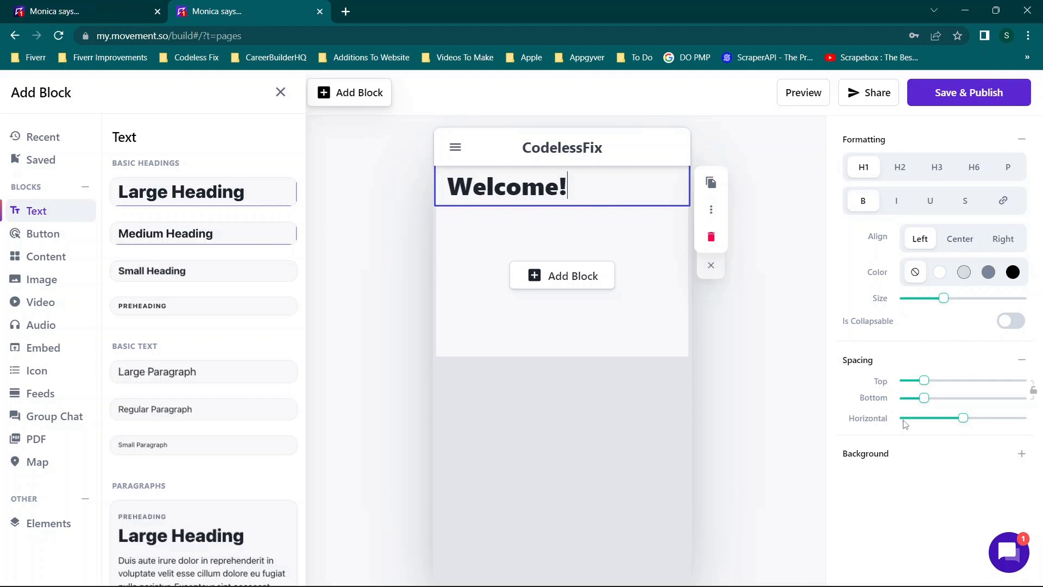
# Browse the button and content block layouts and add the first horizontal scroll content block to the Home page.
pyautogui.click(29, 233)
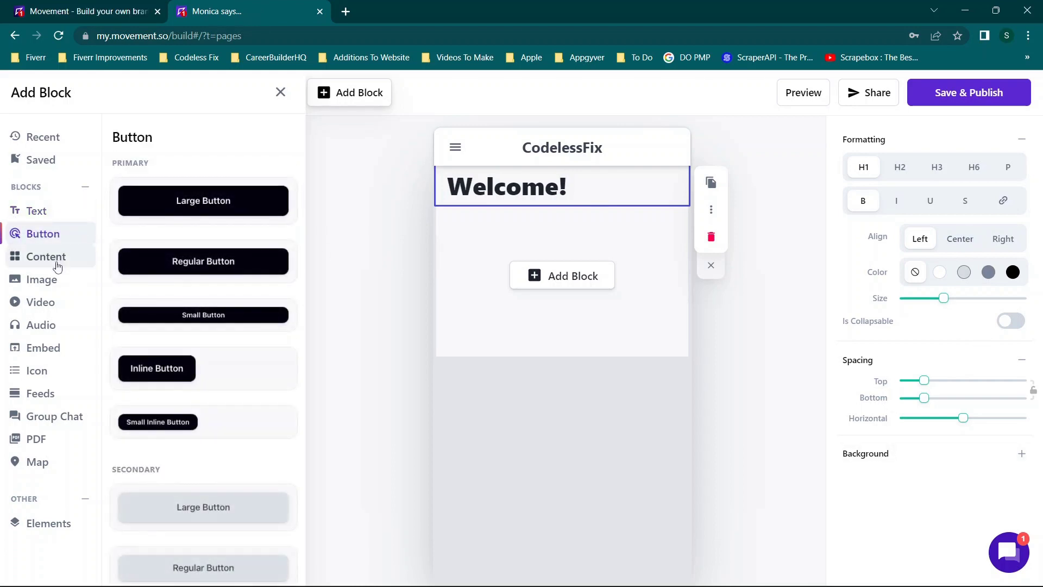
pyautogui.click(57, 264)
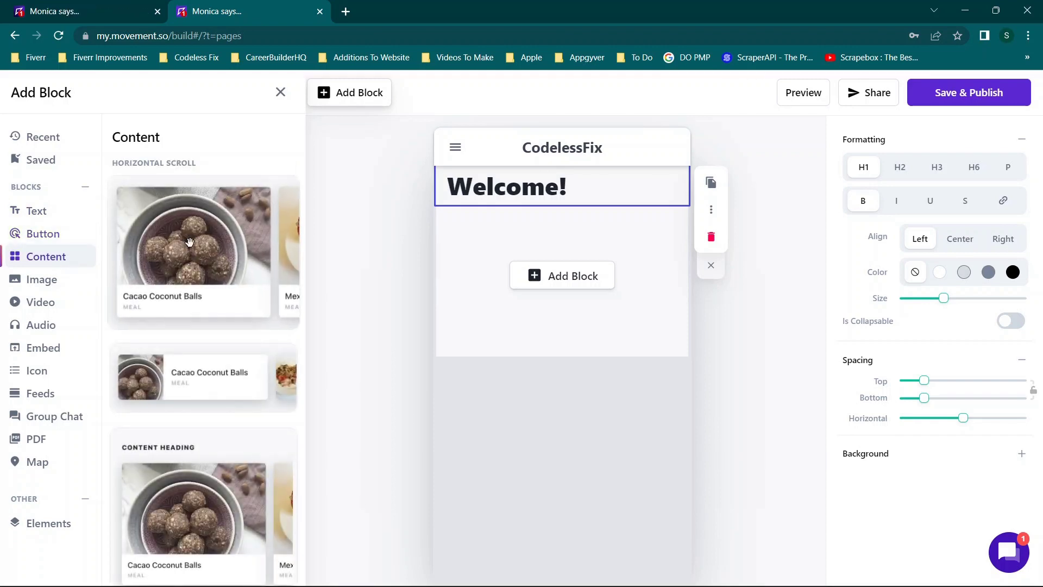
pyautogui.scroll(-4, 190, 242)
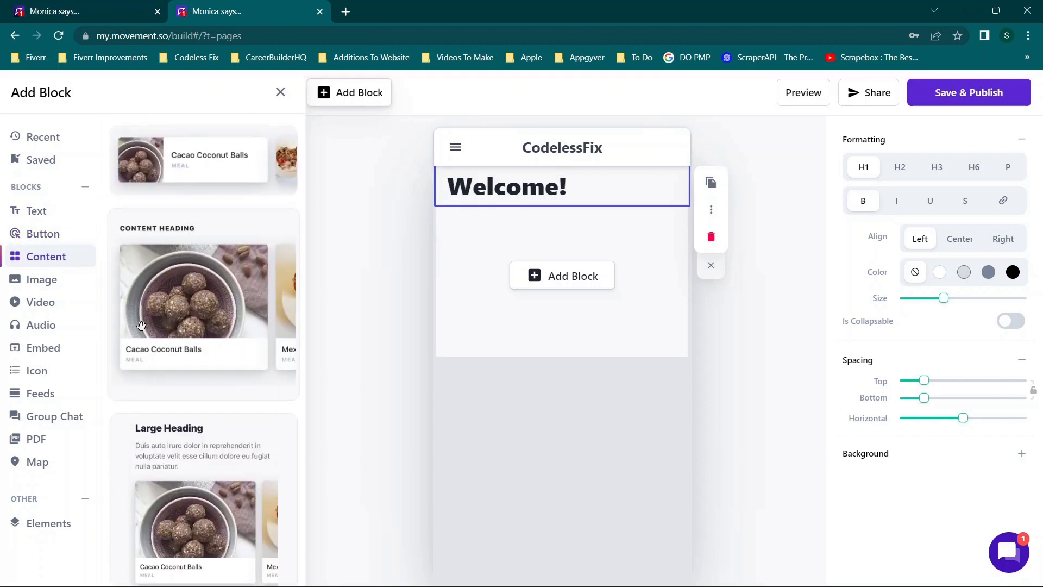
pyautogui.scroll(-6, 178, 318)
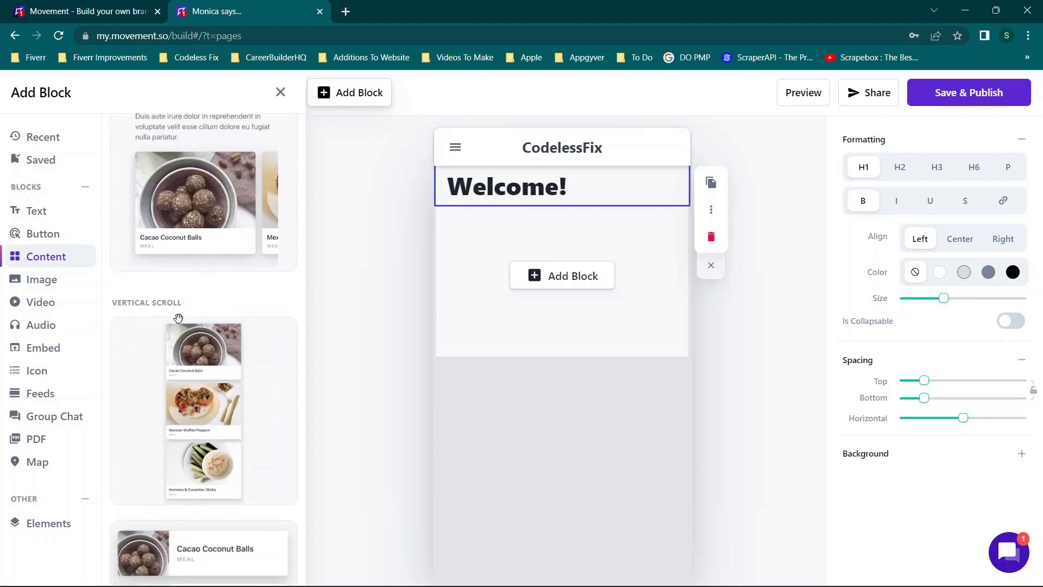
pyautogui.scroll(-6, 178, 318)
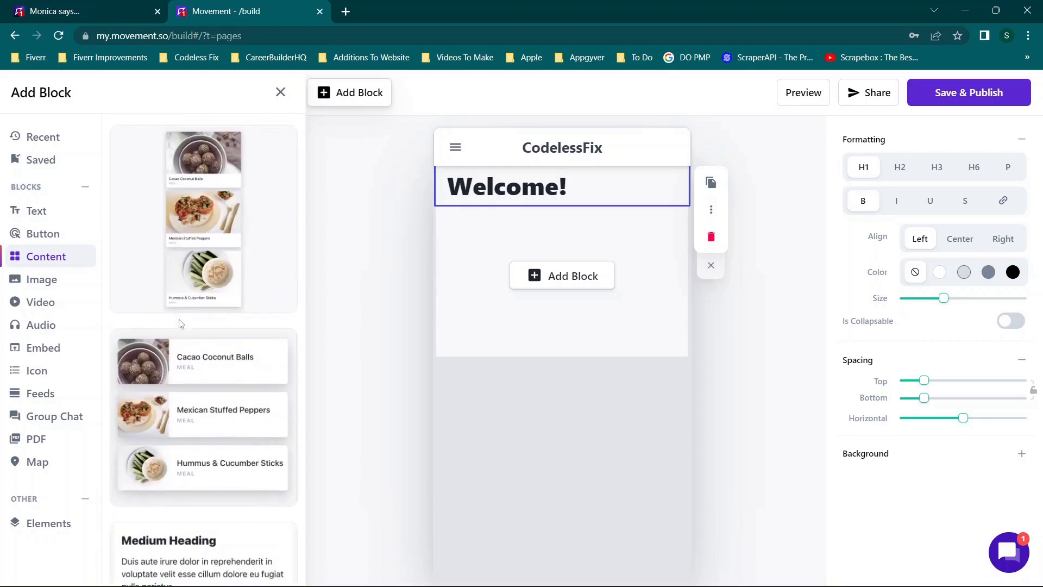
pyautogui.scroll(9, 178, 318)
pyautogui.scroll(6, 180, 323)
pyautogui.moveTo(255, 237); pyautogui.dragTo(480, 274)
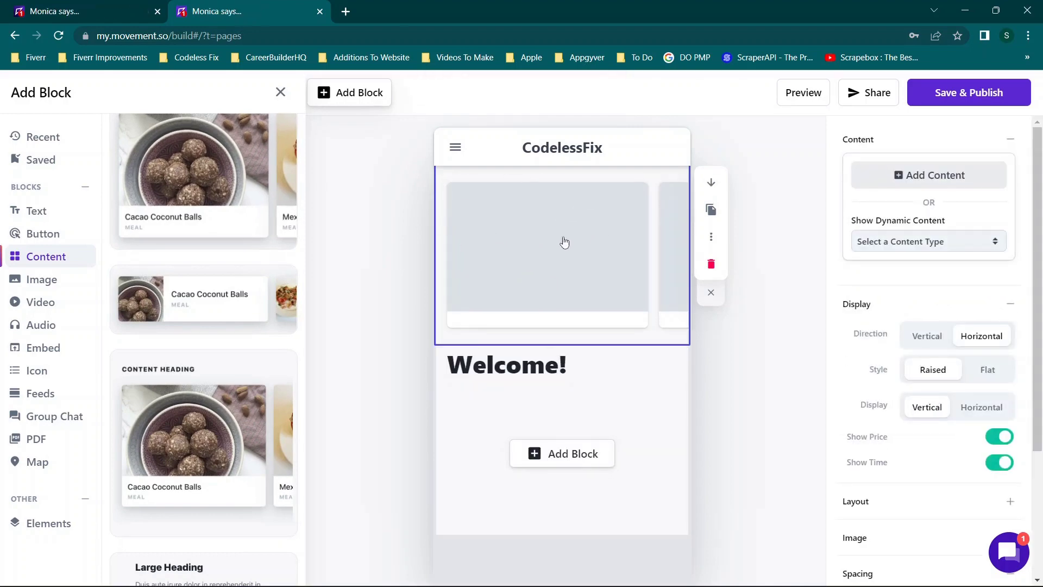
# Move the horizontal content block below the "Welcome!" heading and check the block's additional options.
pyautogui.doubleClick(545, 375)
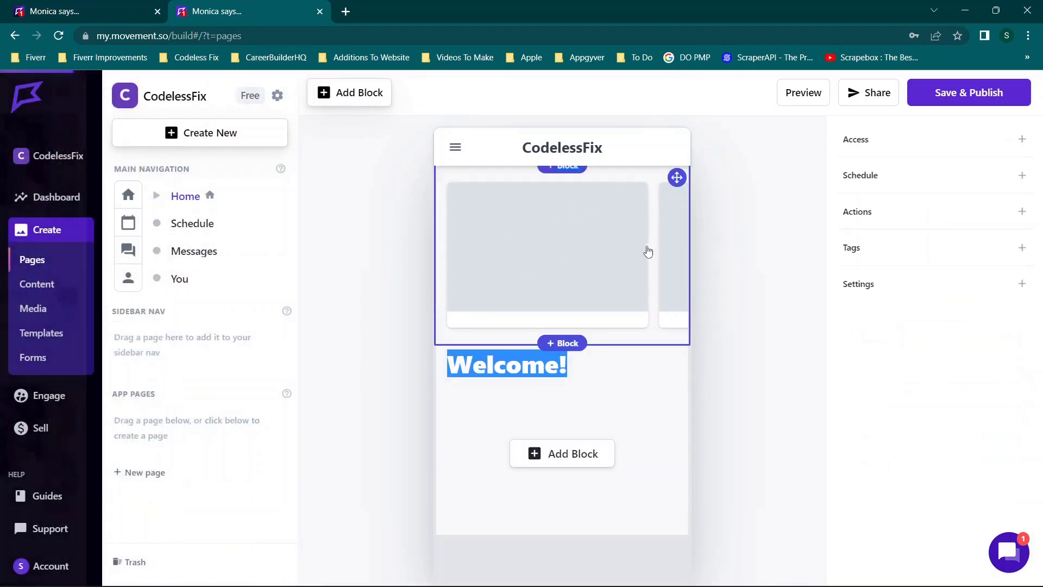
pyautogui.click(649, 248)
pyautogui.moveTo(677, 177); pyautogui.dragTo(647, 373)
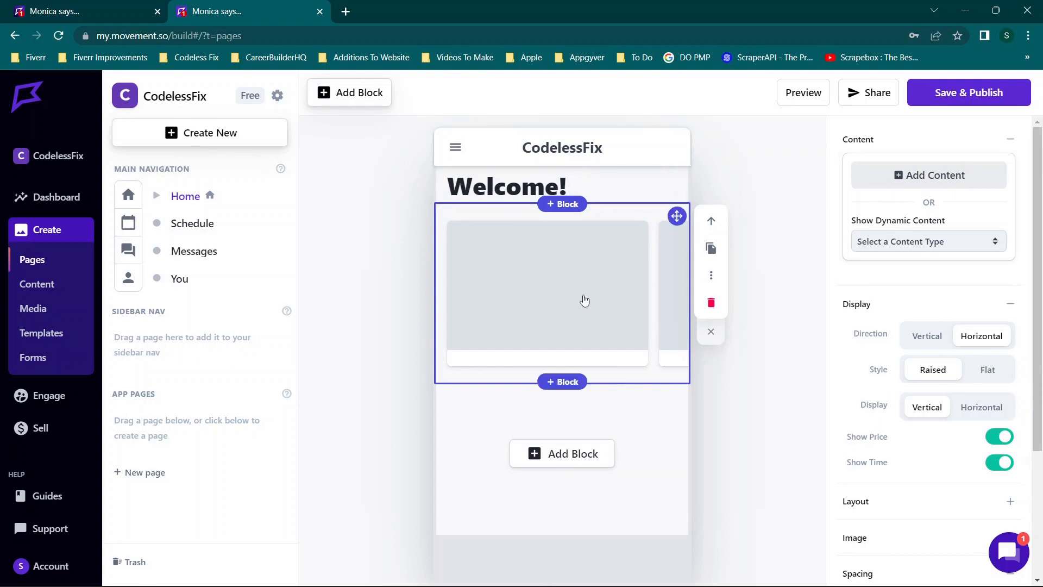
pyautogui.click(712, 276)
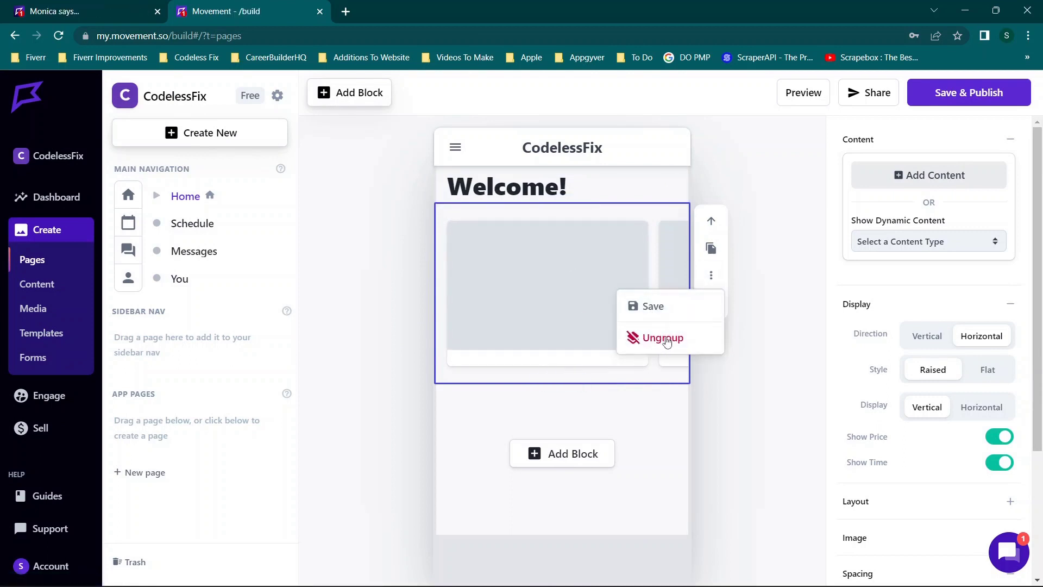
pyautogui.click(566, 243)
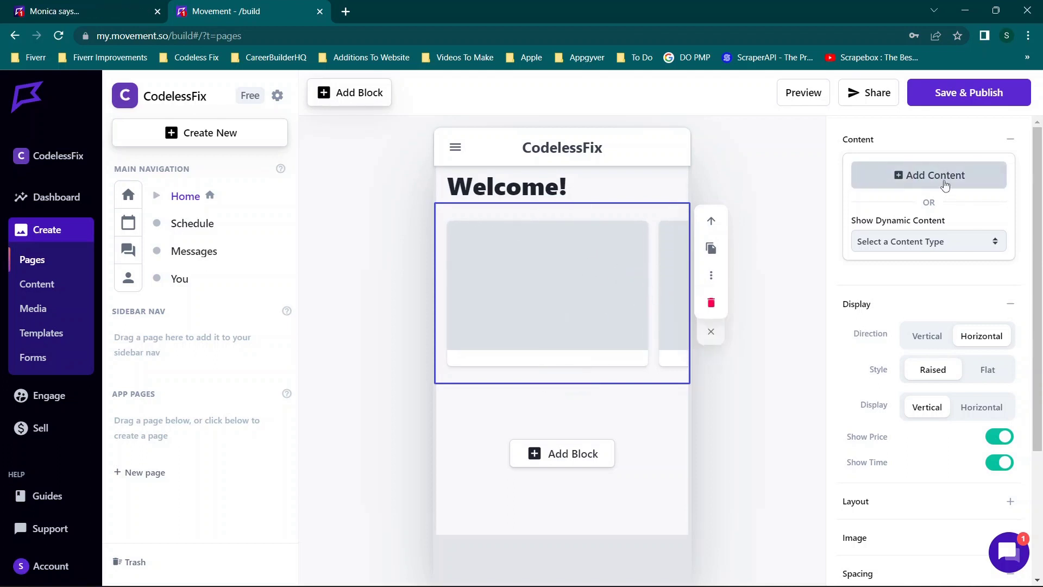
# Try Program and Workout as the horizontal content block's dynamic content type and review the block's display settings.
pyautogui.click(902, 242)
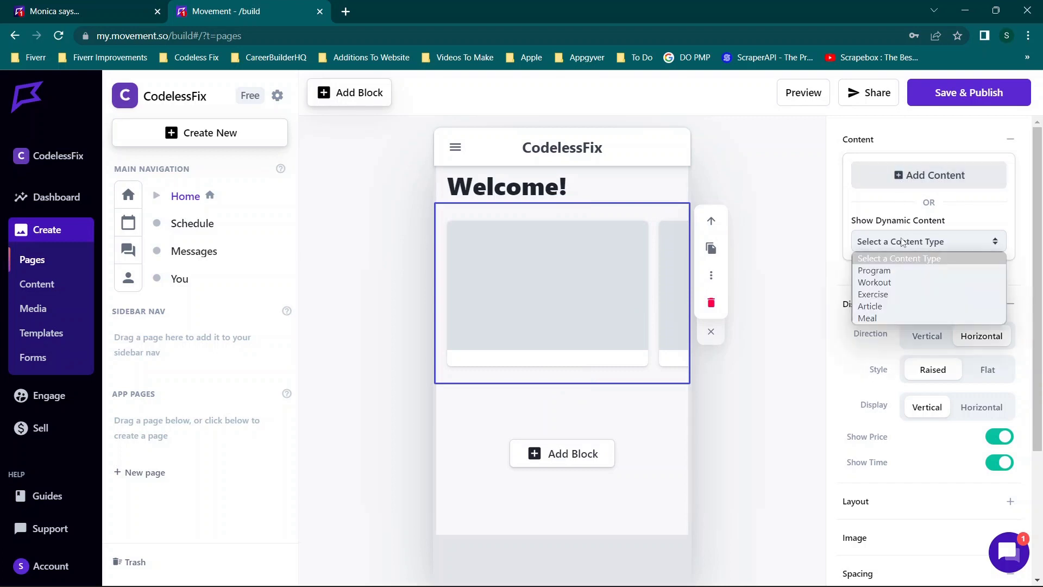
pyautogui.click(879, 271)
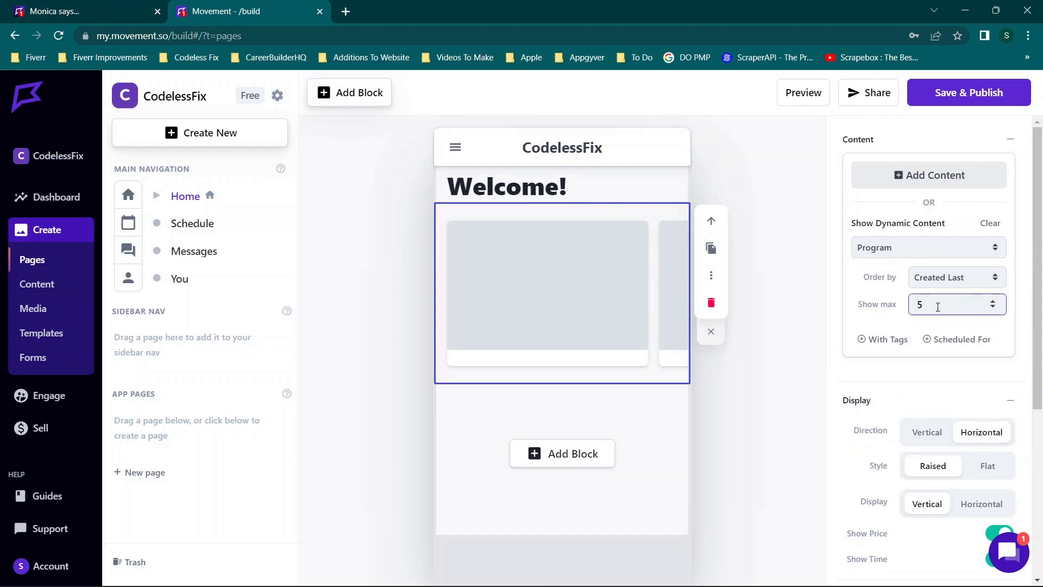
pyautogui.click(902, 256)
pyautogui.click(883, 272)
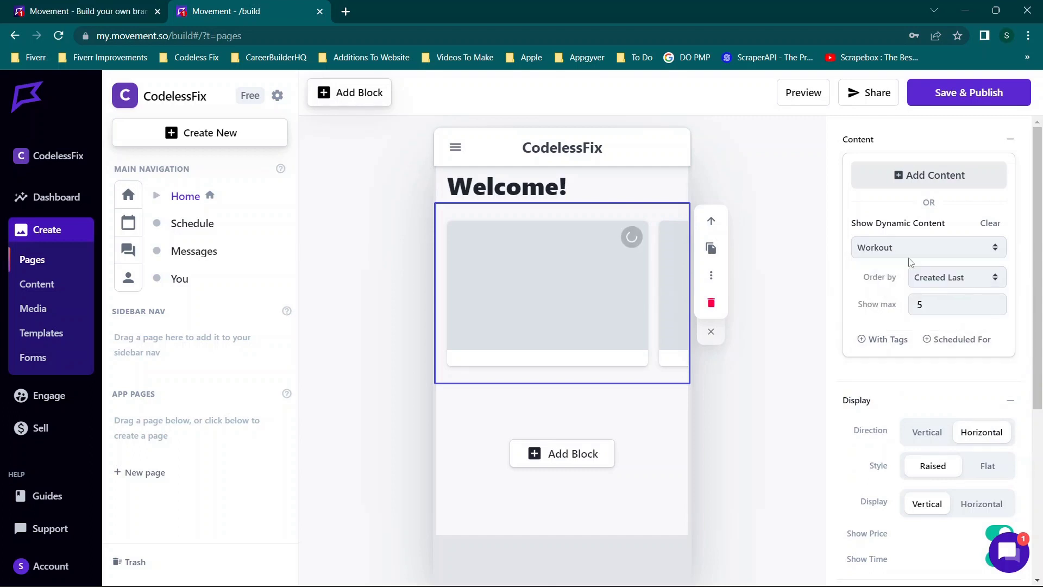
pyautogui.scroll(-5, 928, 305)
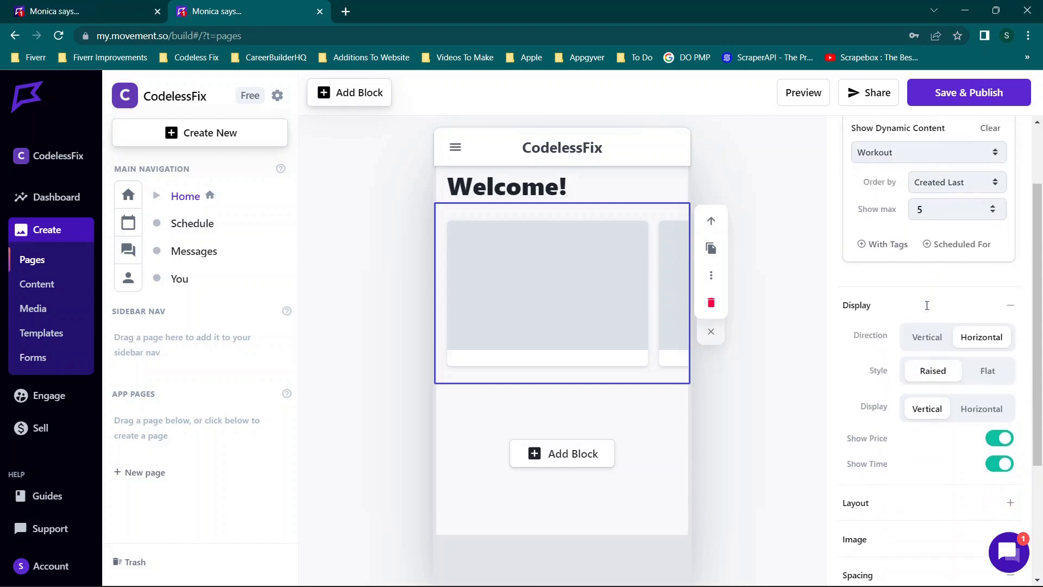
pyautogui.scroll(5, 927, 307)
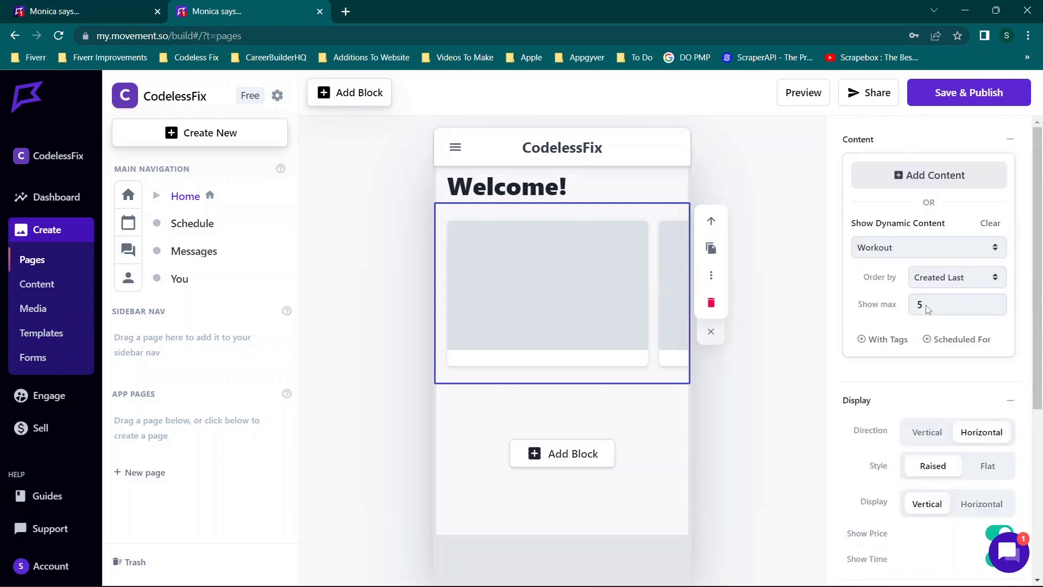
# Add the workouts W1 D4, W1 D2 and W1 D3 from My Content to the horizontal content block.
pyautogui.click(931, 174)
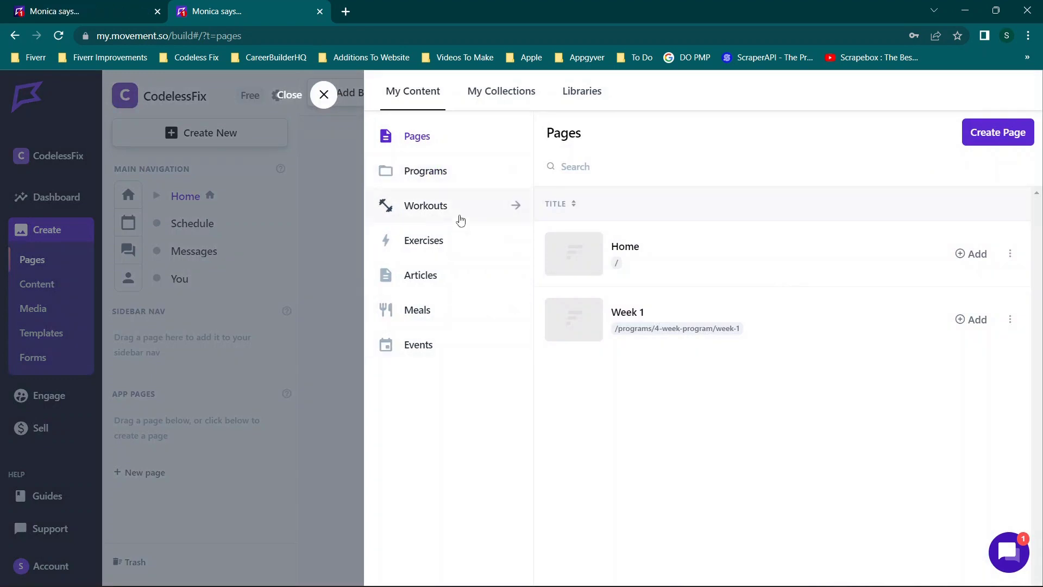
pyautogui.click(432, 204)
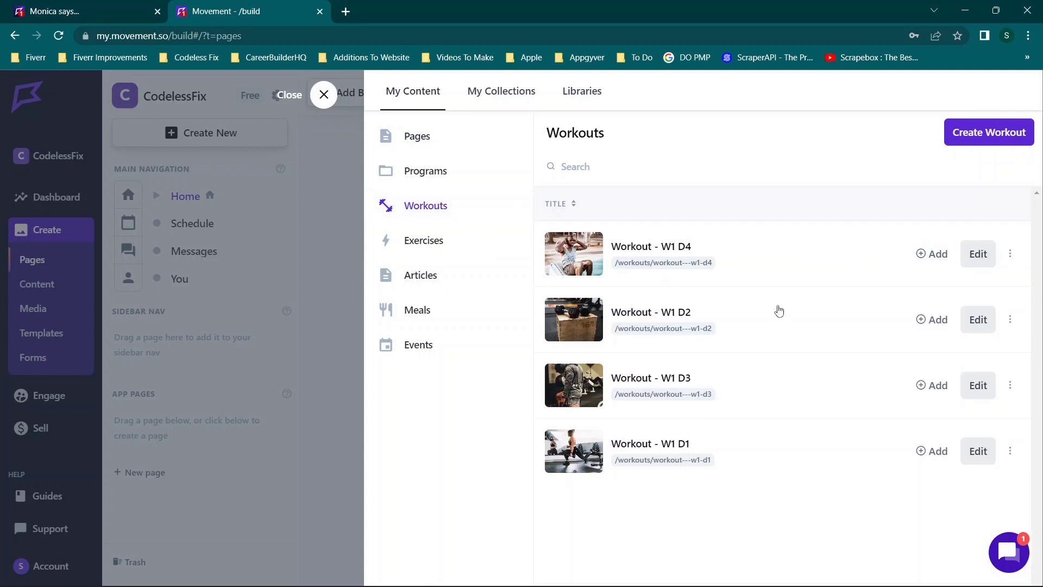
pyautogui.click(942, 255)
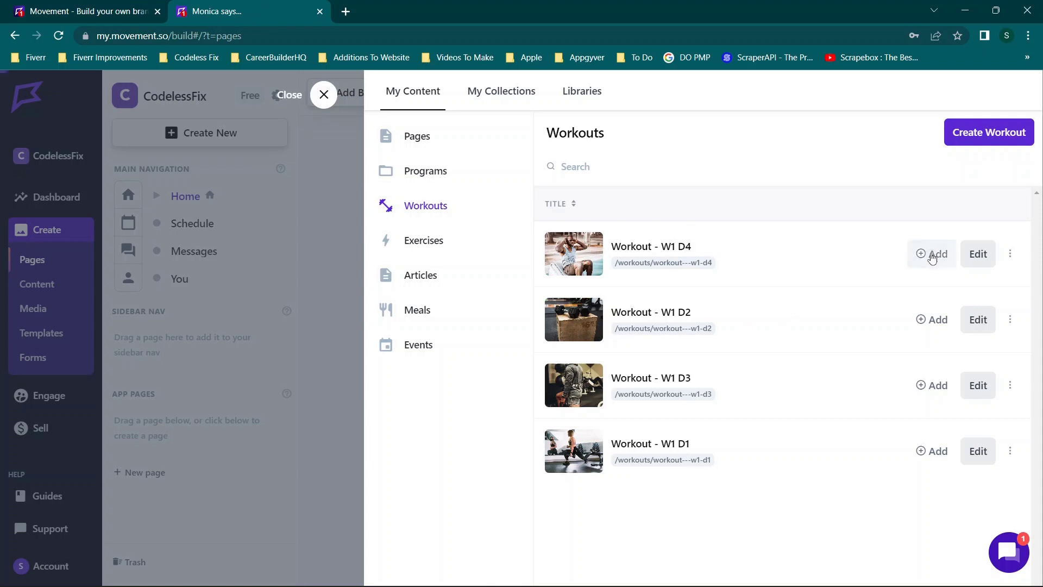
pyautogui.click(935, 321)
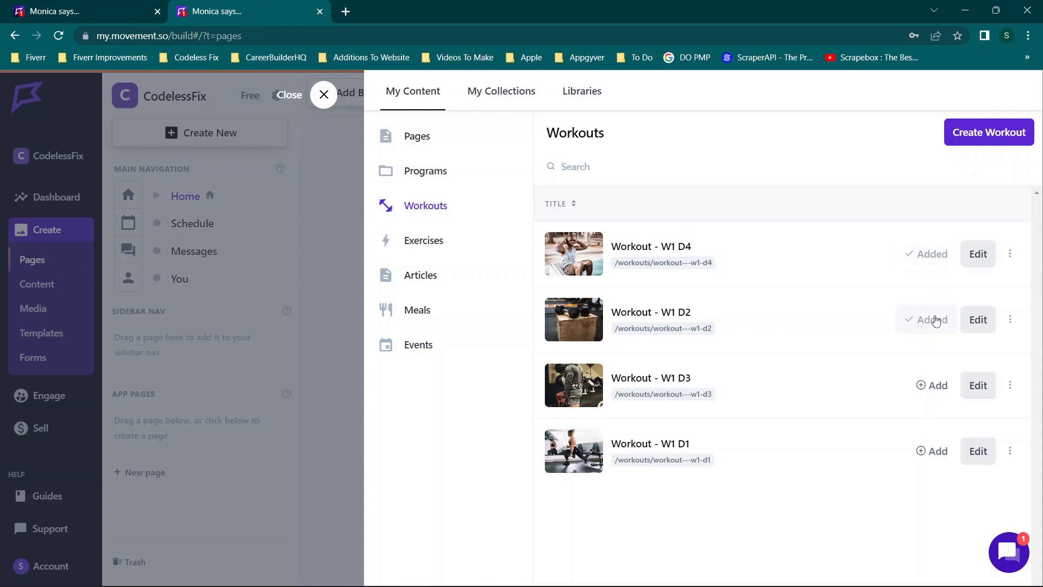
pyautogui.click(934, 384)
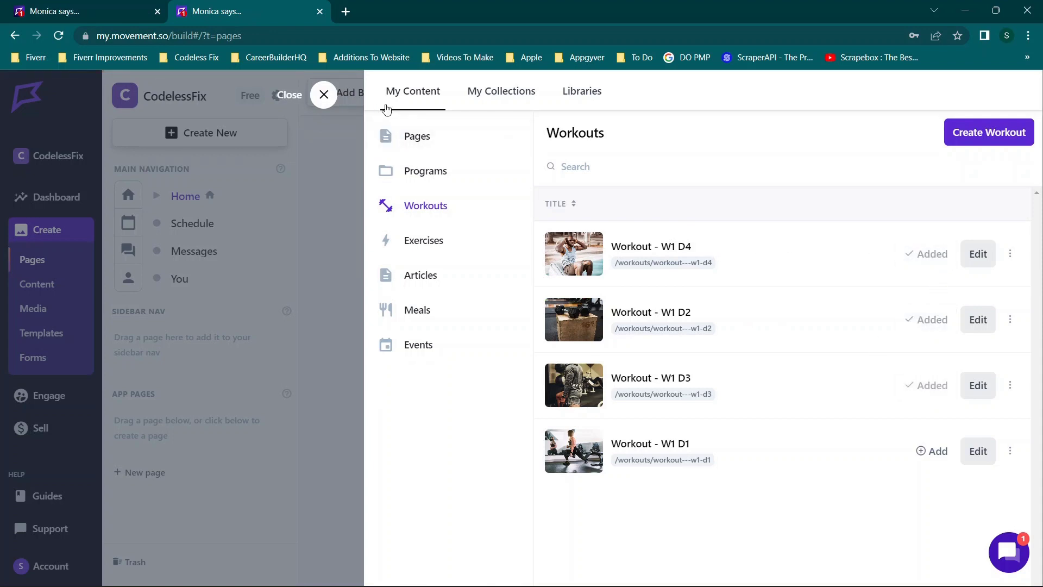
pyautogui.click(323, 96)
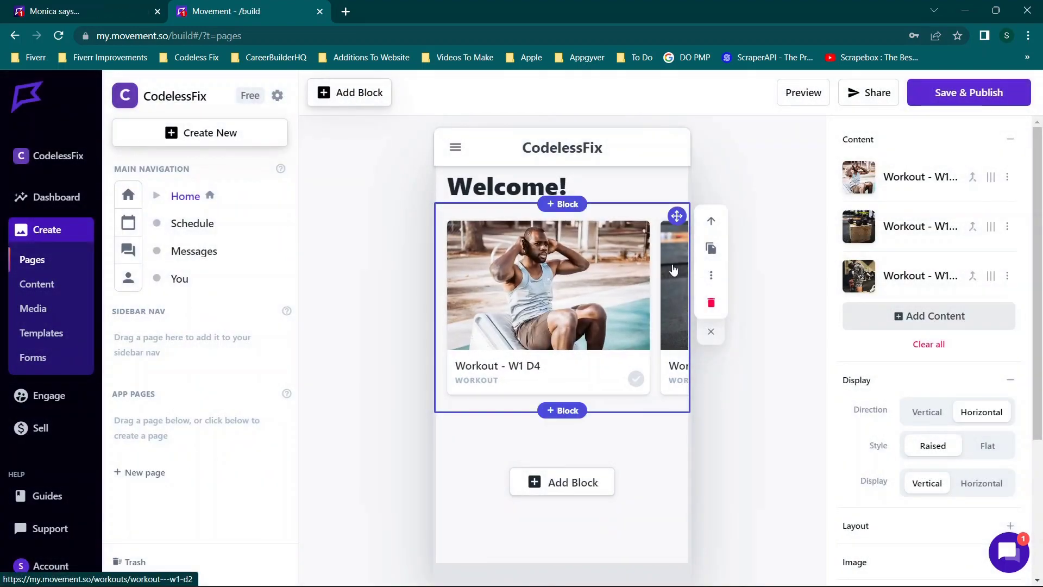
# Check the Home page preview, close it, and save and publish the page.
pyautogui.click(804, 93)
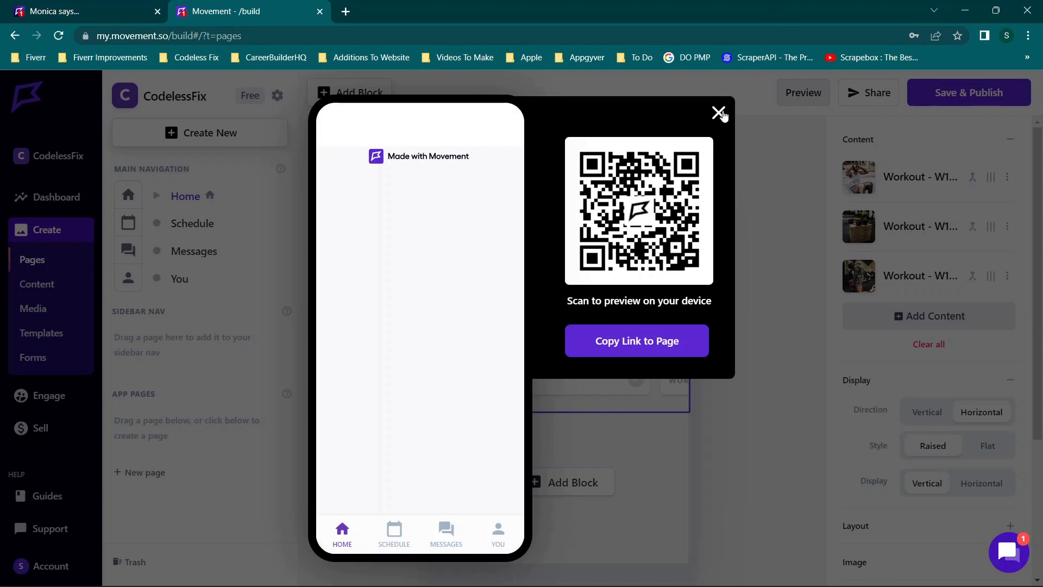
pyautogui.click(719, 112)
pyautogui.click(938, 99)
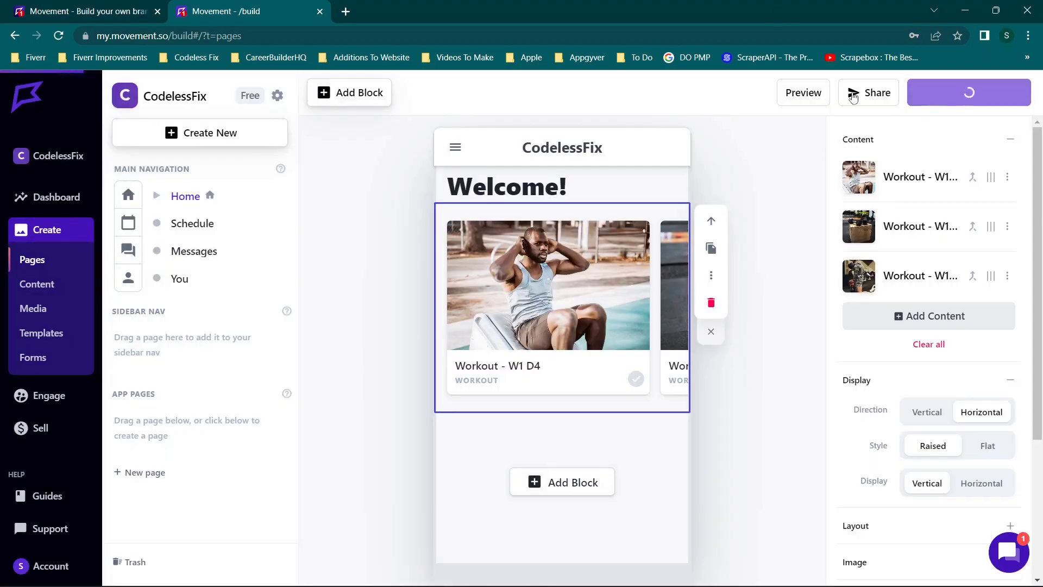
# Preview the published Home page and scroll sideways through its workout cards in both directions before closing the preview.
pyautogui.click(800, 90)
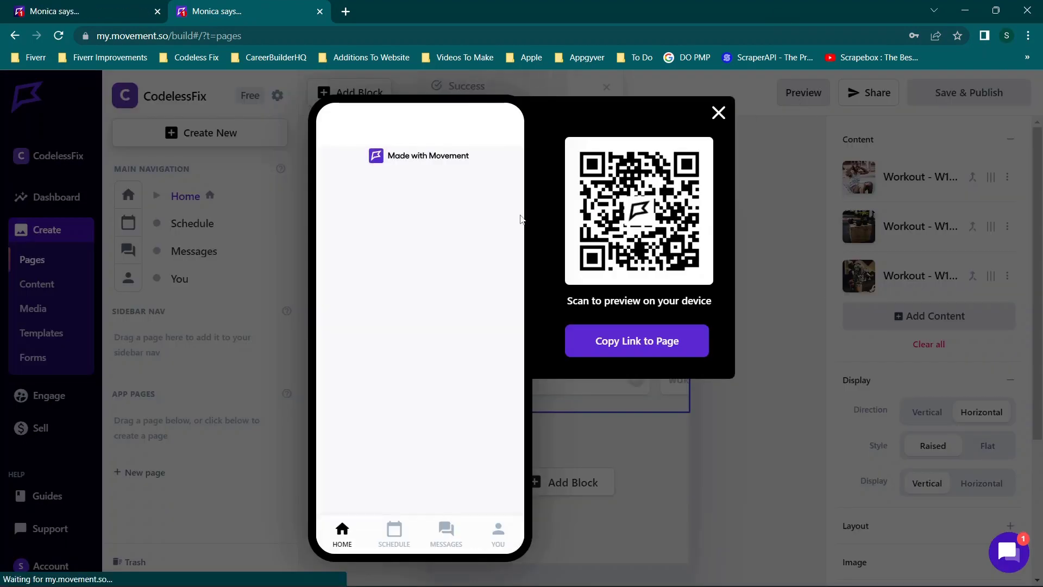
pyautogui.hscroll(2, 442, 264)
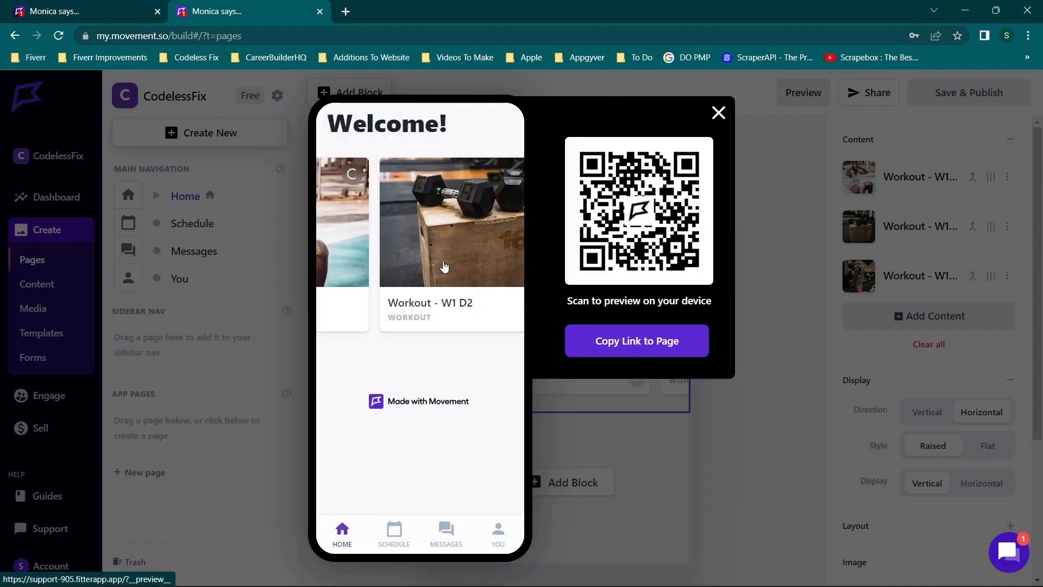
pyautogui.hscroll(4, 443, 264)
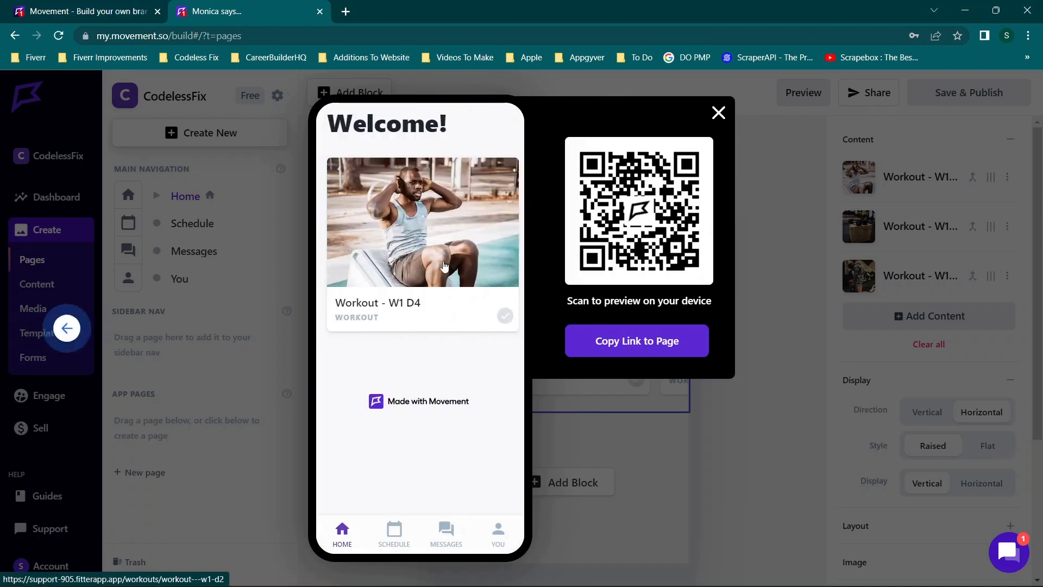
pyautogui.hscroll(-3, 444, 266)
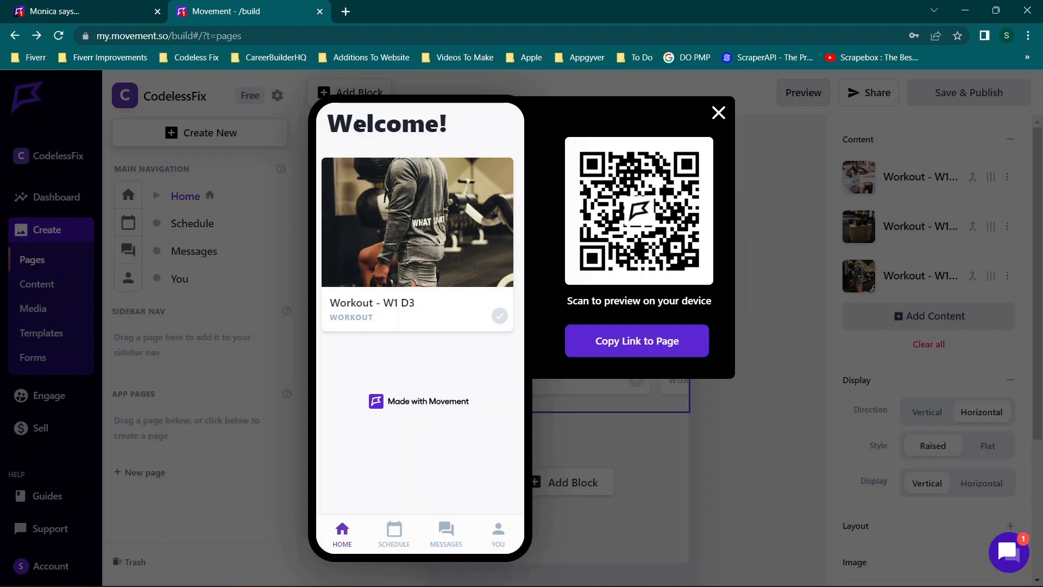
pyautogui.click(717, 114)
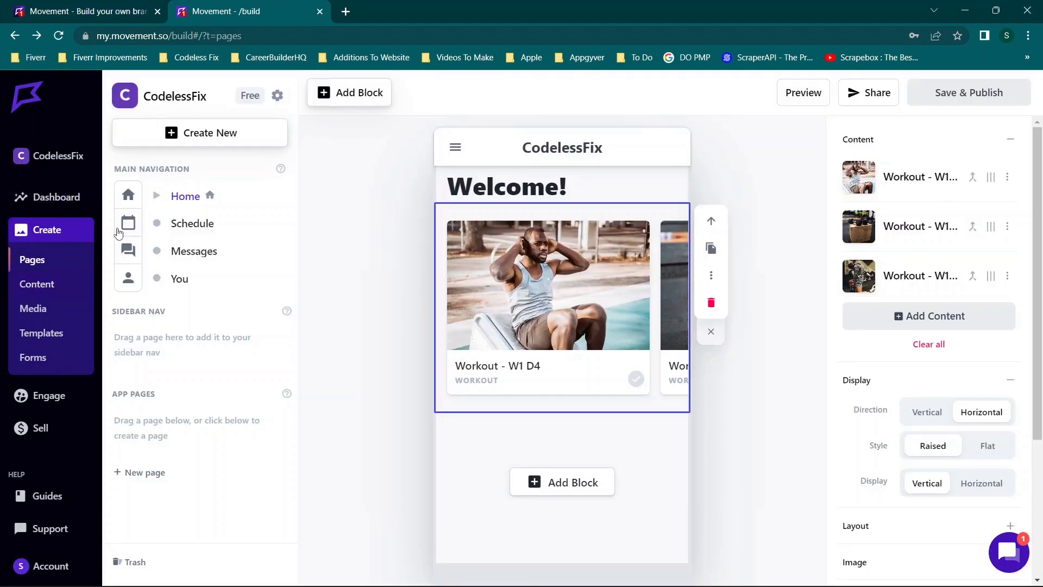
# Add the first full-width video block layout below the workout cards on the Home page.
pyautogui.click(554, 483)
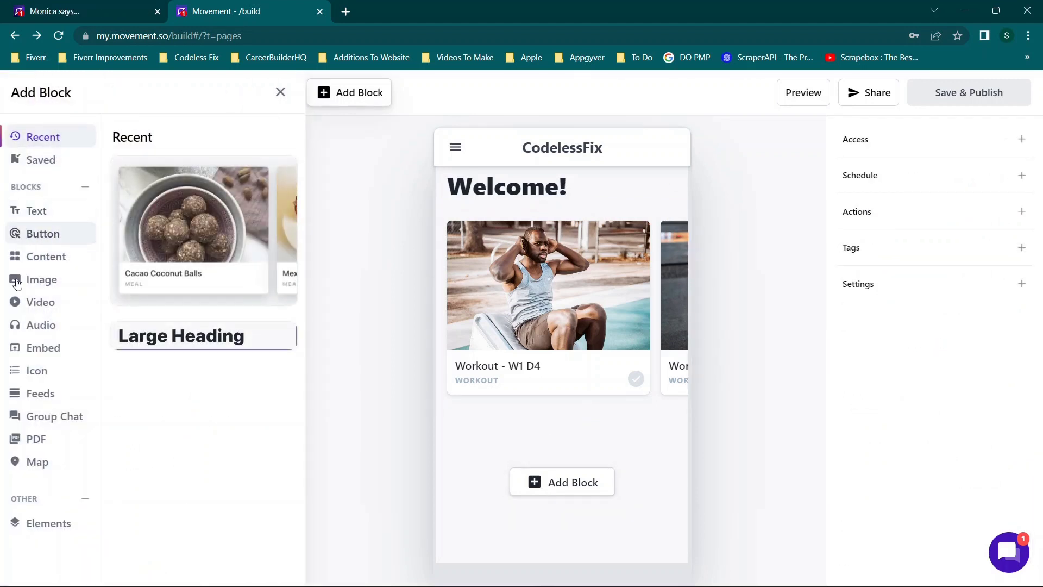
pyautogui.click(16, 302)
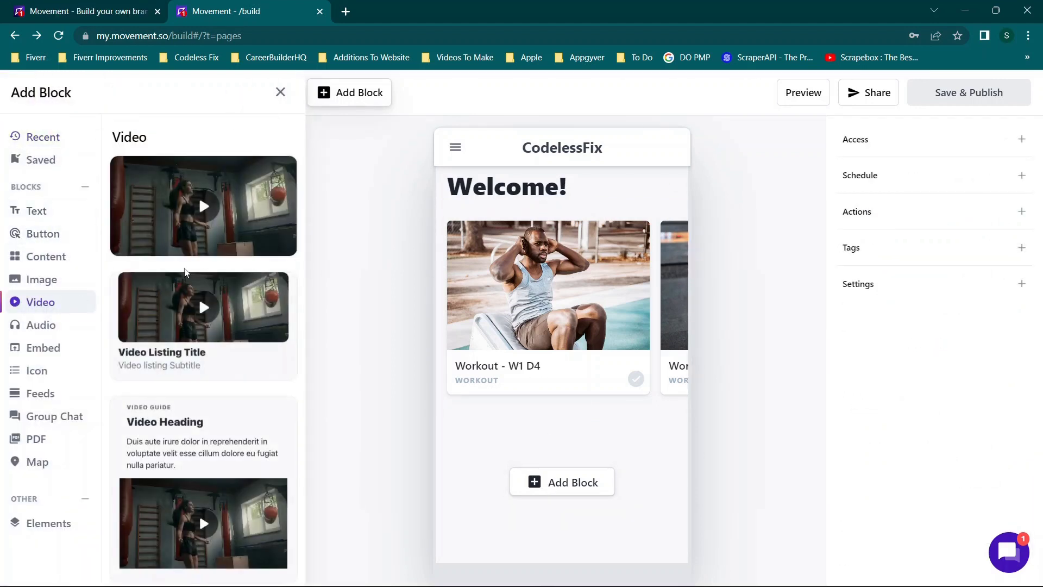
pyautogui.click(201, 217)
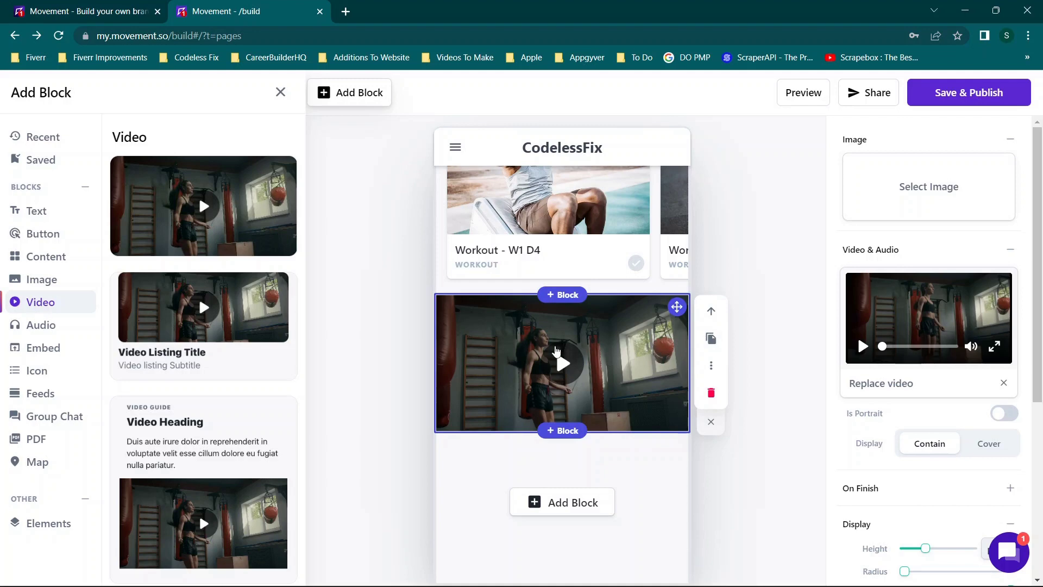
# Set the video block's cover image to the Chocolate Banana Smoothie picture from the media library.
pyautogui.click(906, 202)
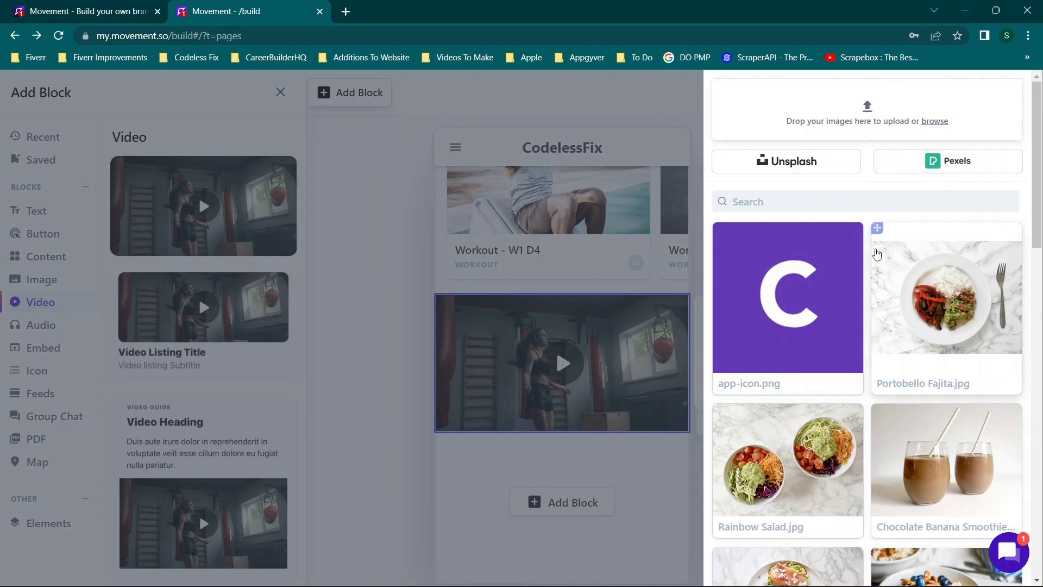
pyautogui.scroll(-8, 877, 253)
pyautogui.scroll(5, 877, 253)
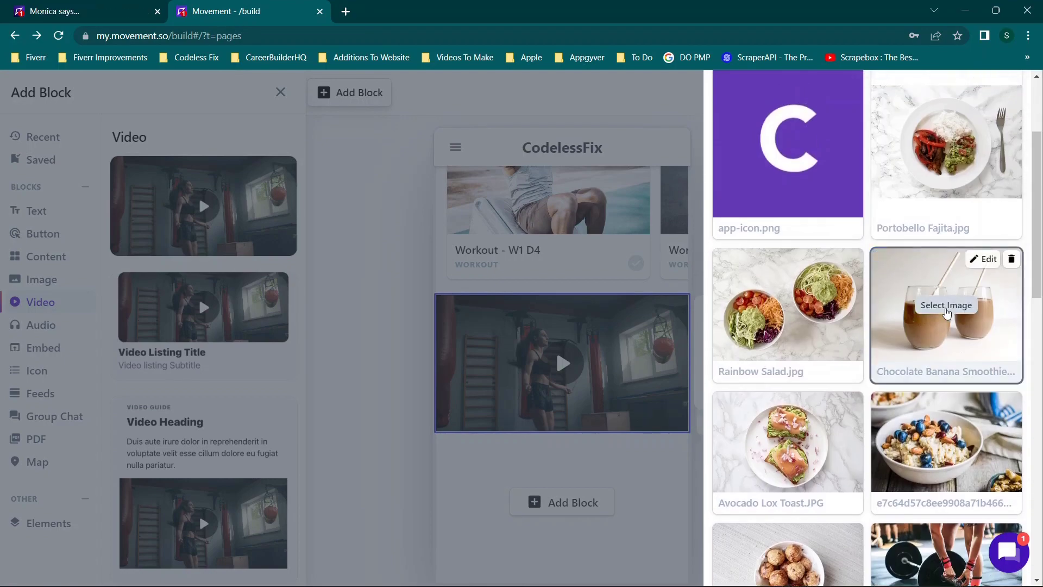
pyautogui.click(946, 305)
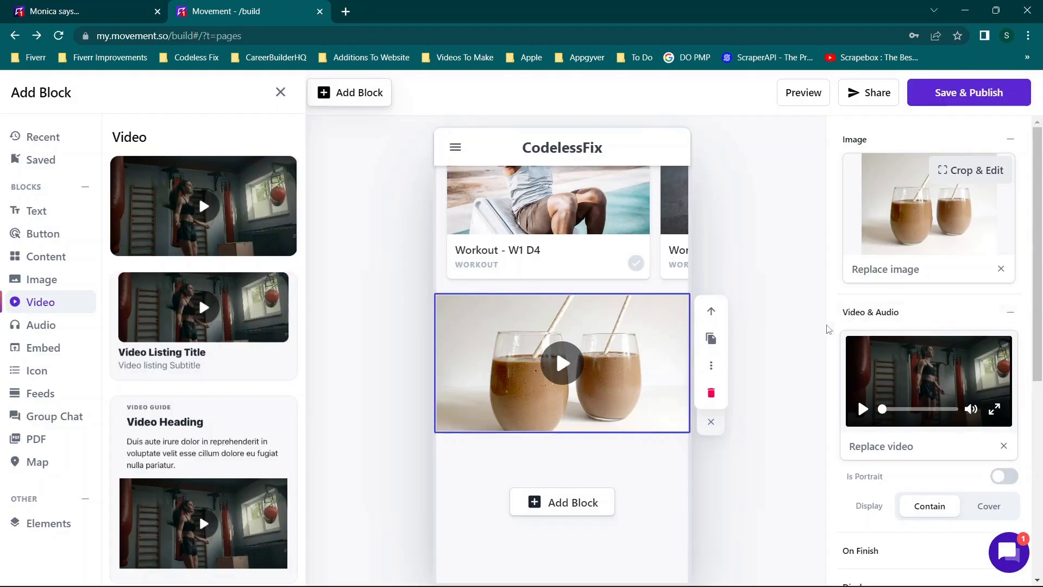
# Choose Skipping-Girl.mp4 as the video block's video and review the upload, YouTube and Vimeo source options.
pyautogui.scroll(-2, 905, 376)
pyautogui.click(891, 375)
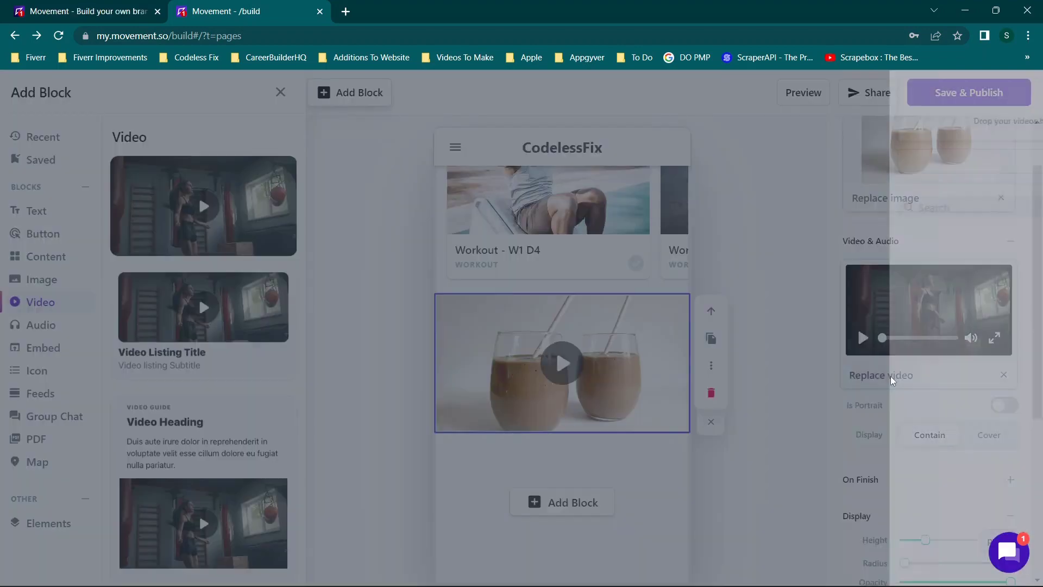
pyautogui.click(957, 166)
pyautogui.scroll(-4, 898, 291)
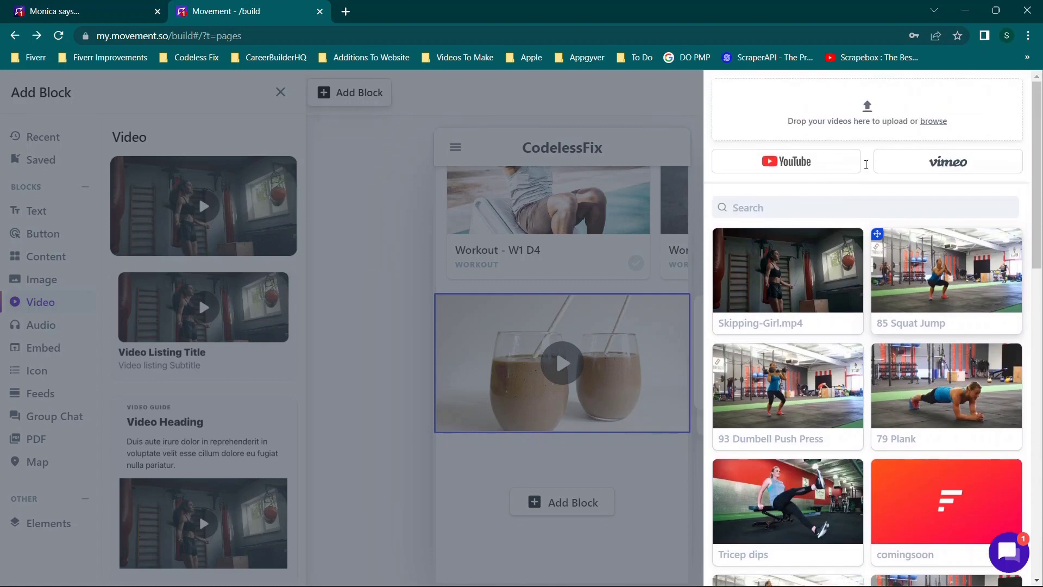
pyautogui.click(788, 270)
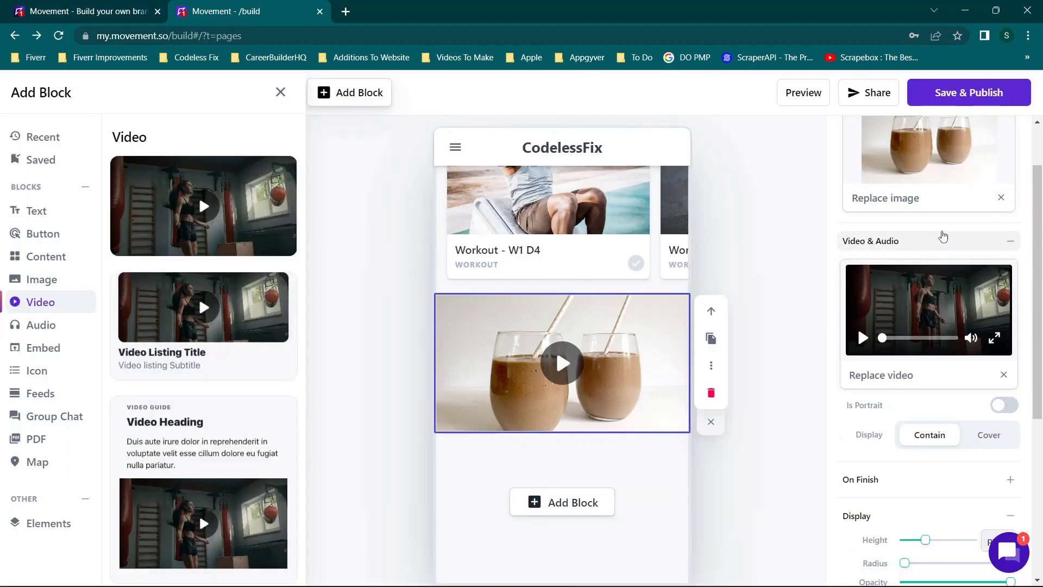
pyautogui.click(868, 374)
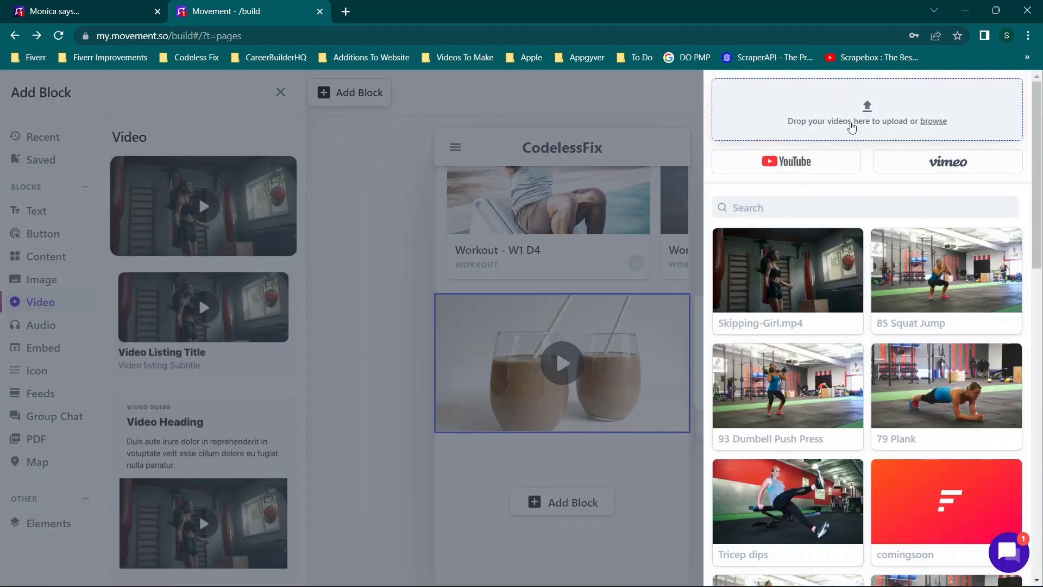
pyautogui.click(572, 238)
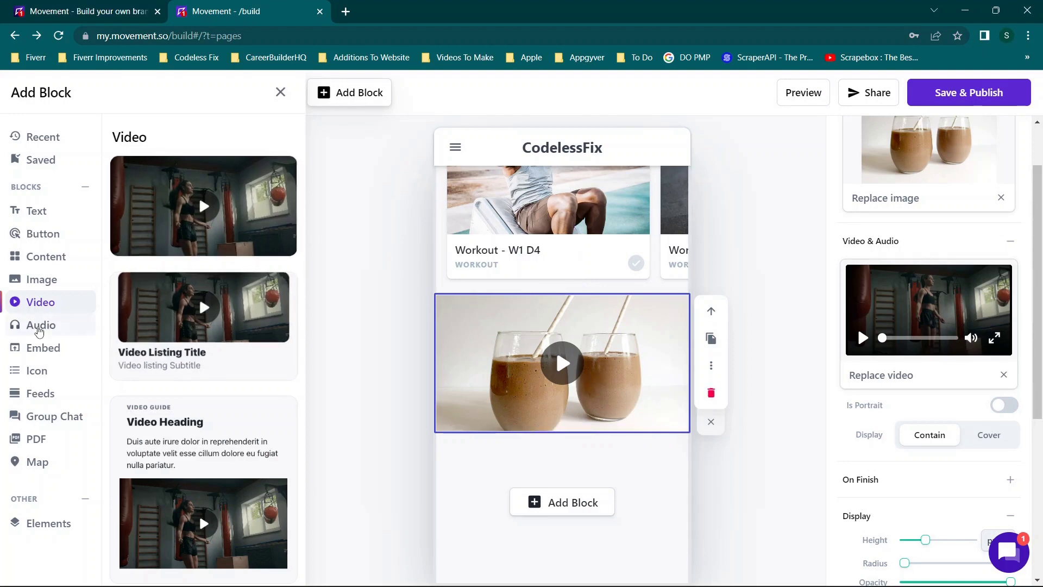
# Add the black audio block with heading and subtitle between the workout cards and the video block, and check its placement.
pyautogui.click(54, 323)
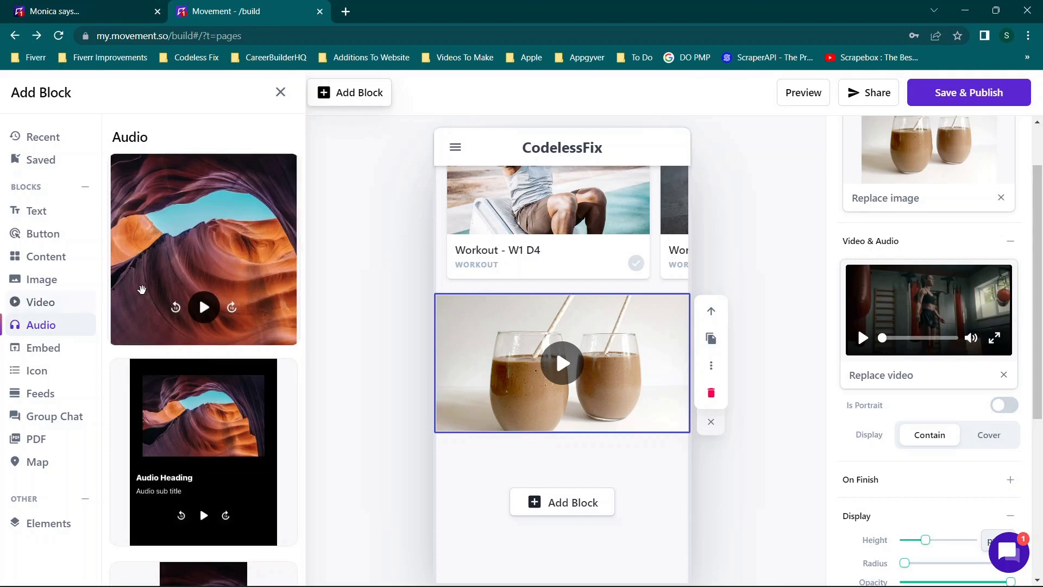
pyautogui.scroll(-4, 140, 296)
pyautogui.click(144, 287)
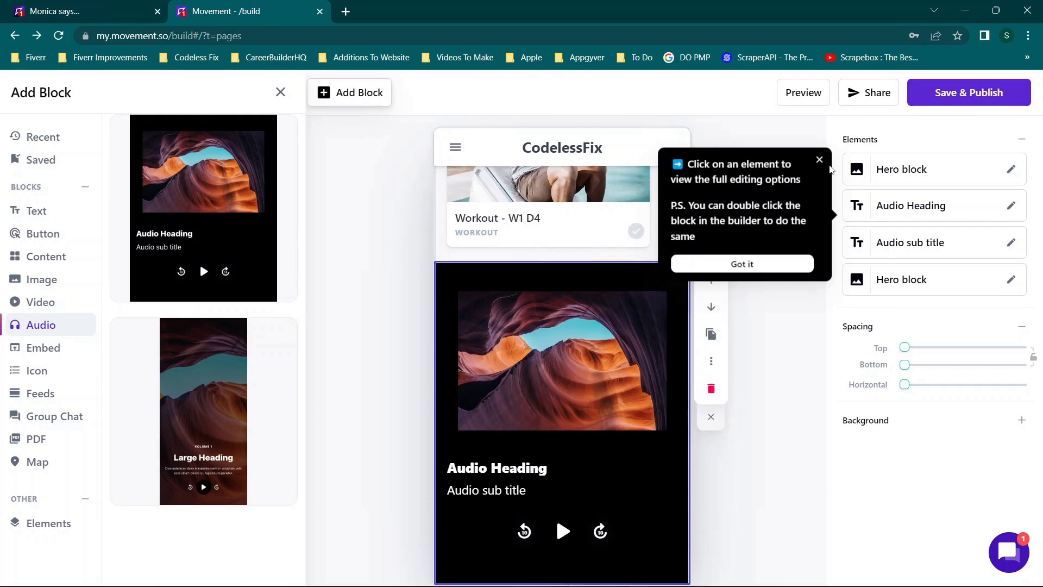
pyautogui.click(818, 162)
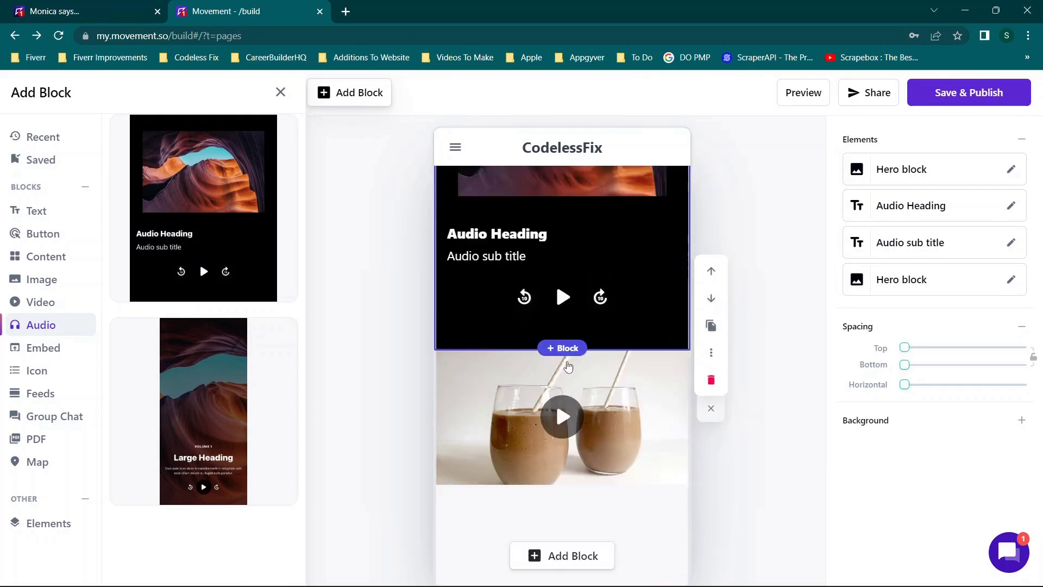
pyautogui.scroll(3, 568, 366)
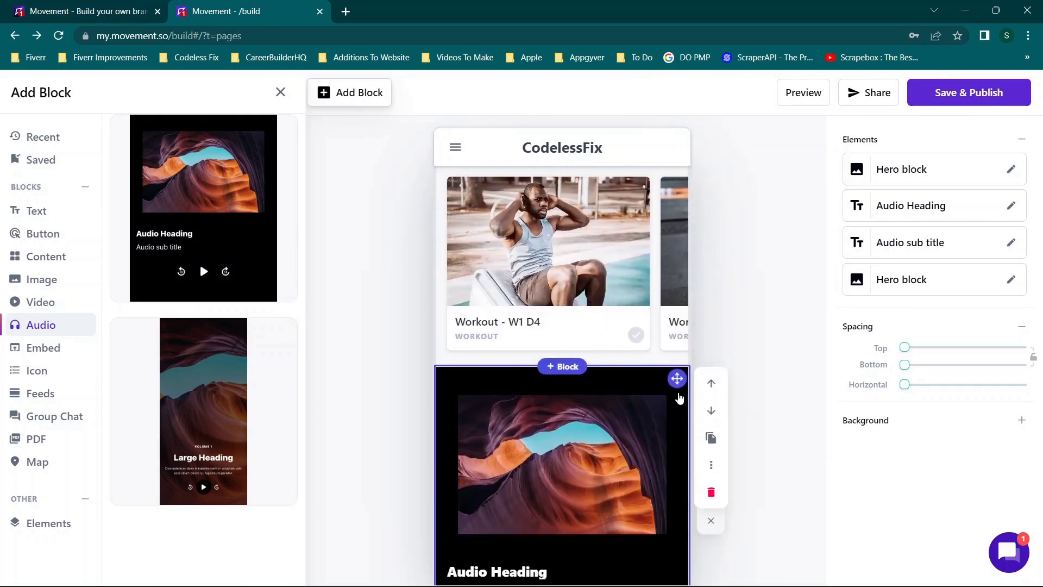
pyautogui.scroll(-9, 679, 392)
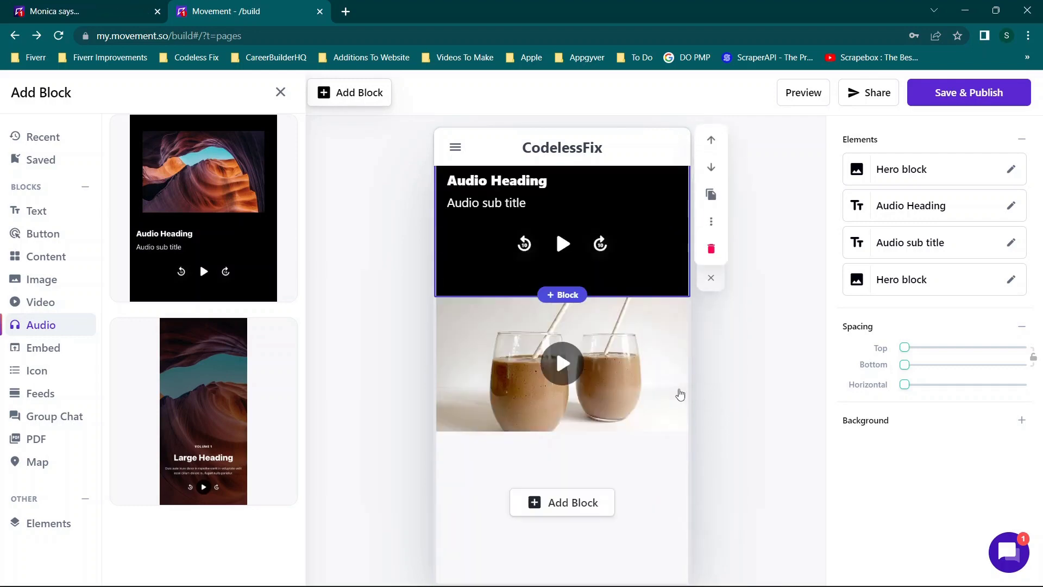
pyautogui.scroll(6, 651, 374)
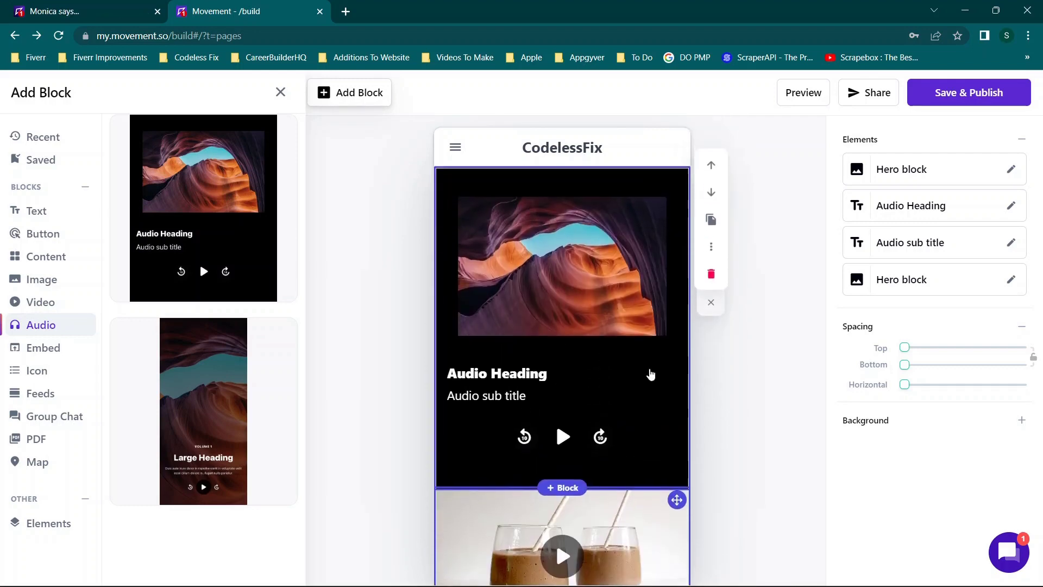
# Move the smoothie video block above the black audio block on the Home page and check the new order.
pyautogui.scroll(-5, 651, 470)
pyautogui.click(619, 411)
pyautogui.click(711, 366)
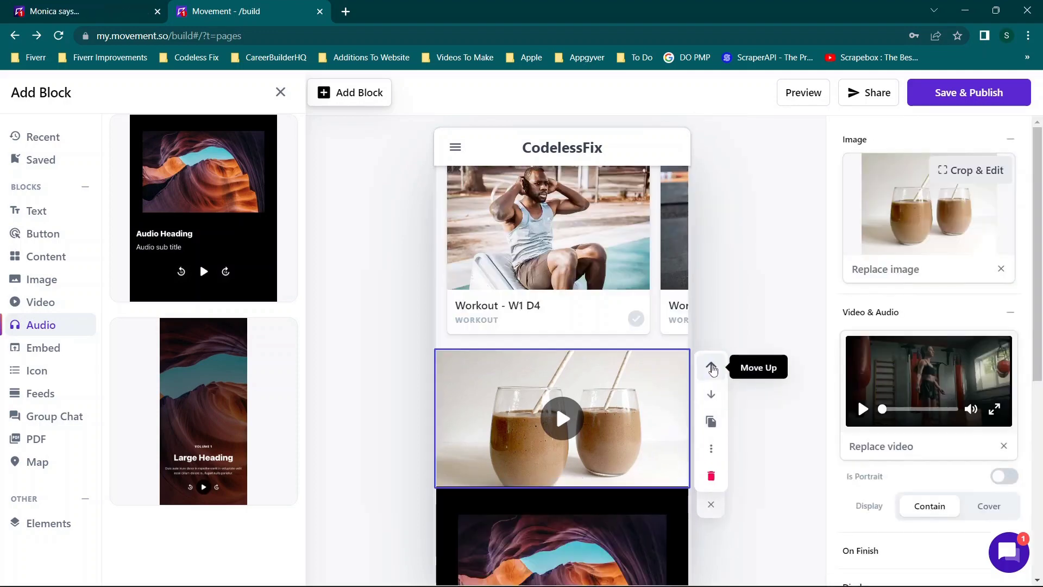
pyautogui.scroll(-4, 583, 256)
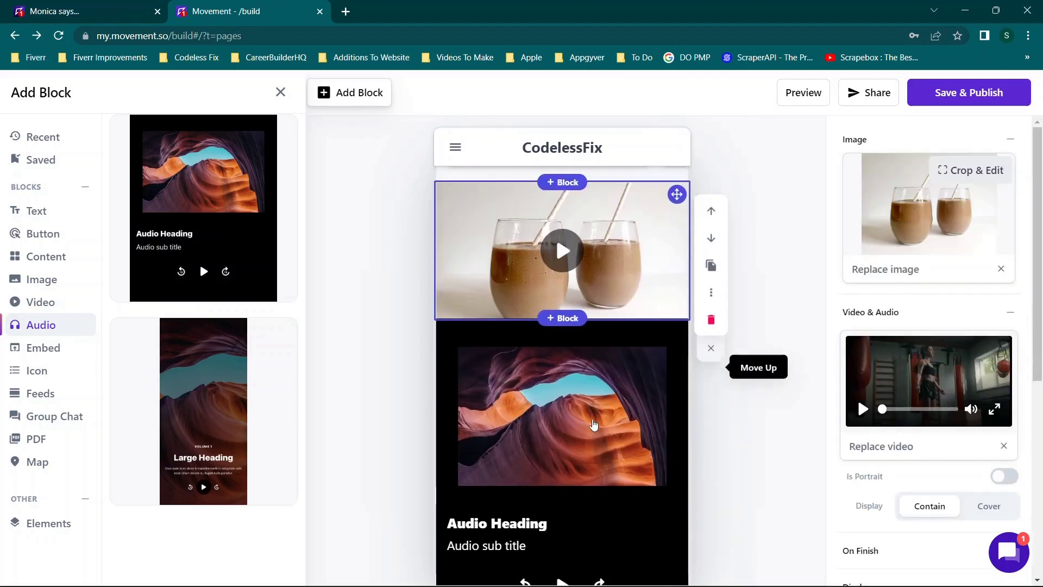
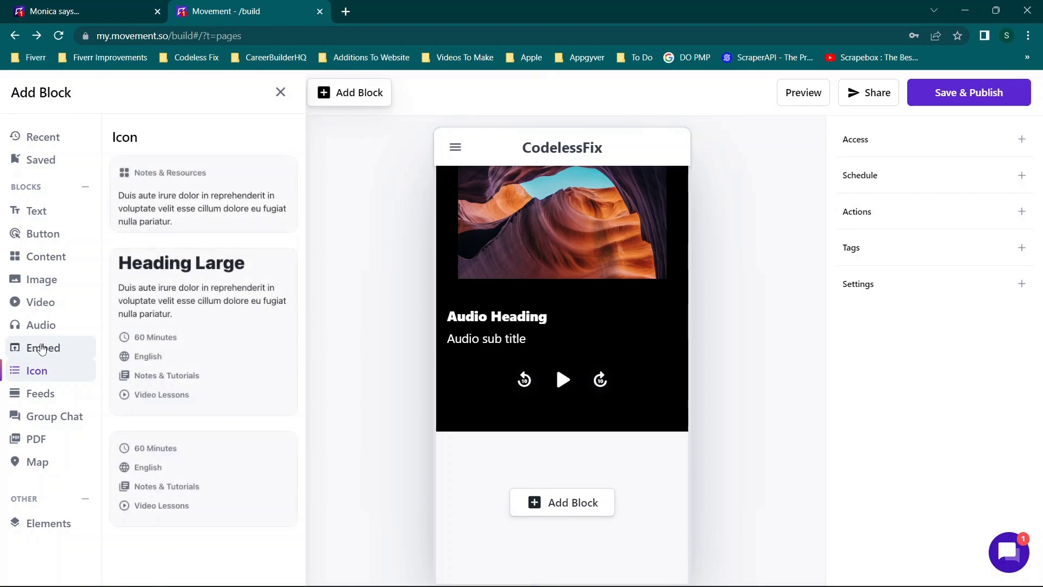
# Add the titled Community Feed block with heading and description below the audio block.
pyautogui.scroll(-1, 167, 320)
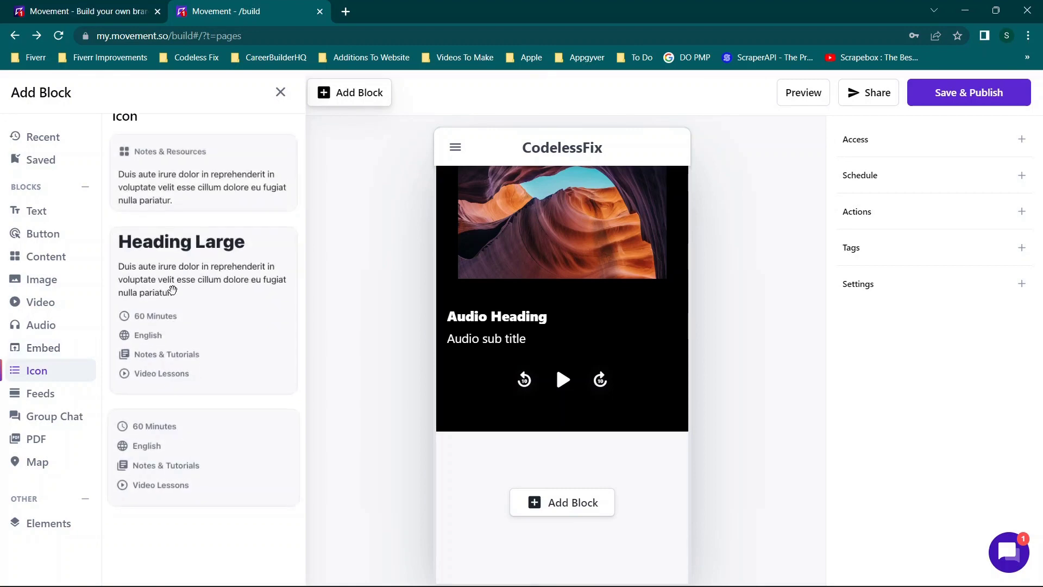
pyautogui.click(29, 401)
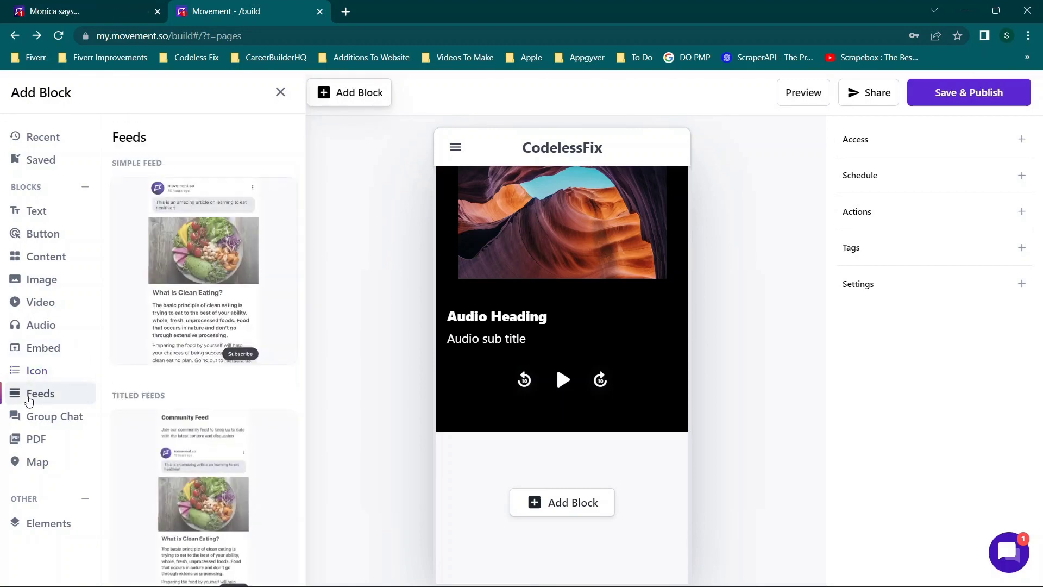
pyautogui.scroll(-5, 171, 262)
pyautogui.click(171, 262)
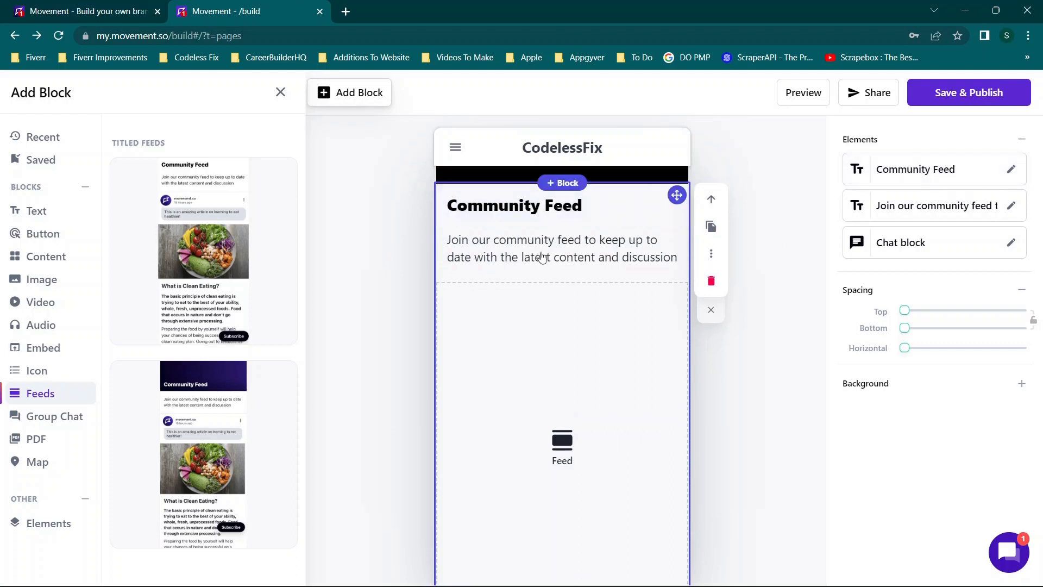
# Review the settings of the feed block's Chat block element and its Community Feed heading.
pyautogui.click(903, 243)
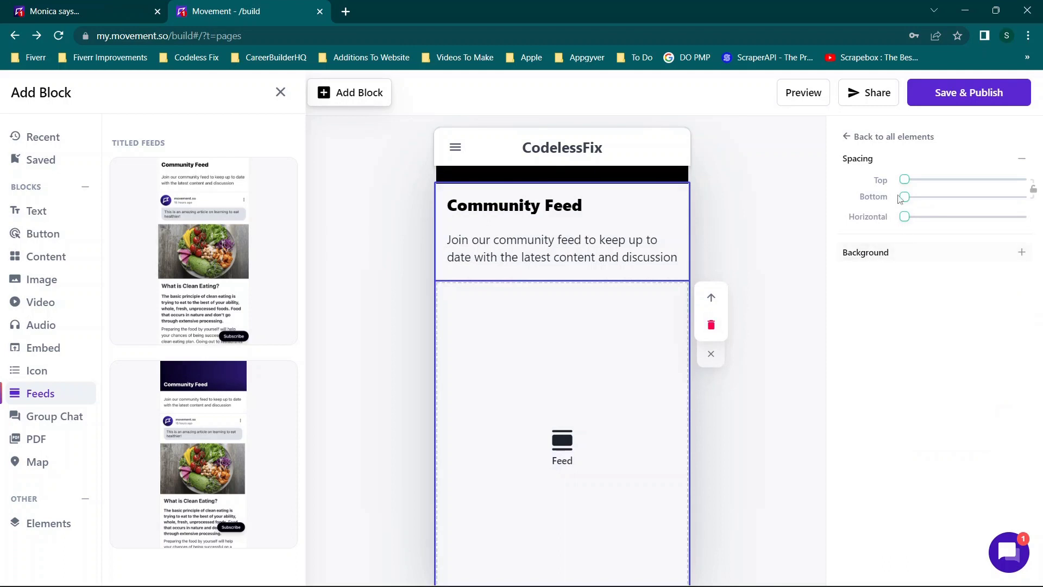
pyautogui.click(861, 138)
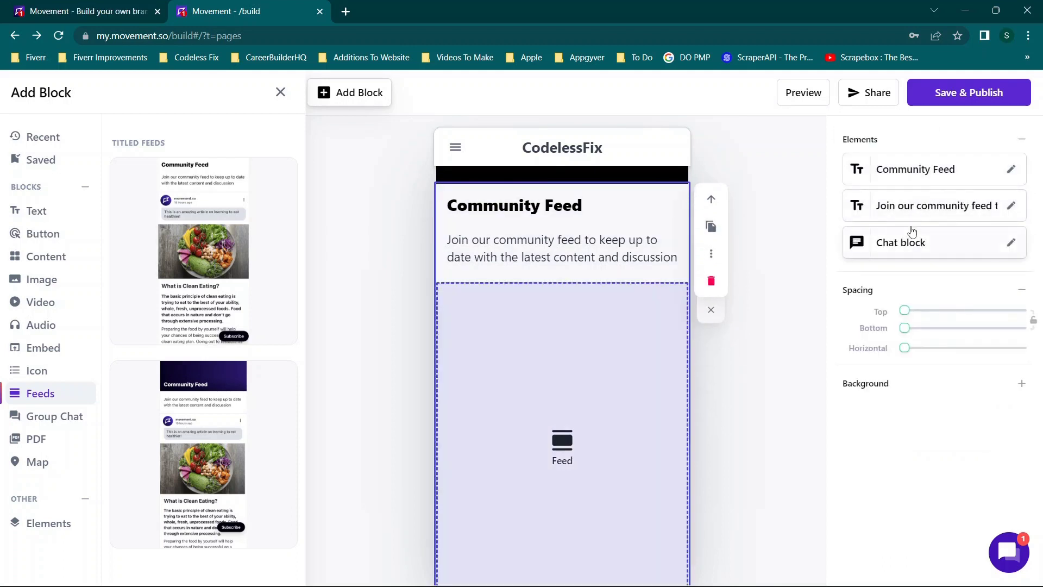
pyautogui.click(940, 183)
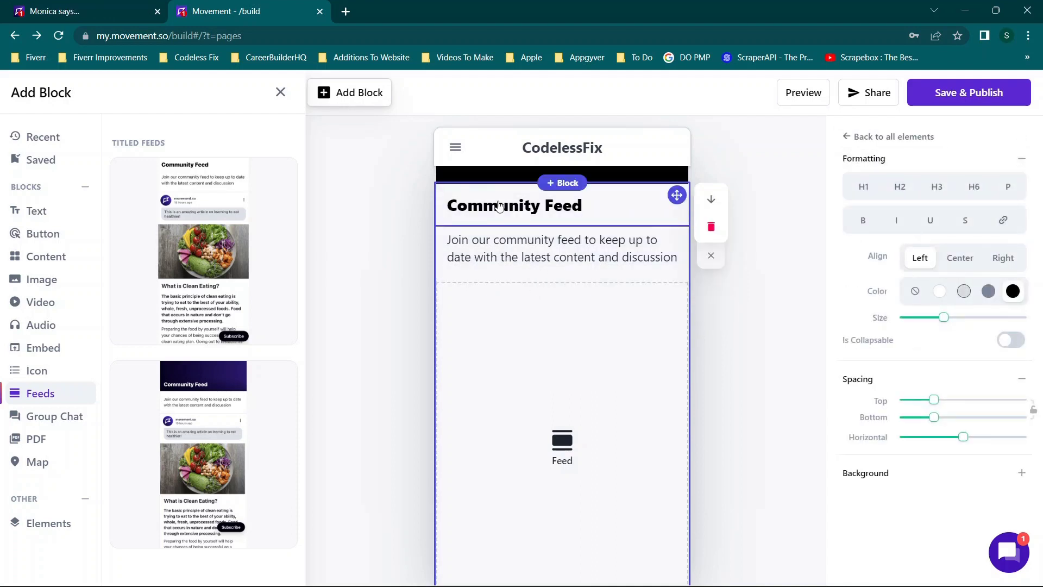
pyautogui.click(861, 136)
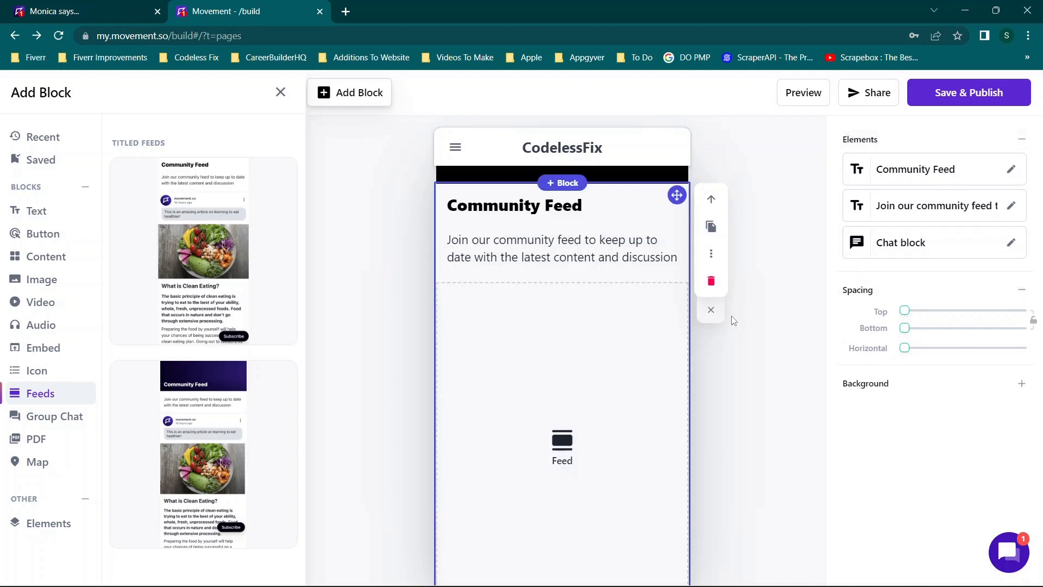
# Ungroup the Community Feed block and check that its description and feed area can be selected separately.
pyautogui.click(711, 256)
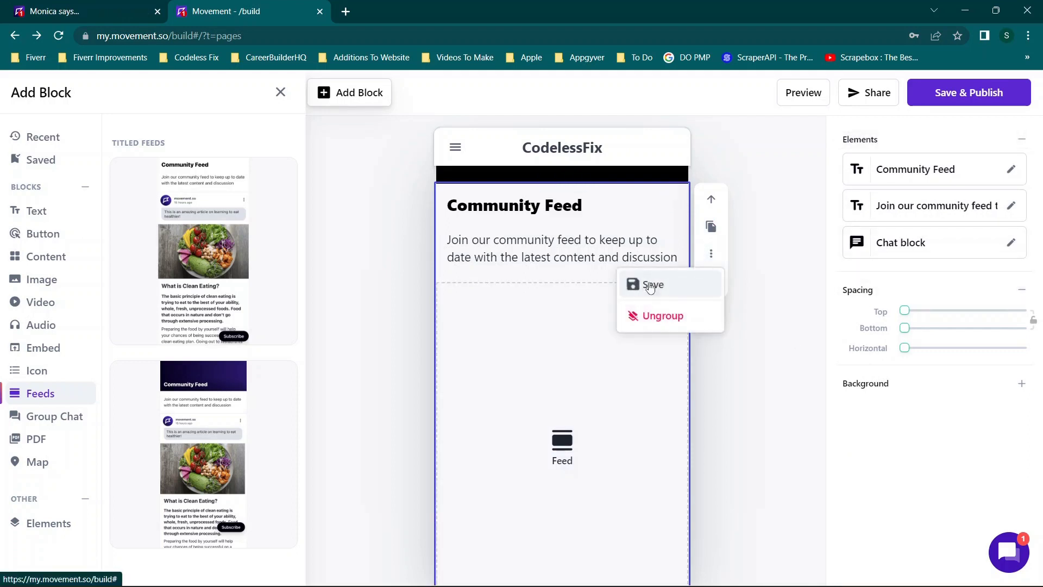
pyautogui.click(712, 253)
pyautogui.click(671, 317)
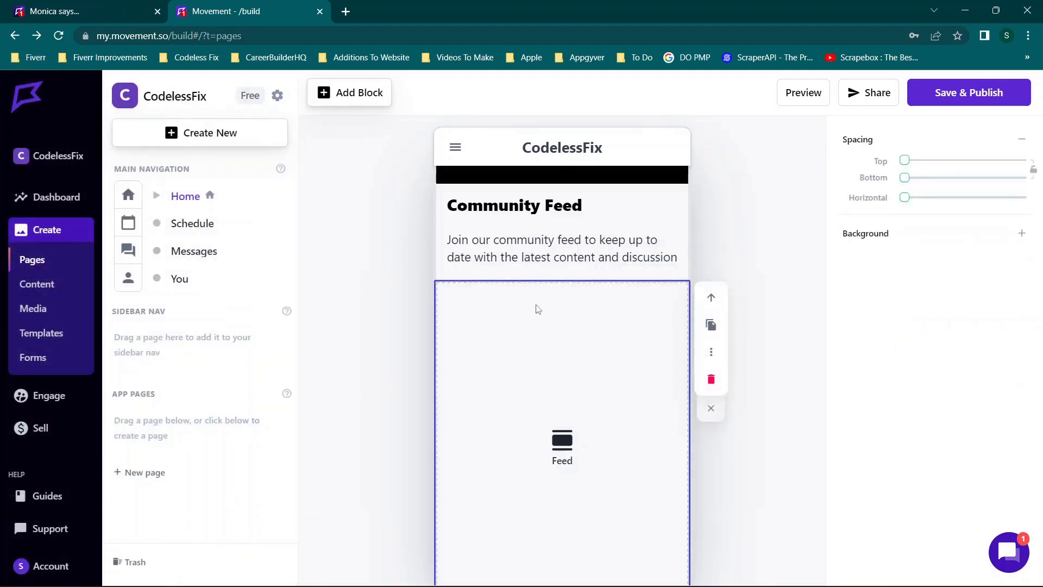
pyautogui.click(494, 302)
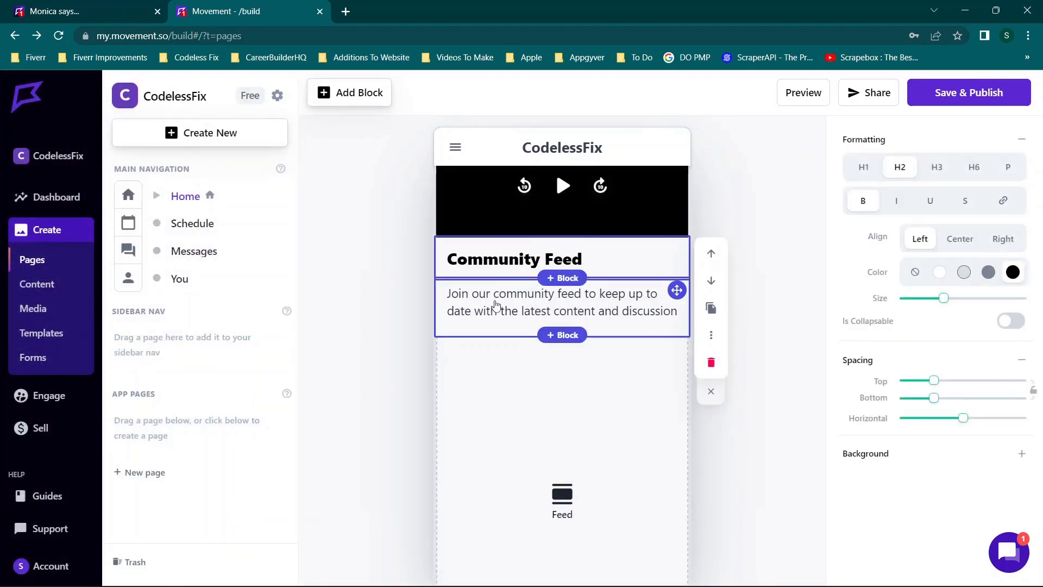
pyautogui.click(523, 378)
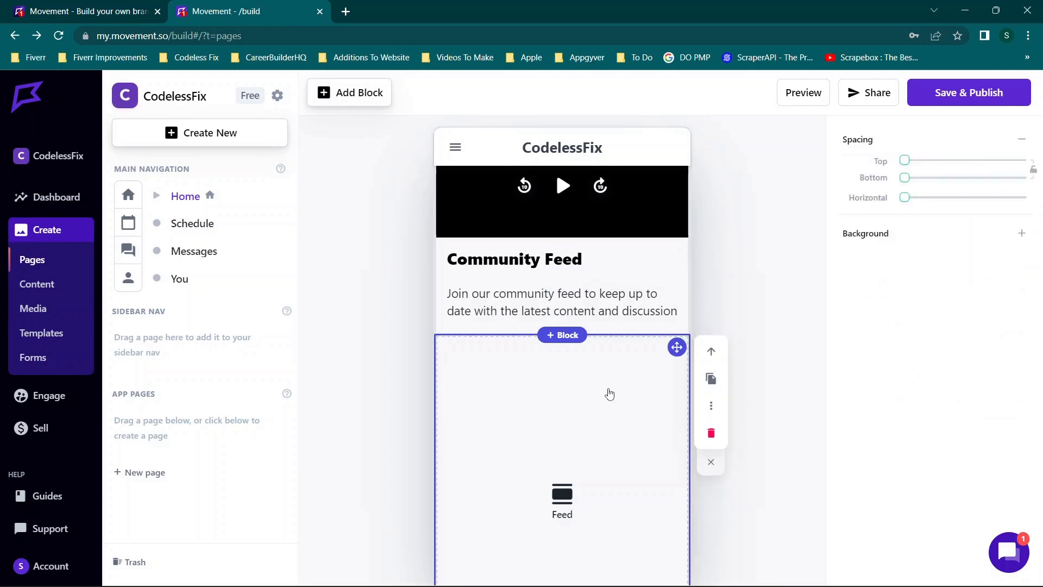
pyautogui.scroll(-4, 580, 423)
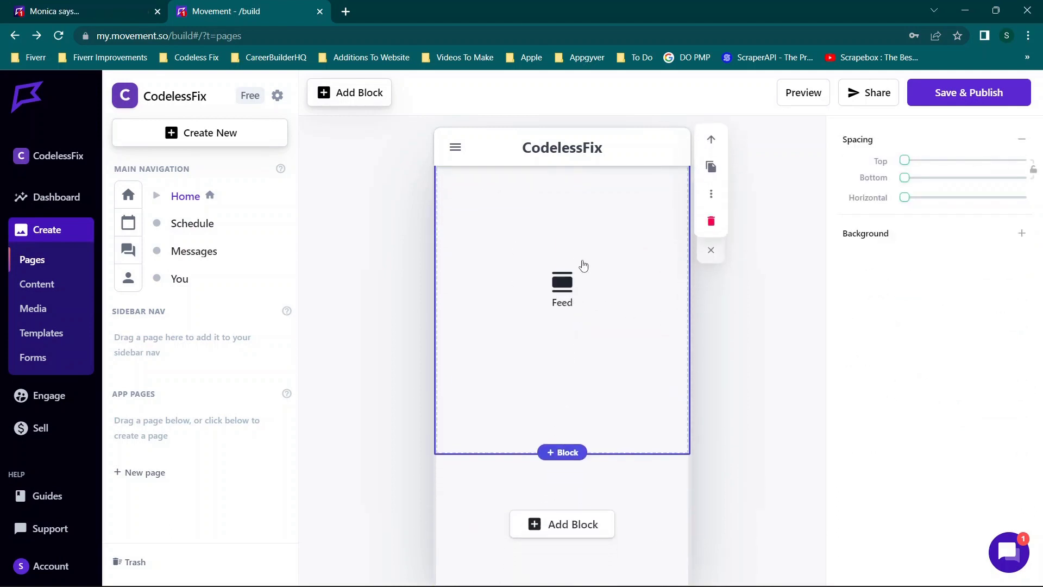
pyautogui.scroll(5, 583, 266)
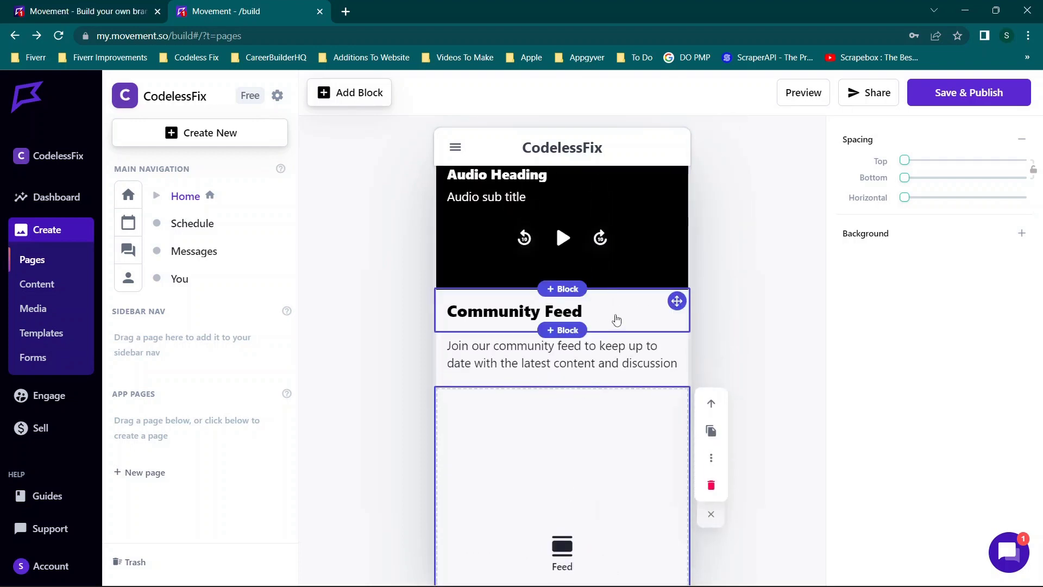
# Delete the ungrouped Community Feed heading, its description text and the feed area from the Home page.
pyautogui.click(616, 319)
pyautogui.click(711, 415)
pyautogui.click(647, 324)
pyautogui.click(711, 414)
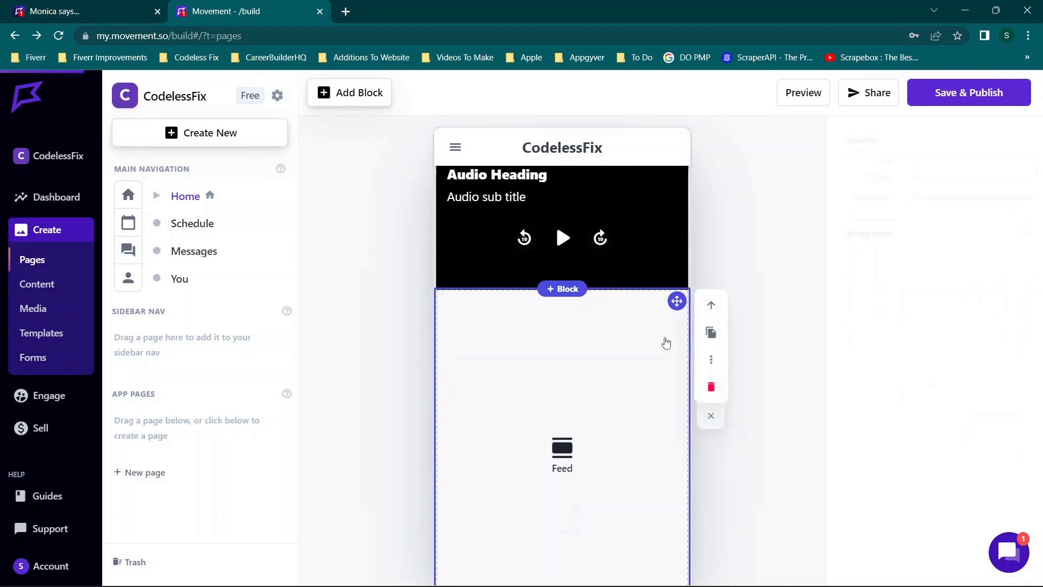
pyautogui.click(711, 387)
# Try to add the Simple Group Chat block, and cancel leaving the page for the Pro upgrade.
pyautogui.click(561, 502)
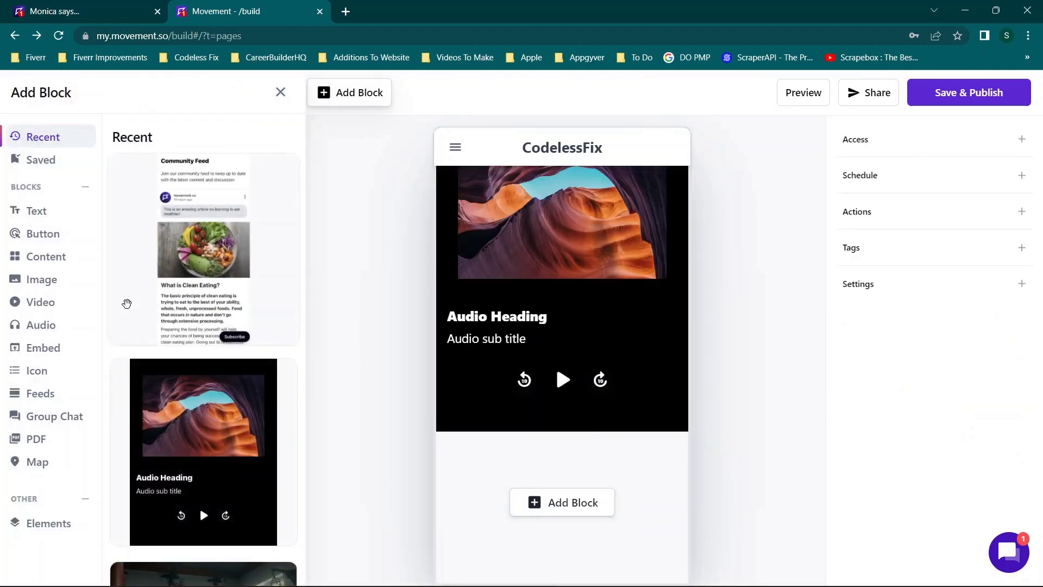
pyautogui.click(43, 401)
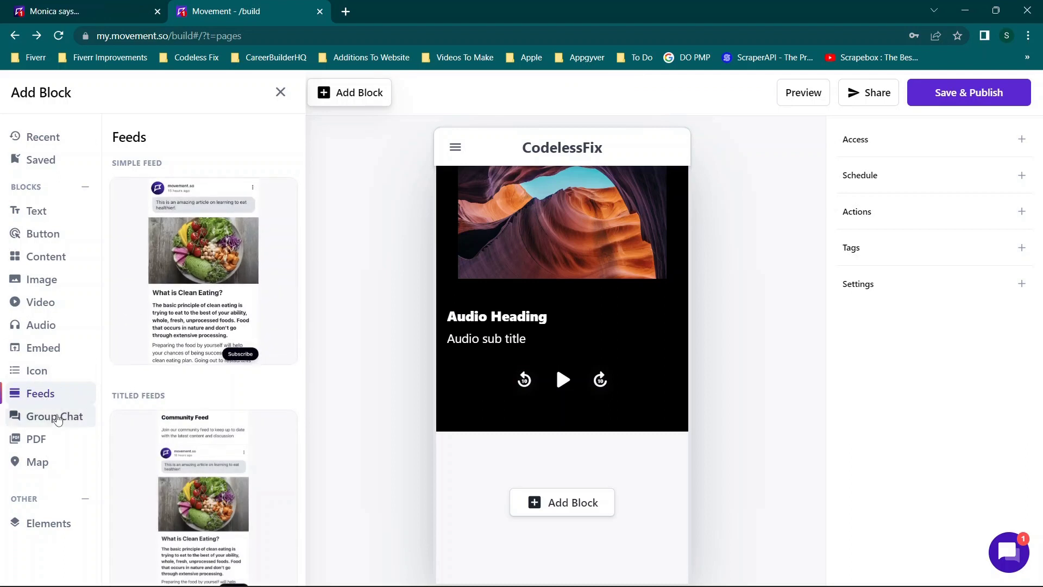
pyautogui.click(58, 419)
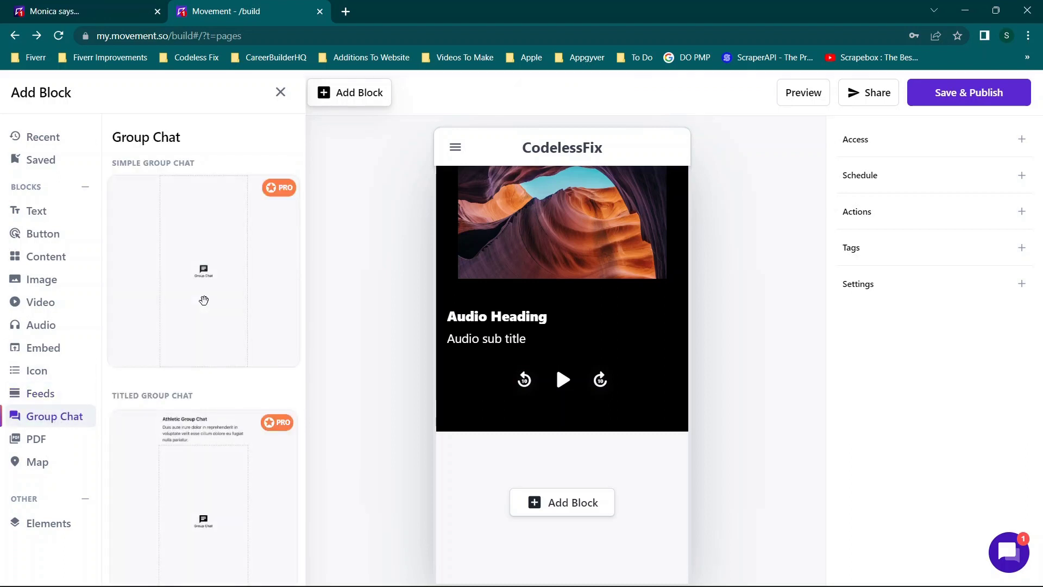
pyautogui.scroll(-5, 213, 292)
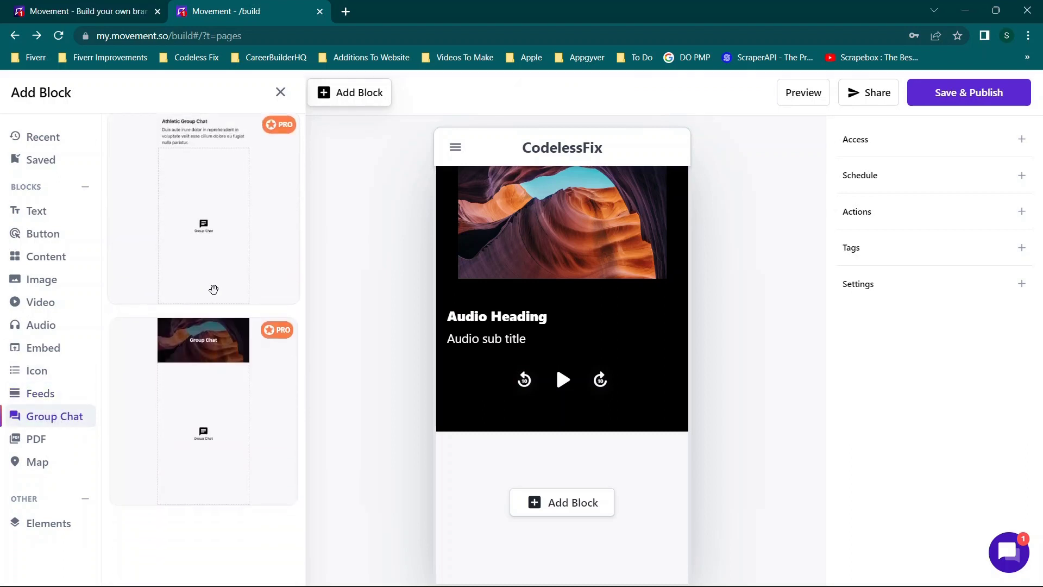
pyautogui.scroll(5, 240, 301)
pyautogui.click(208, 244)
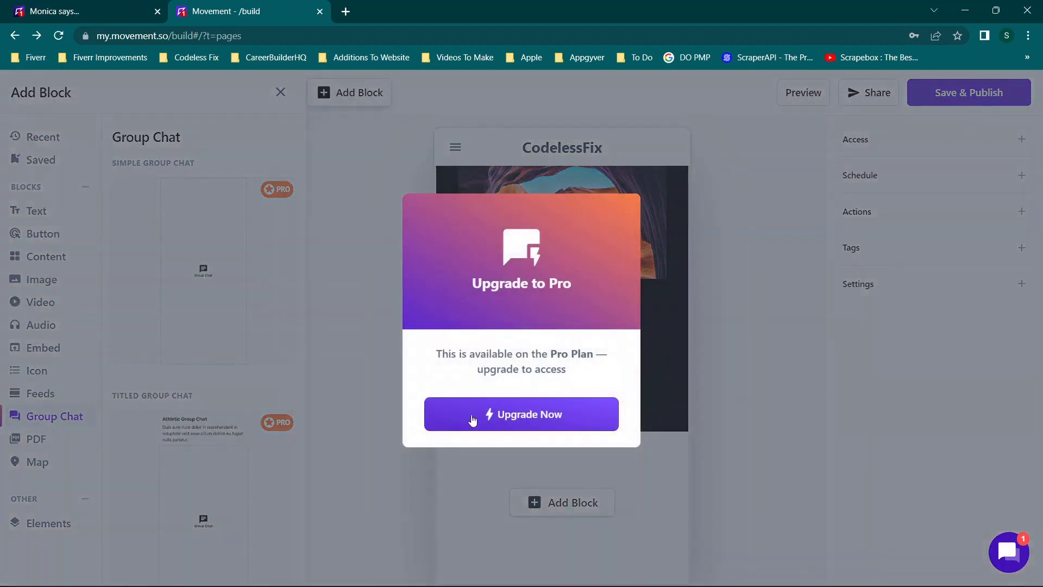
pyautogui.click(472, 419)
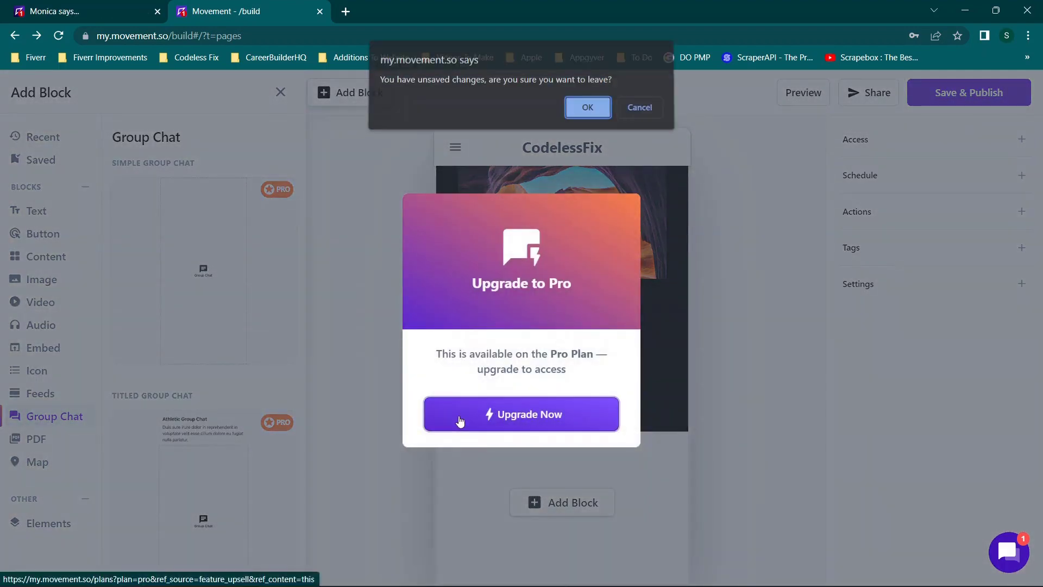
pyautogui.click(637, 110)
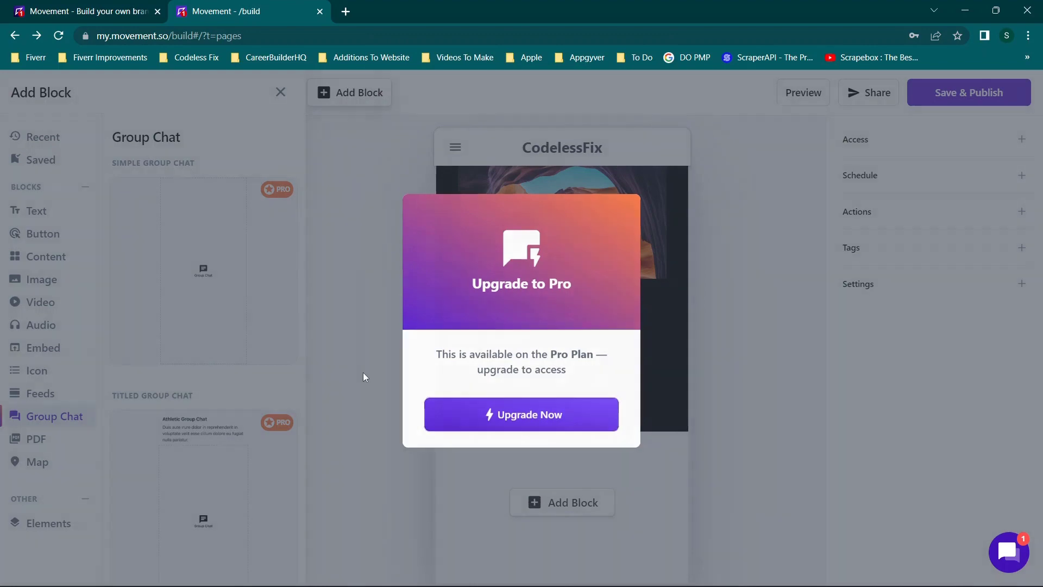
pyautogui.click(363, 374)
# Add the simple PDF Download block below the audio block and open its attachment settings.
pyautogui.click(36, 441)
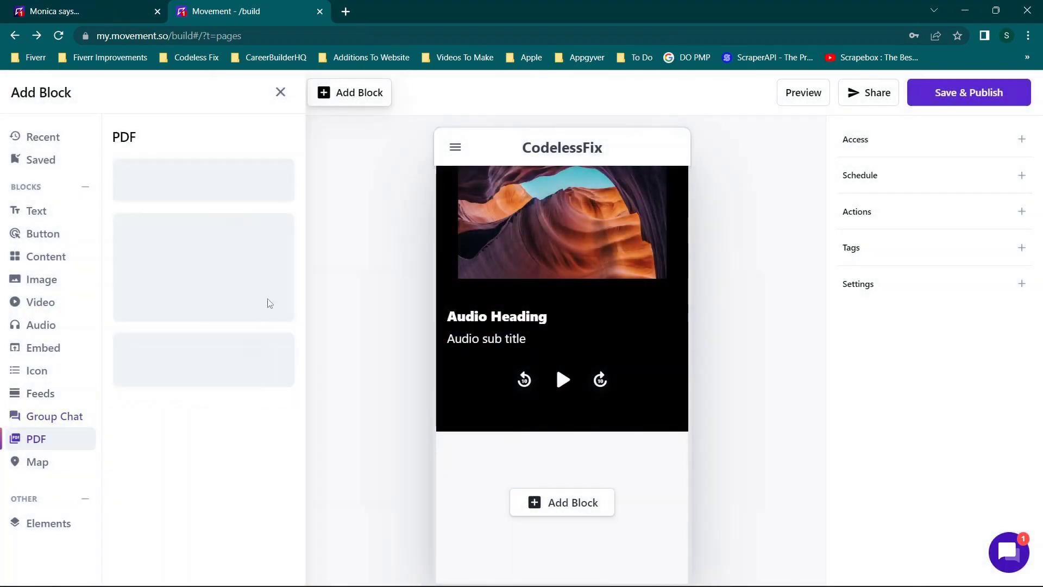
pyautogui.scroll(-1, 205, 294)
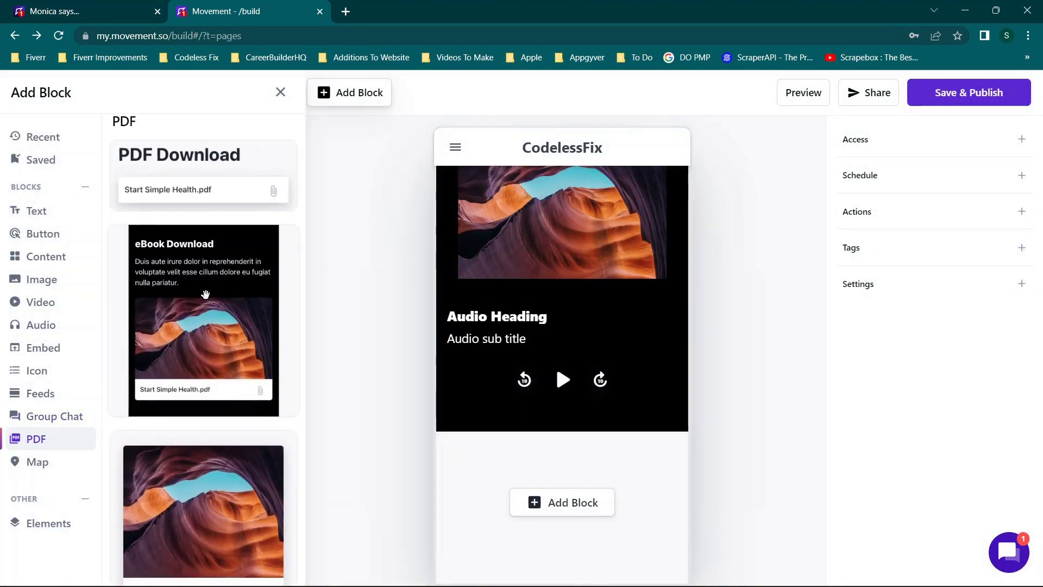
pyautogui.click(177, 156)
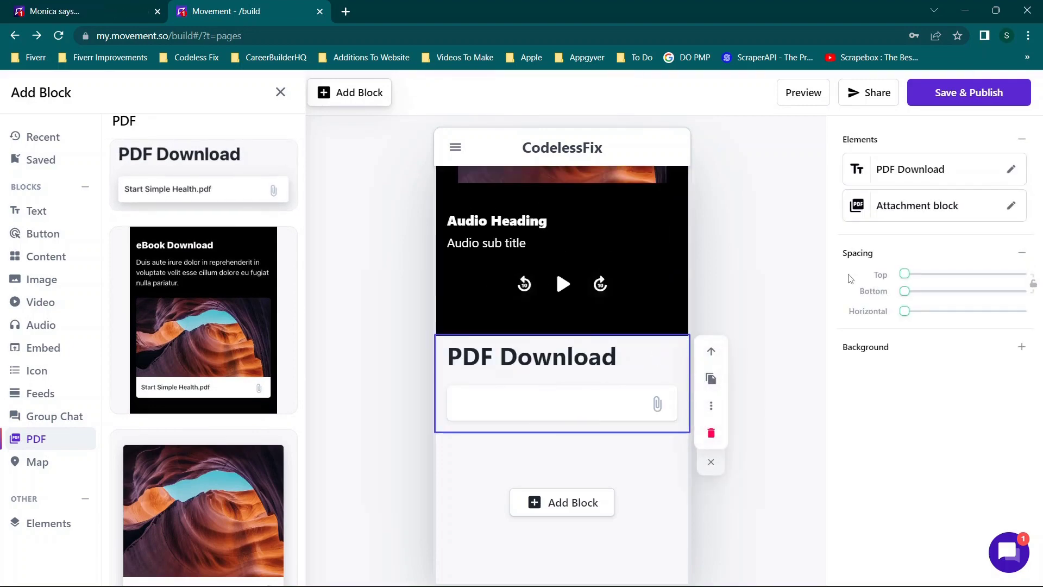
pyautogui.click(888, 213)
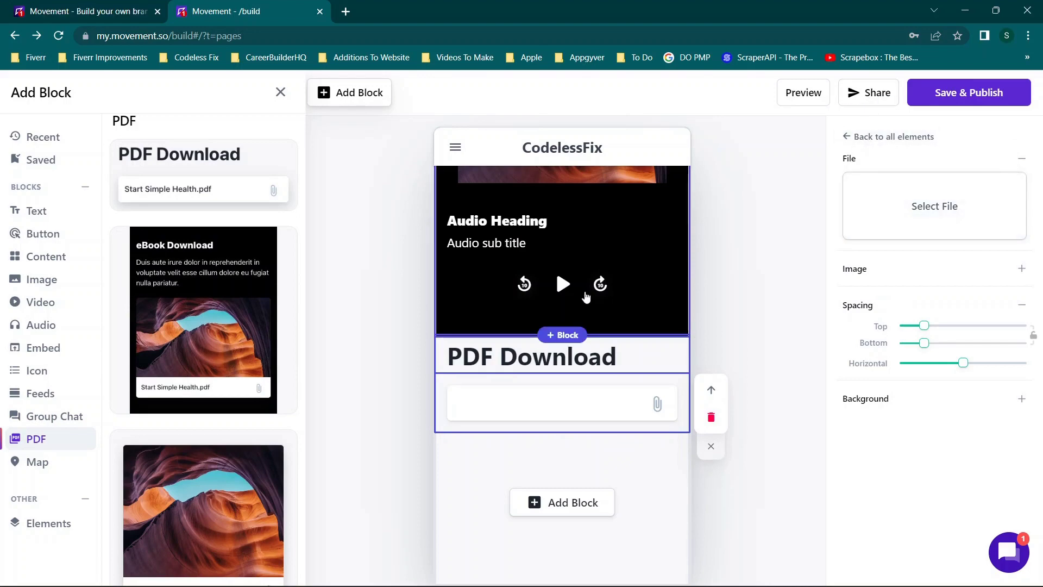
# Add the black eBook Download block below the audio block and delete the simple PDF Download block.
pyautogui.scroll(-2, 173, 349)
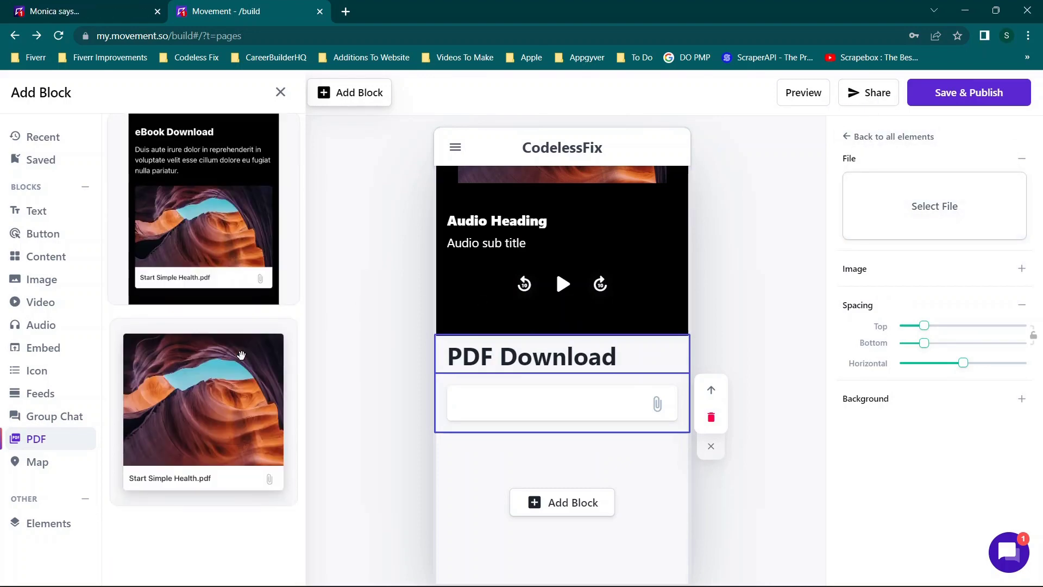
pyautogui.scroll(3, 214, 308)
pyautogui.click(214, 308)
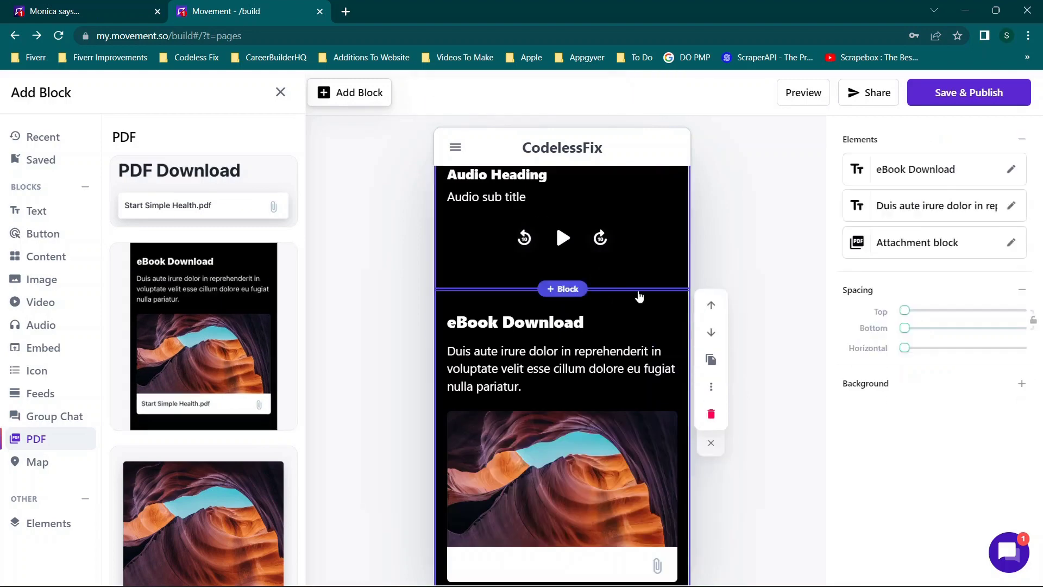
pyautogui.scroll(3, 625, 296)
pyautogui.scroll(-5, 600, 360)
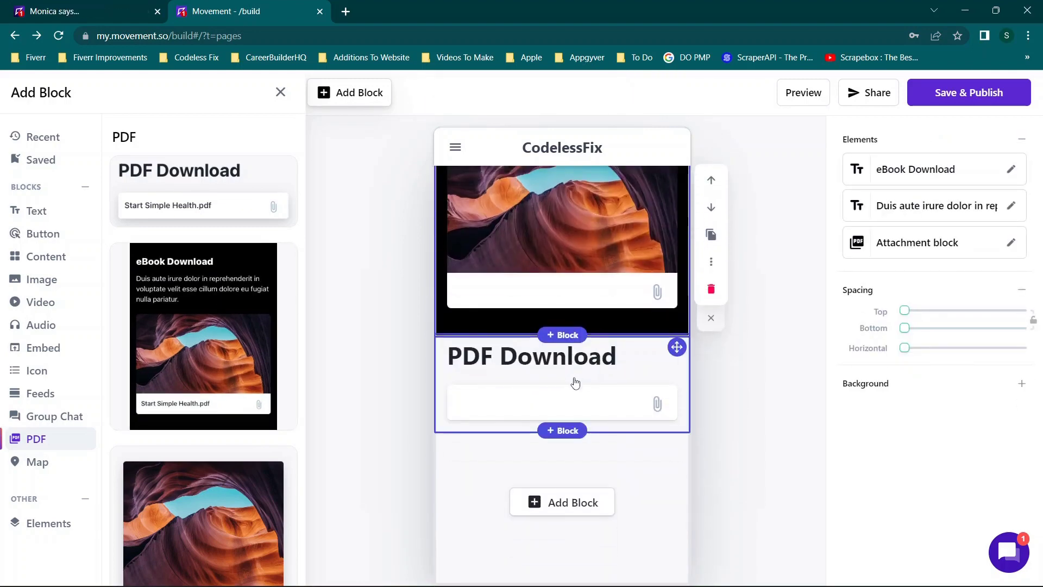
pyautogui.click(638, 359)
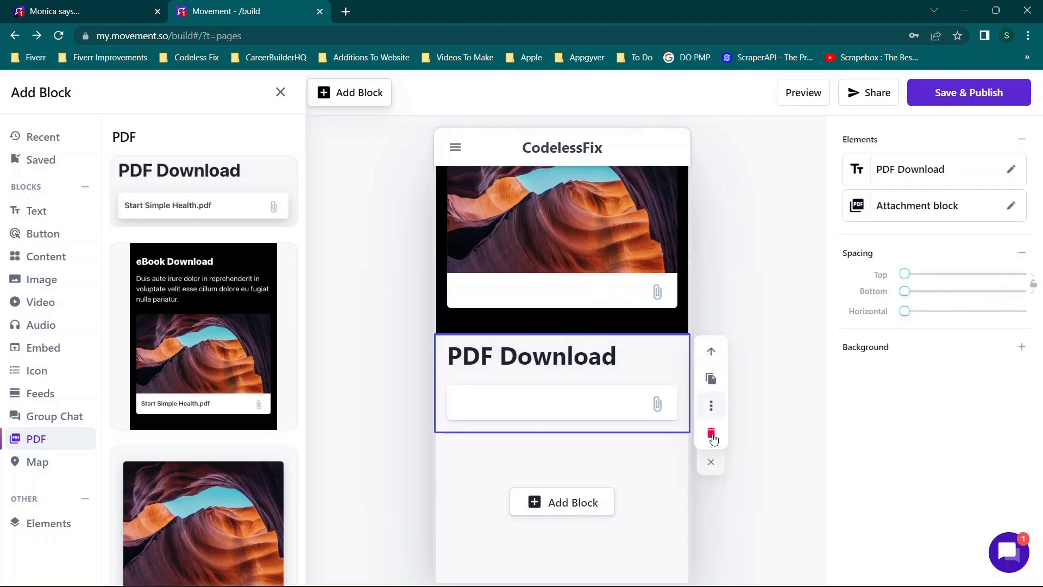
pyautogui.click(711, 436)
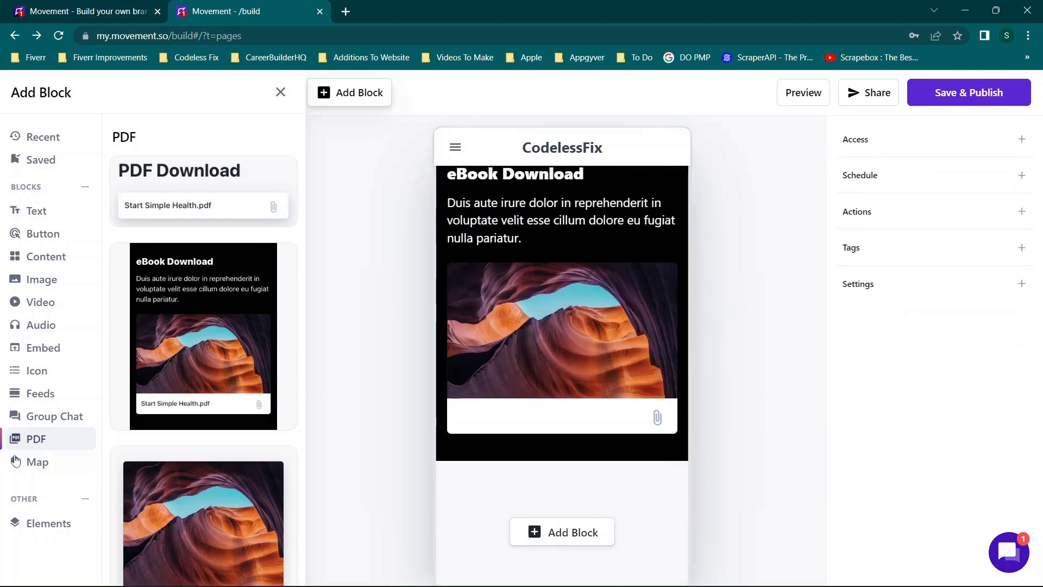
# Examine the Map block layout and the list of individual elements that can be added to the page.
pyautogui.click(33, 461)
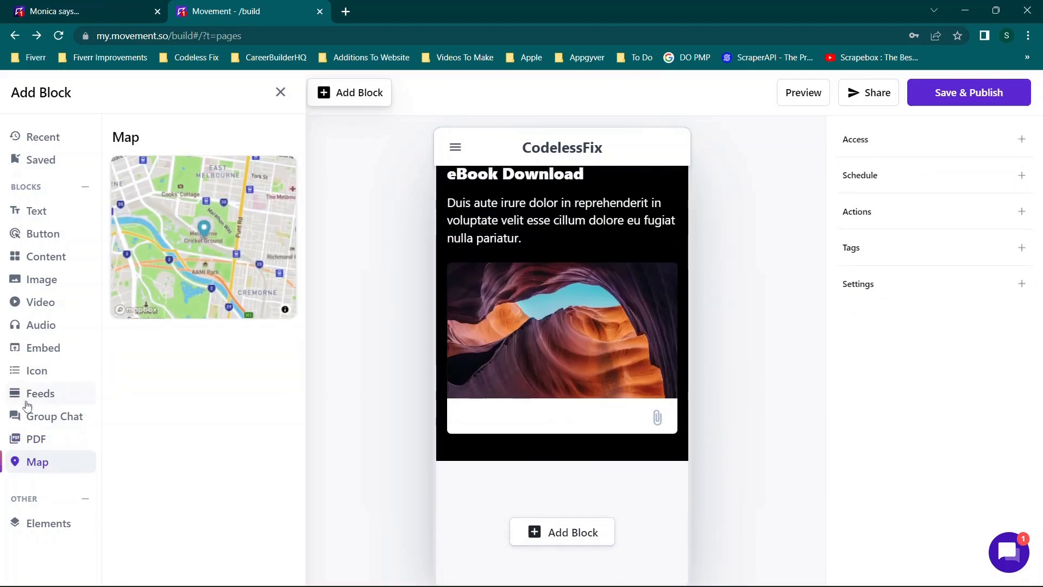
pyautogui.click(22, 527)
pyautogui.scroll(-4, 239, 266)
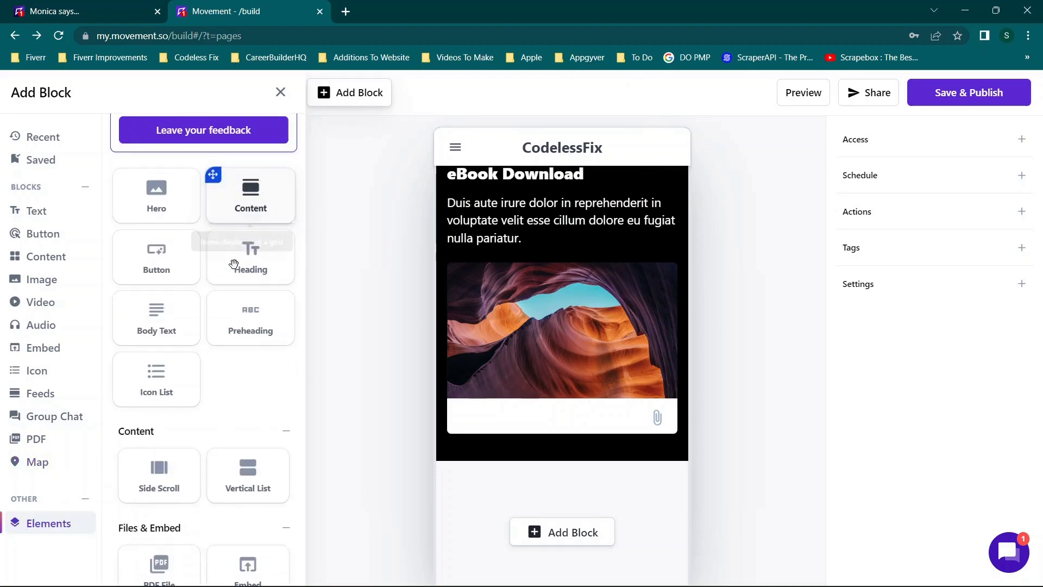
# Close the block library, then save and publish the rebuilt Home page.
pyautogui.scroll(-3, 236, 270)
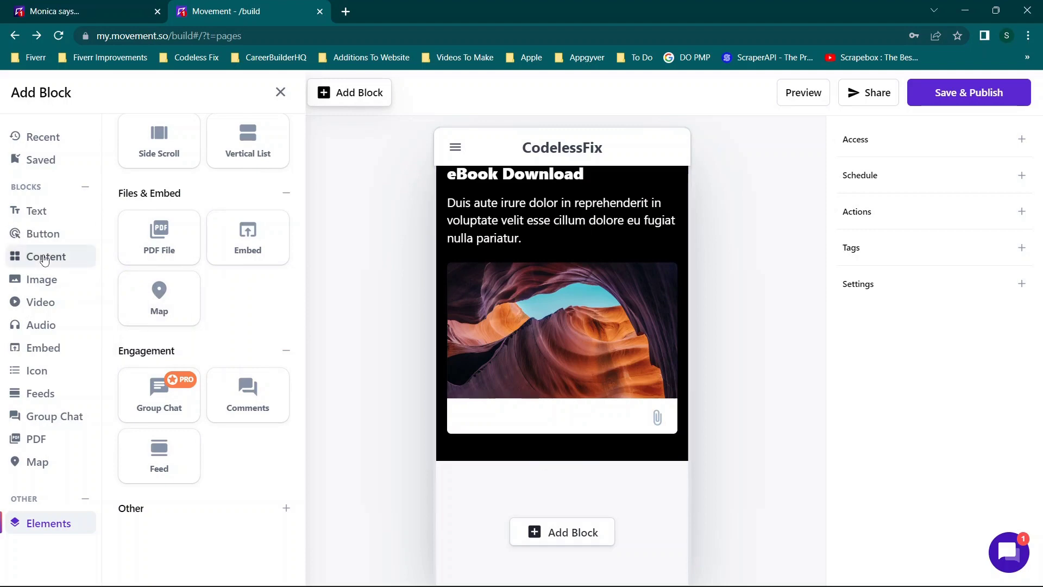
pyautogui.scroll(10, 560, 244)
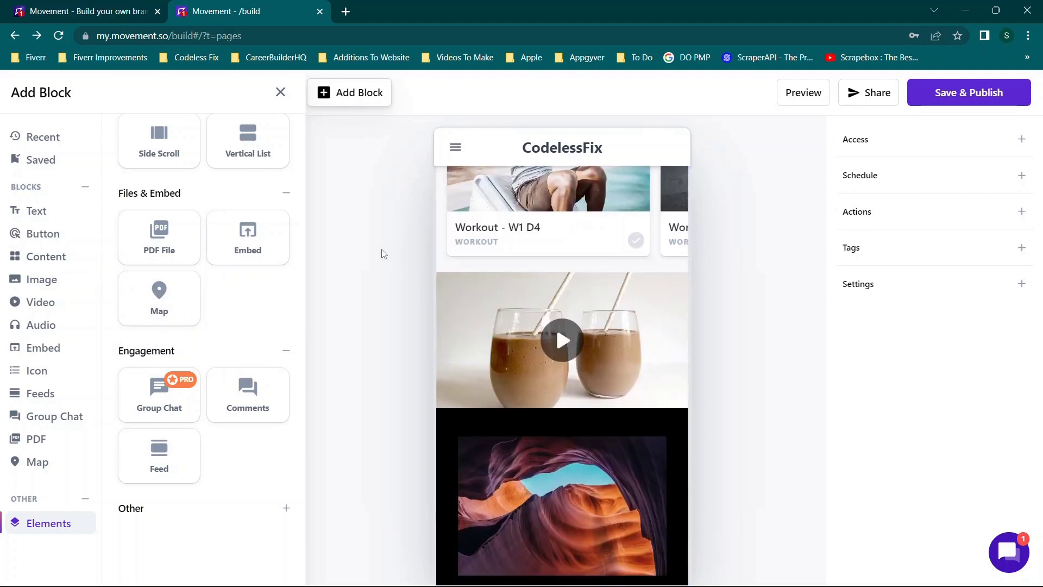
pyautogui.click(535, 231)
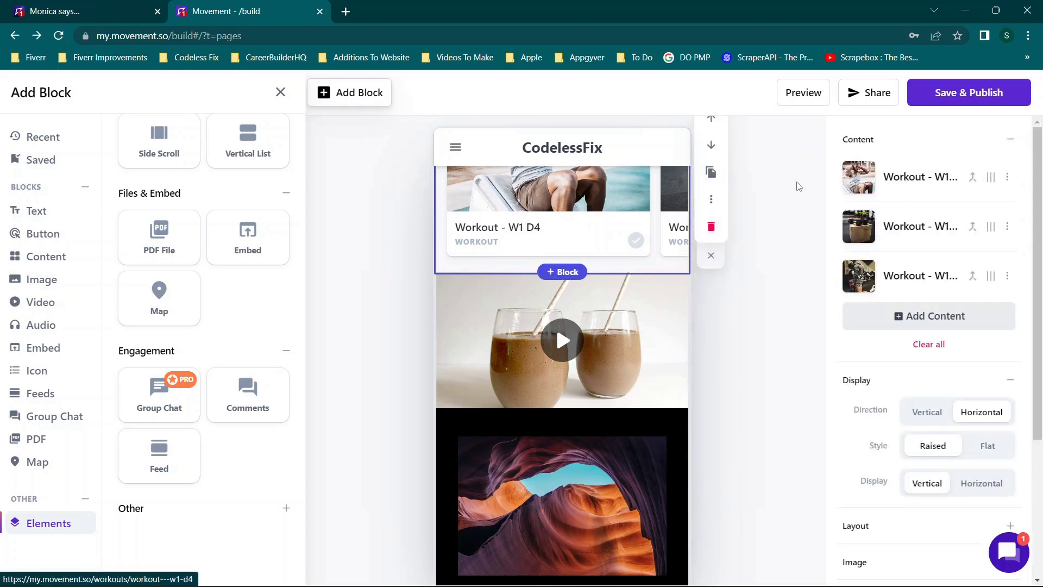
pyautogui.click(280, 93)
pyautogui.click(944, 99)
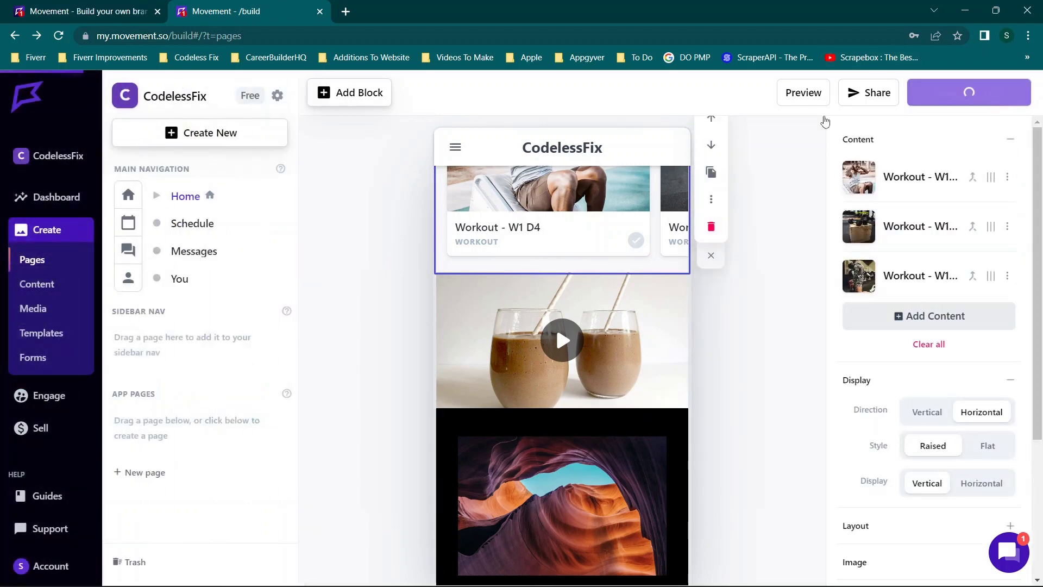
# Preview the published Home page and check its workout, video, audio and eBook Download blocks.
pyautogui.click(794, 94)
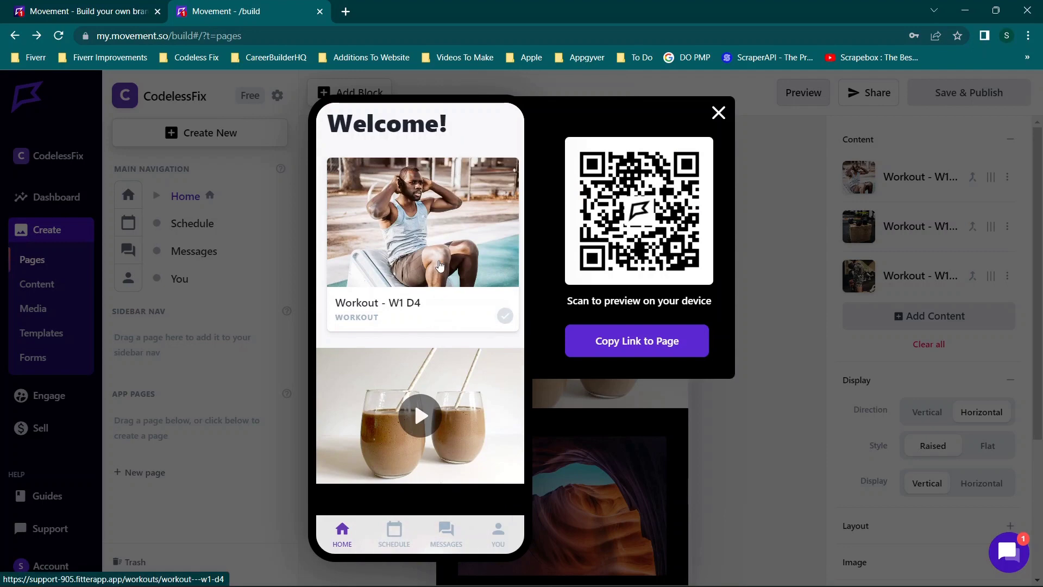
pyautogui.scroll(-5, 440, 266)
pyautogui.scroll(3, 420, 287)
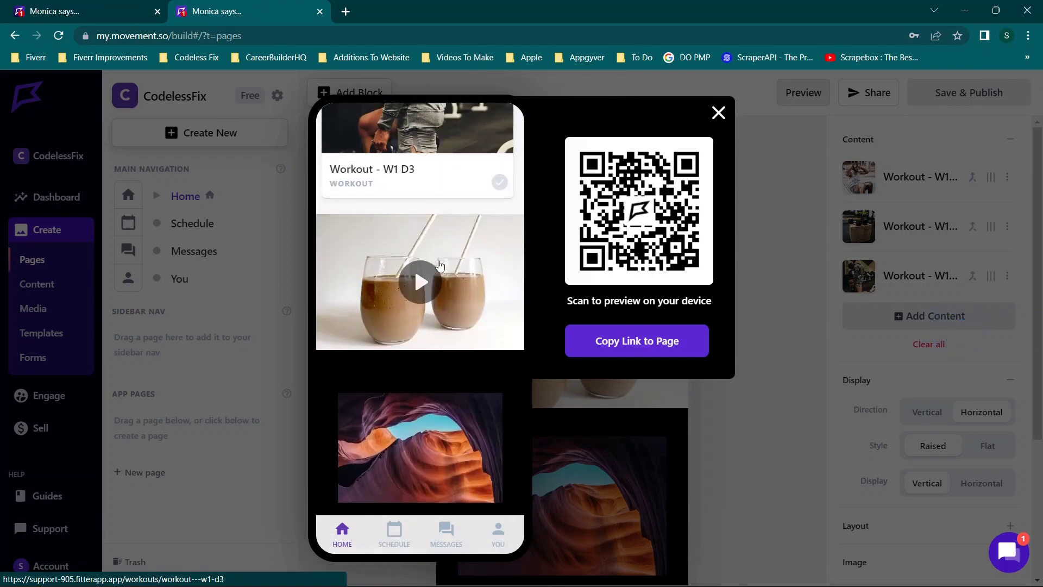
pyautogui.scroll(-5, 420, 288)
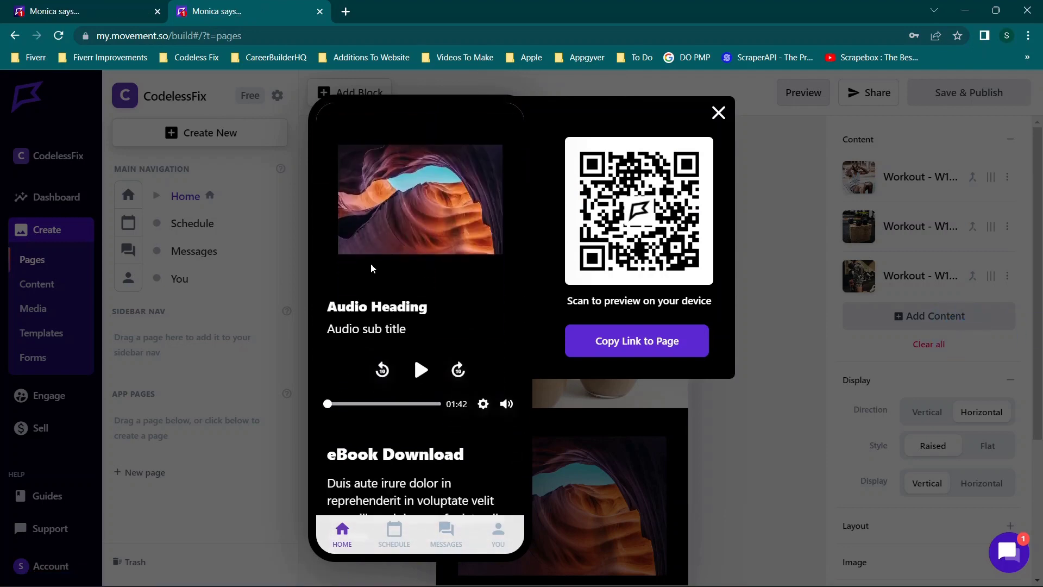
pyautogui.scroll(-4, 370, 248)
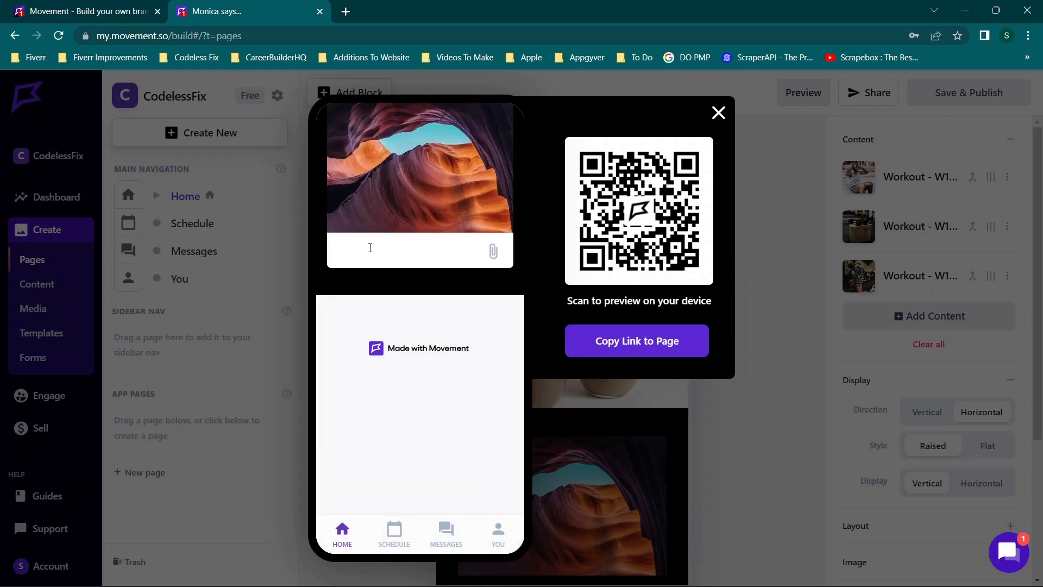
pyautogui.scroll(2, 374, 255)
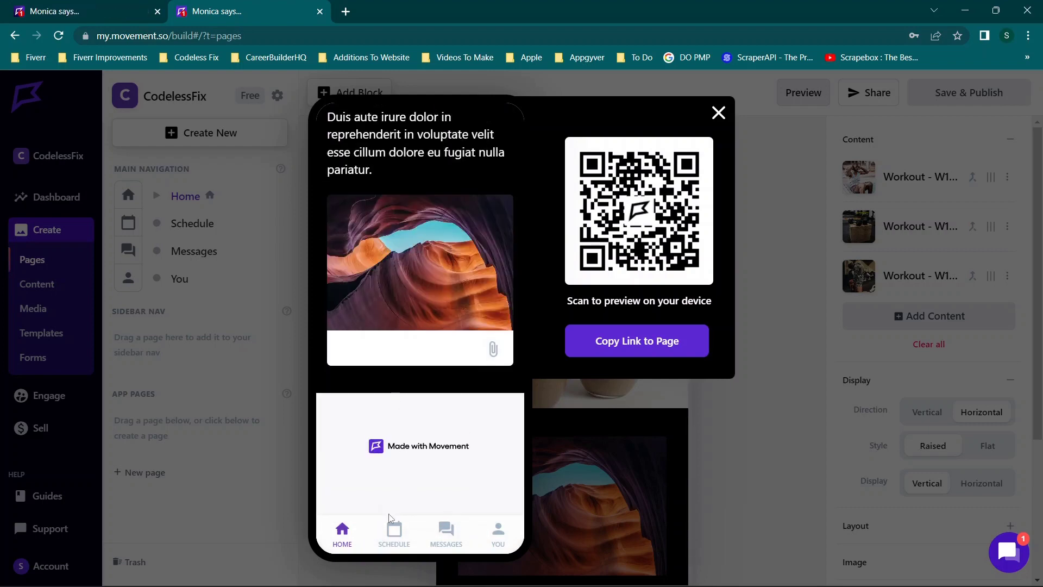
# Check the Schedule and Messages pages and the sign-in form in the app preview, and close the preview.
pyautogui.click(394, 530)
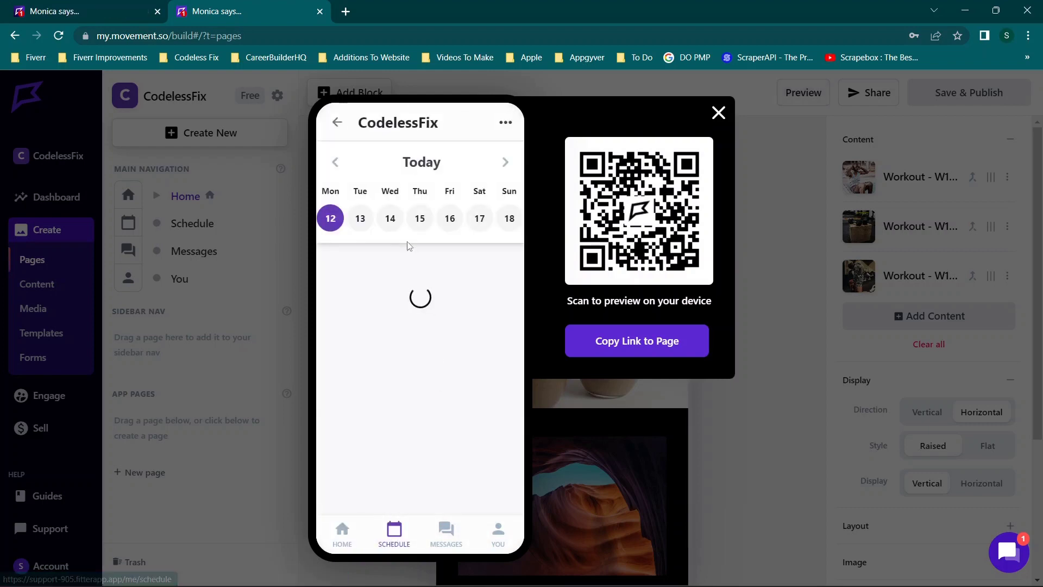
pyautogui.click(443, 528)
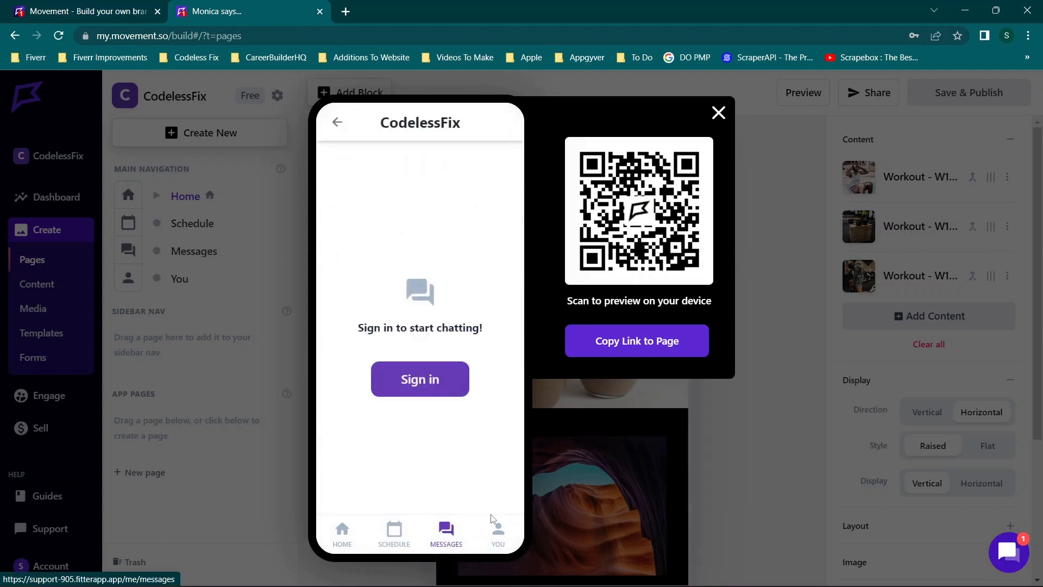
pyautogui.click(466, 383)
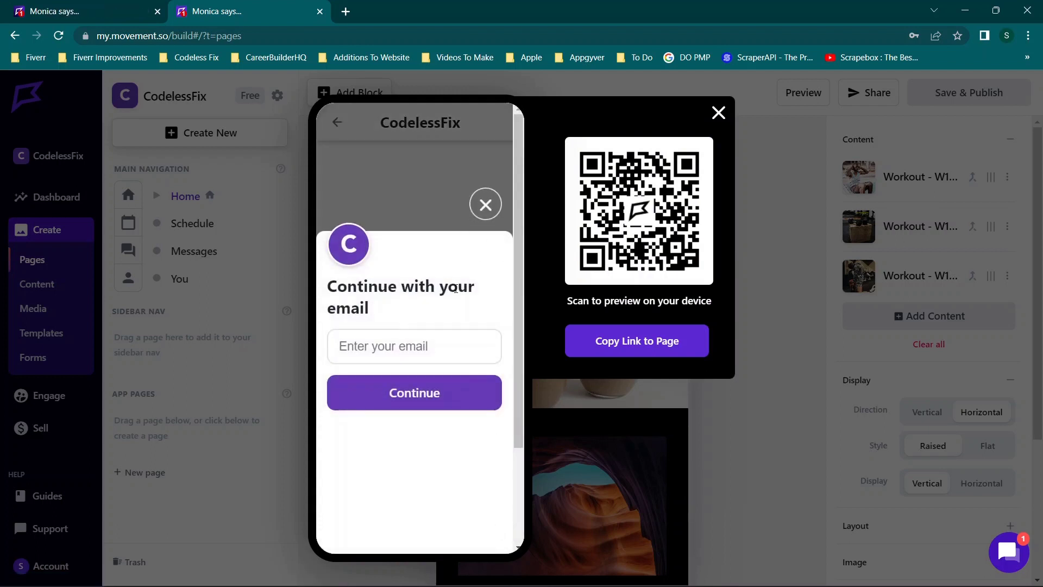
pyautogui.click(484, 205)
pyautogui.click(718, 113)
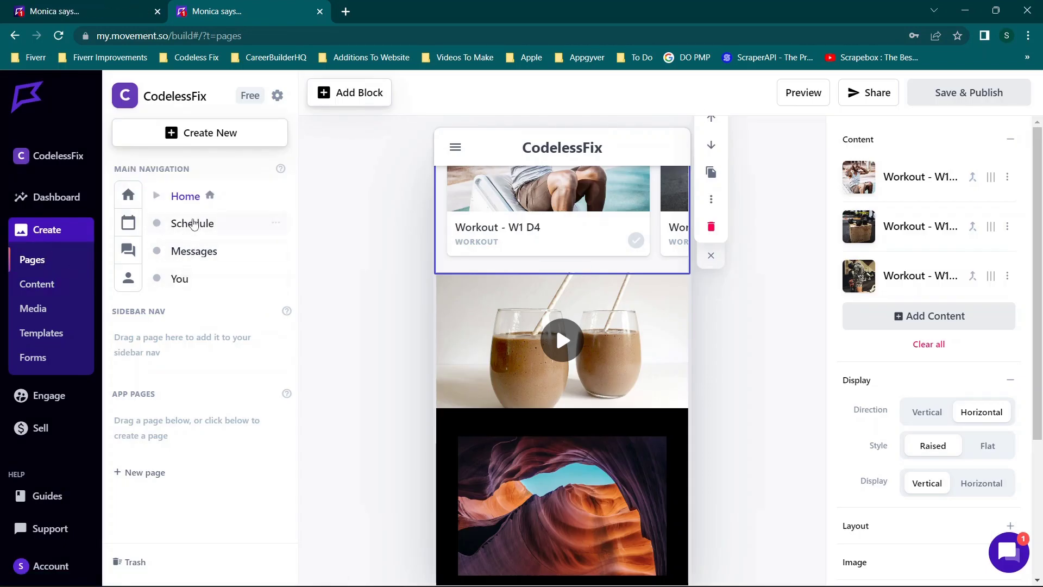
# Remove the Schedule page from the app's main navigation.
pyautogui.click(275, 223)
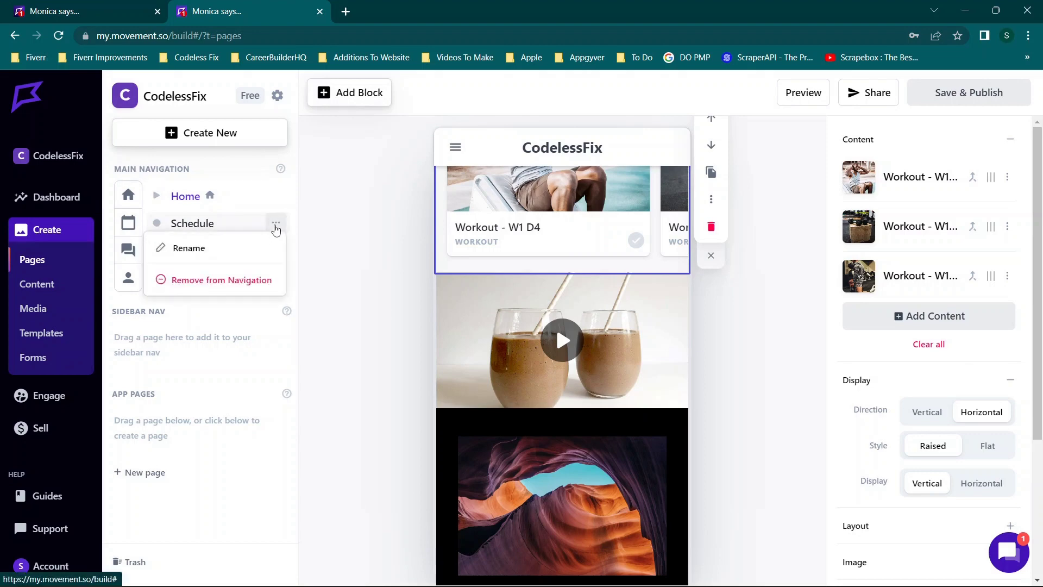
pyautogui.click(201, 281)
pyautogui.click(611, 345)
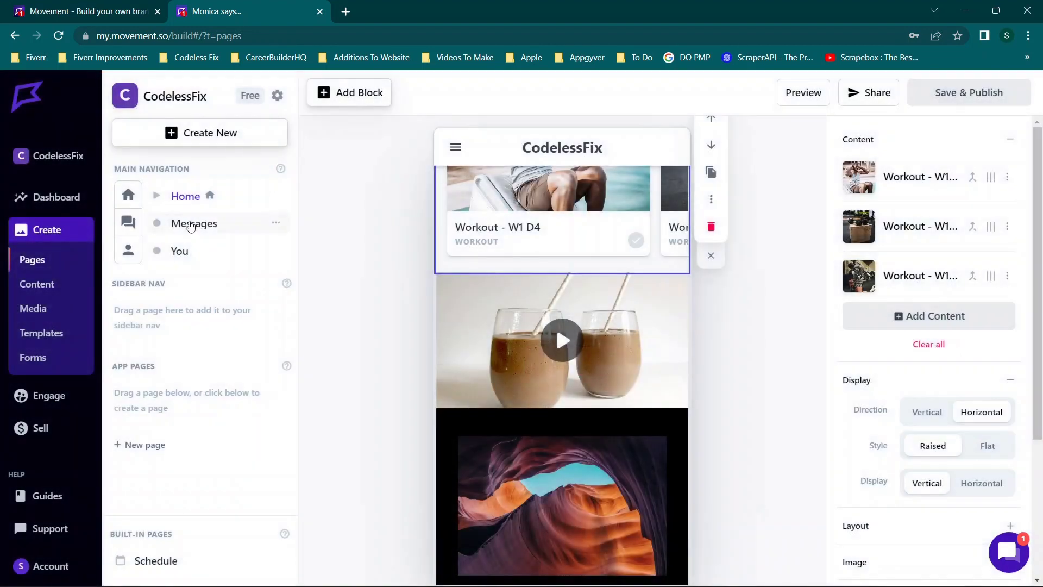
# Preview the built-in Messages page and look at its rename and removal options without changing anything.
pyautogui.click(189, 222)
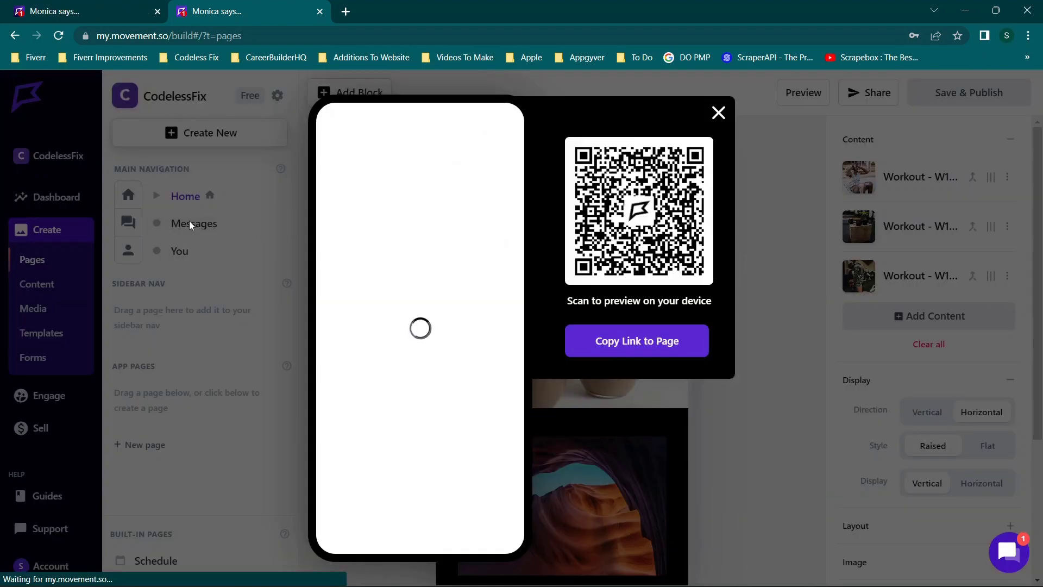
pyautogui.click(718, 113)
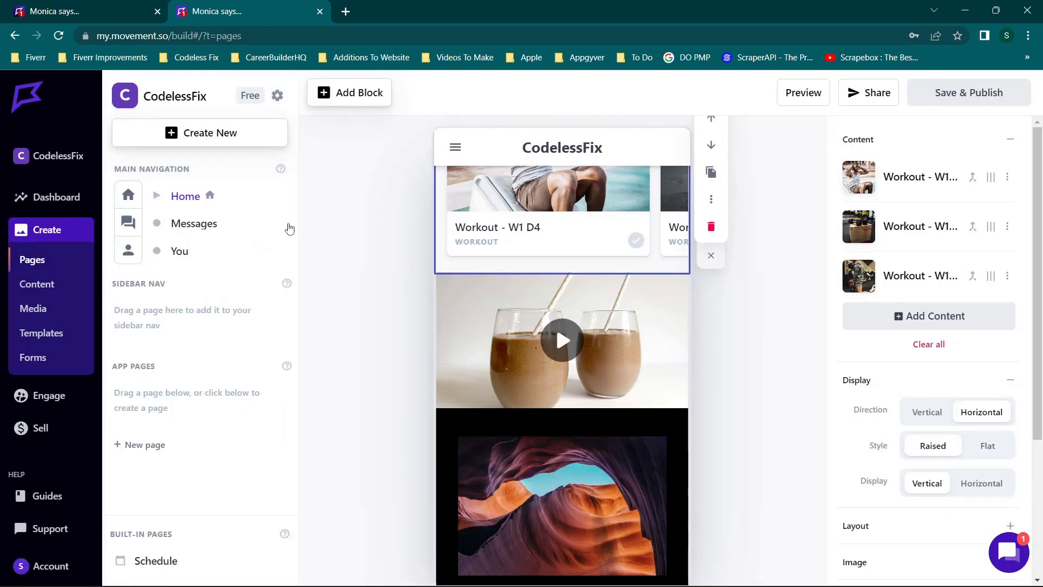
pyautogui.click(181, 218)
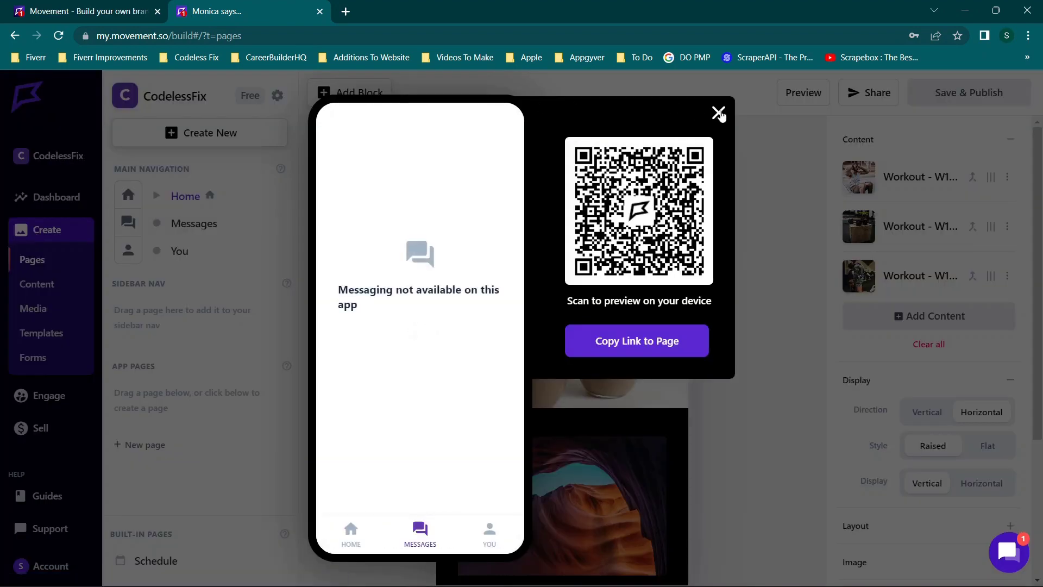
pyautogui.click(718, 112)
pyautogui.click(276, 225)
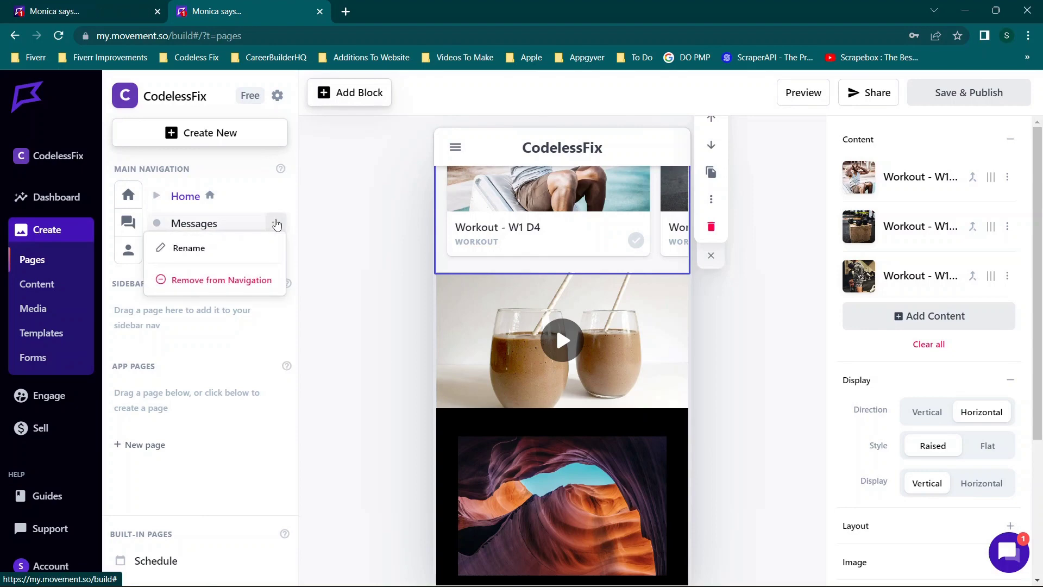
pyautogui.click(388, 218)
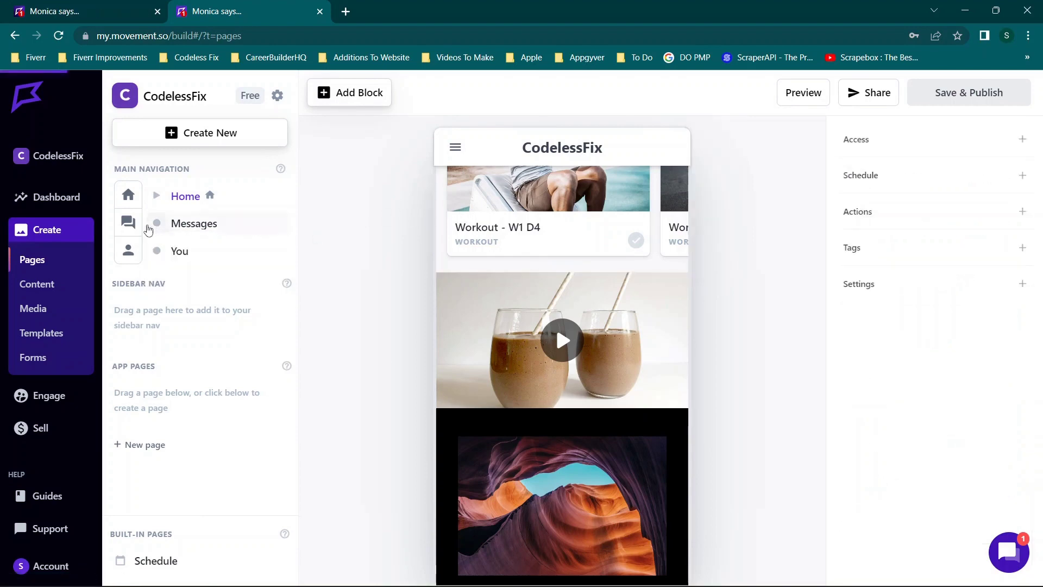
# Preview the You page, viewing its My Content, My Activity, My Saved and My Schedule sections, and close the preview.
pyautogui.click(179, 251)
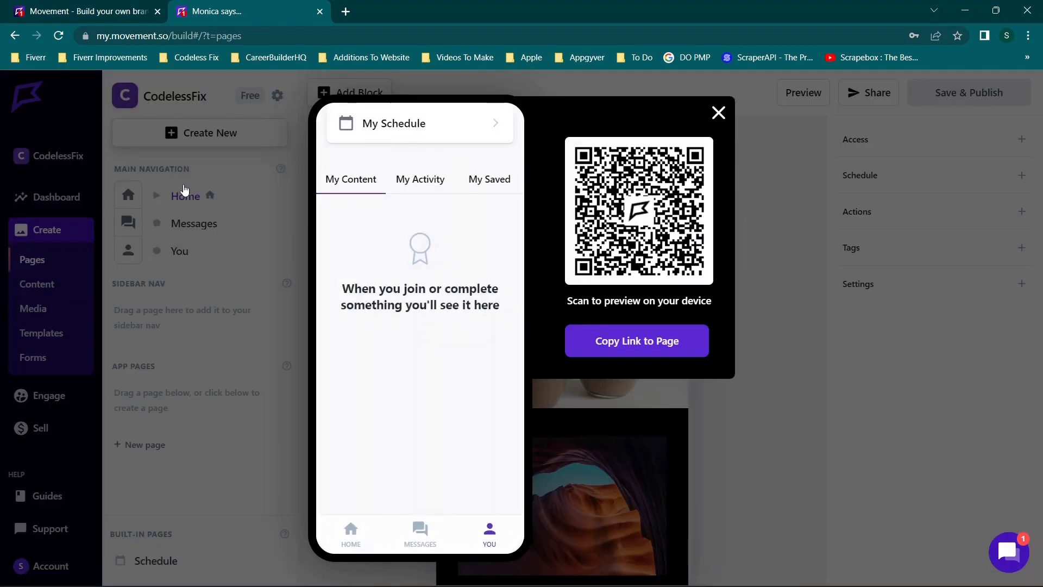
pyautogui.click(415, 186)
pyautogui.click(473, 187)
pyautogui.click(388, 186)
pyautogui.click(364, 185)
pyautogui.click(410, 136)
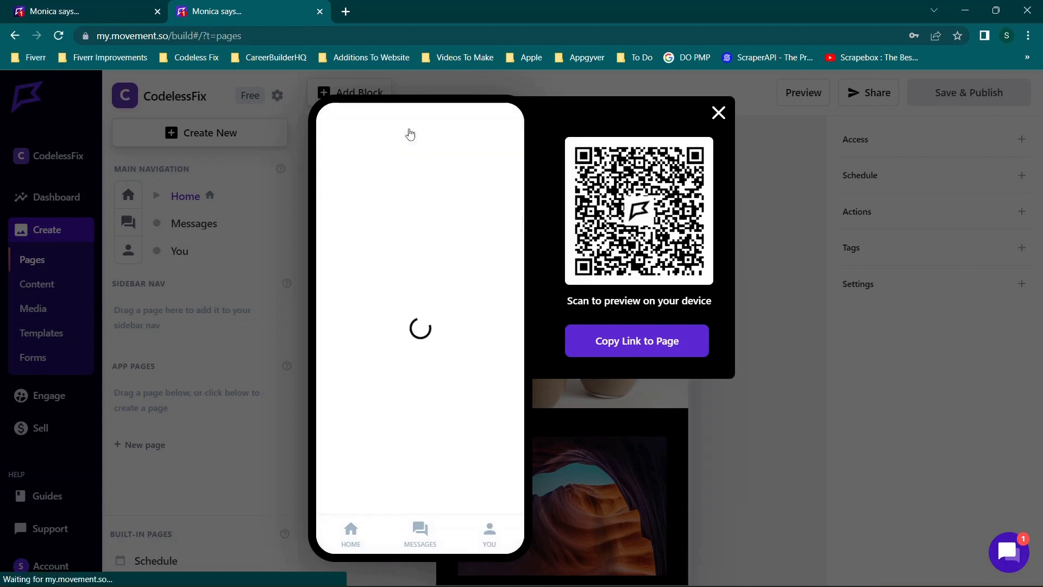
pyautogui.click(718, 113)
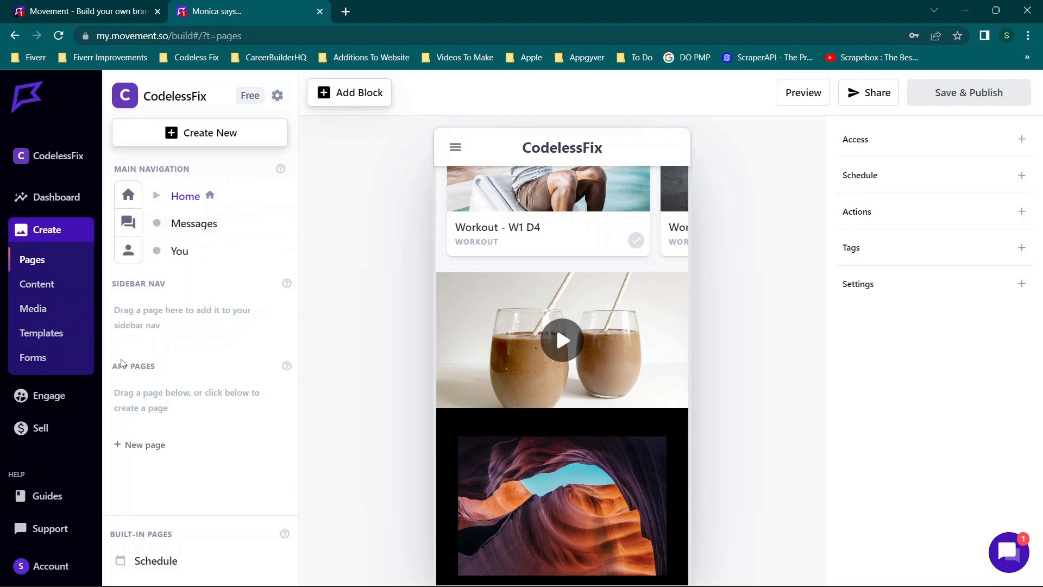
# Examine the new-page template libraries, including Sales Pages, Link in Bio, Blog and Testimonials, and leave without creating a page.
pyautogui.scroll(-1, 143, 408)
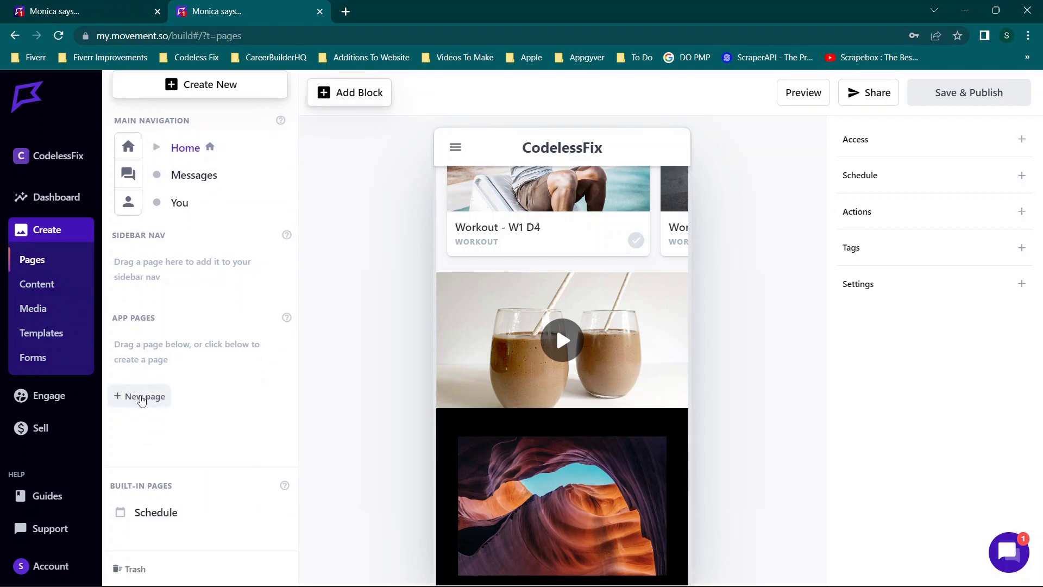
pyautogui.click(142, 397)
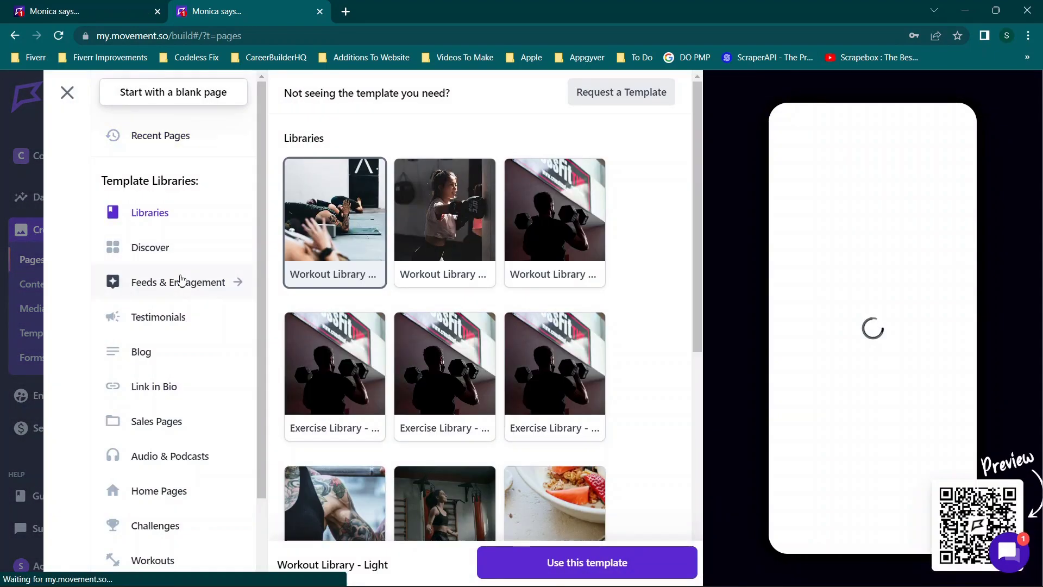
pyautogui.scroll(-2, 180, 279)
pyautogui.click(153, 324)
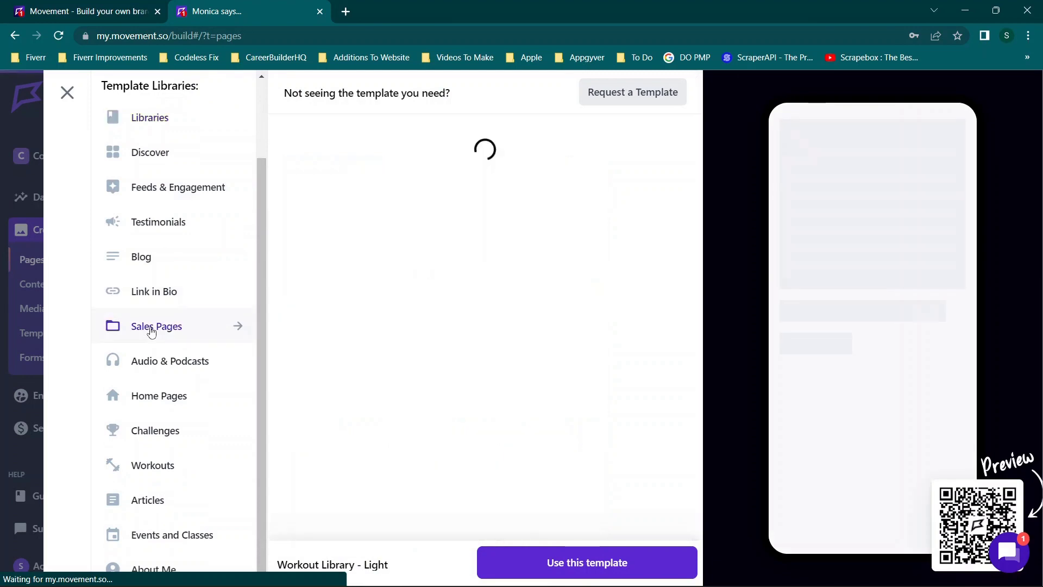
pyautogui.click(158, 296)
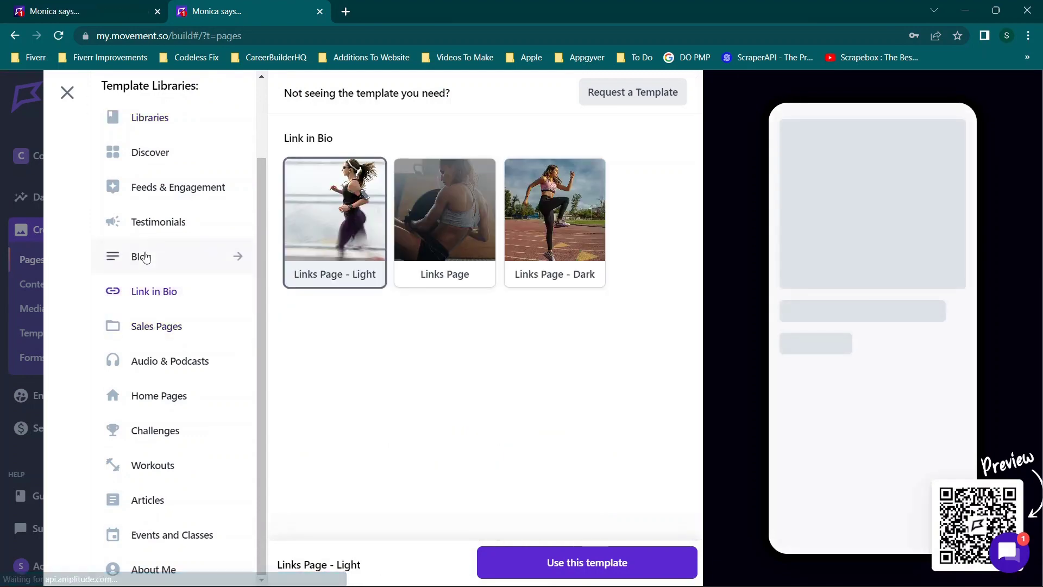
pyautogui.click(163, 256)
pyautogui.click(165, 222)
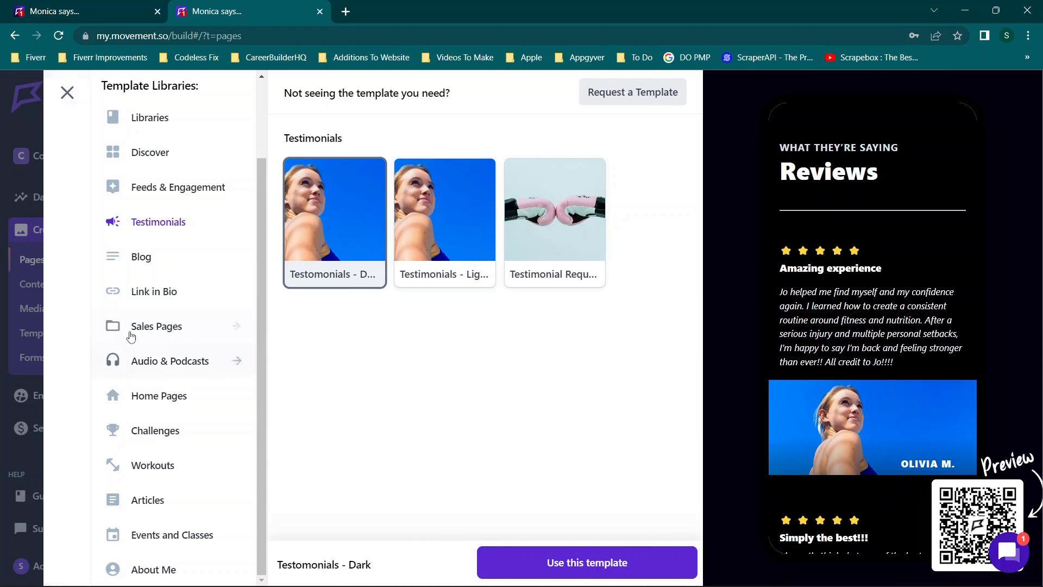
pyautogui.scroll(2, 134, 333)
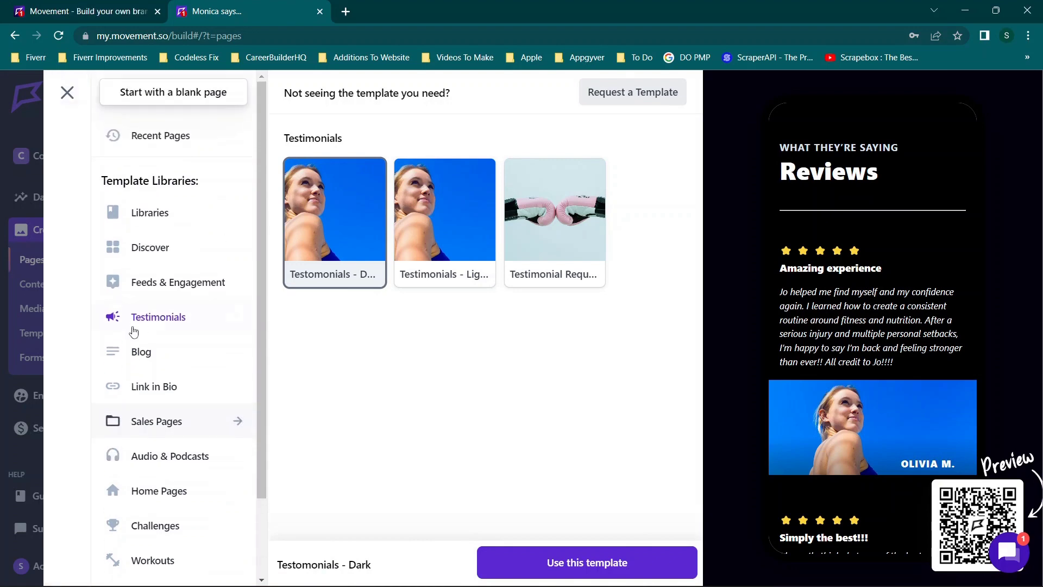
pyautogui.click(67, 93)
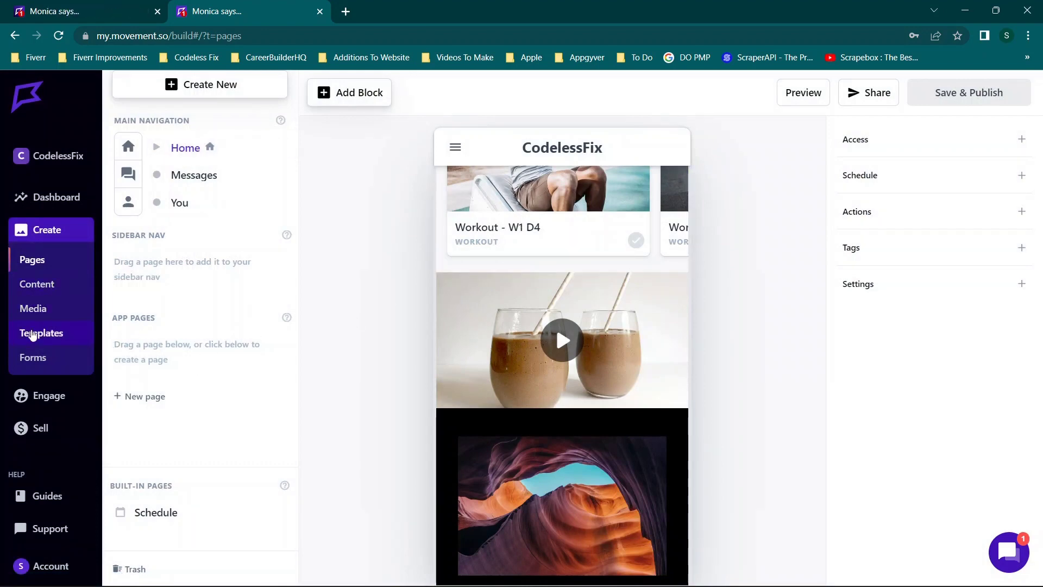
# View the Engage section's member list, new member form, push campaigns, messages and integrations.
pyautogui.click(47, 397)
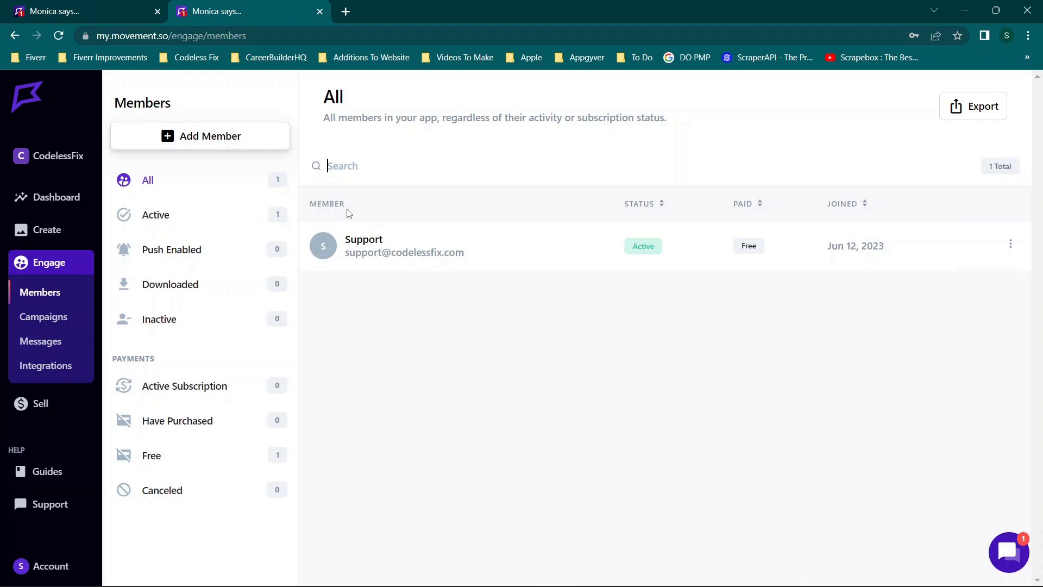
pyautogui.click(196, 137)
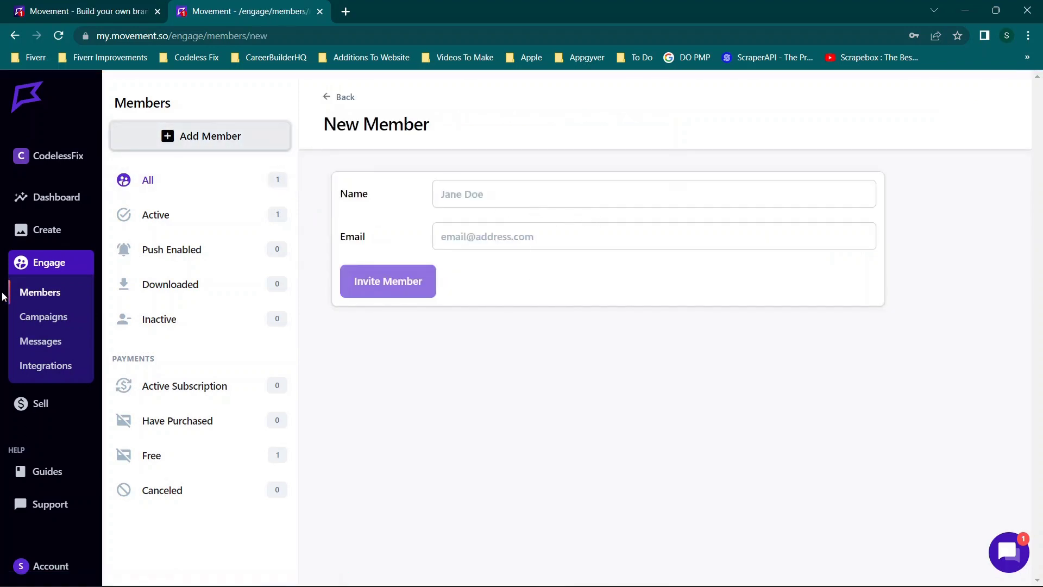
pyautogui.click(39, 318)
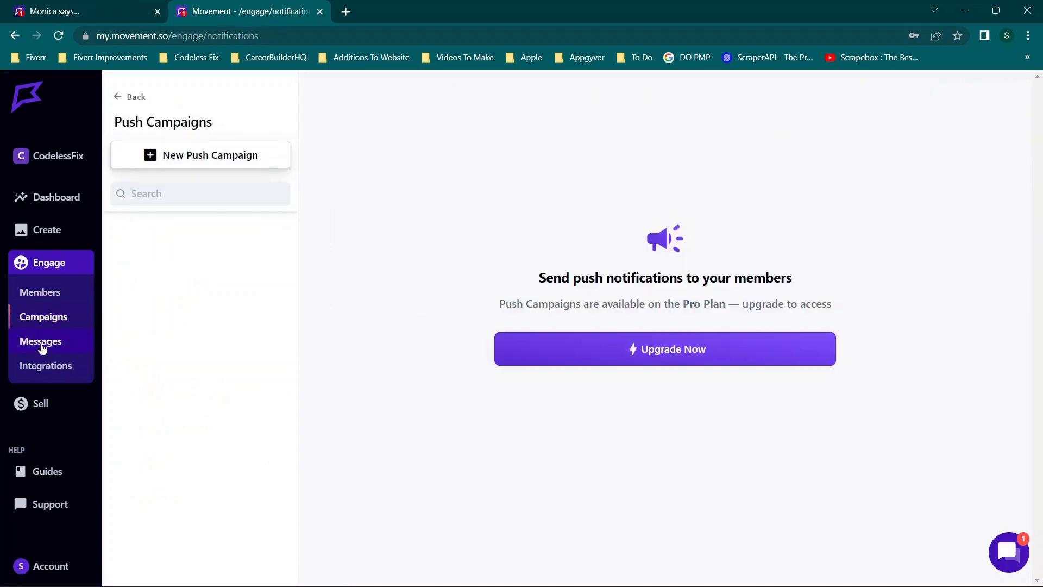
pyautogui.click(42, 342)
pyautogui.click(42, 366)
pyautogui.click(41, 366)
# View the Sell section's products page and its sales and revenue overview.
pyautogui.click(27, 403)
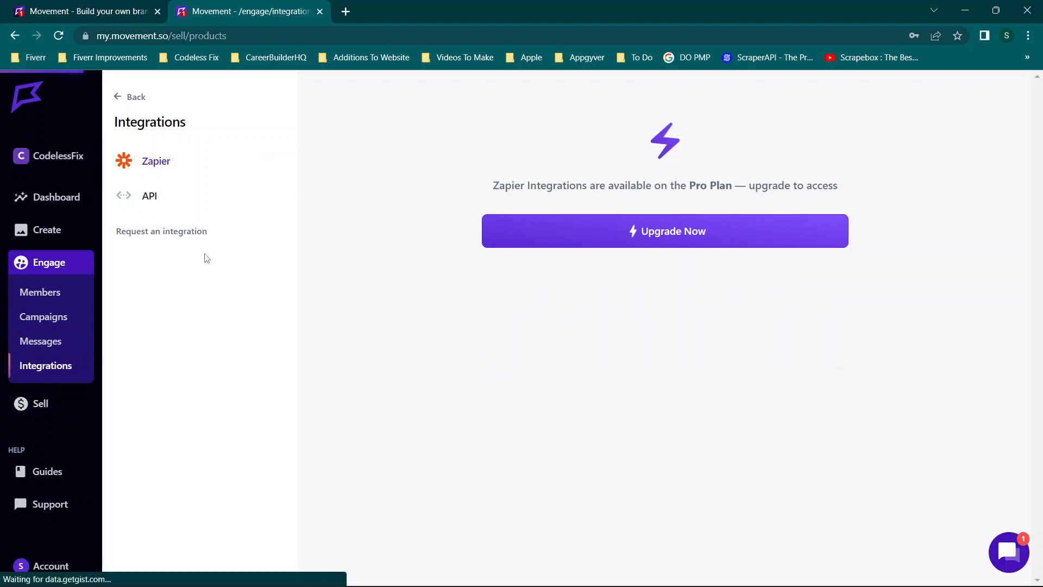
pyautogui.scroll(-3, 595, 330)
pyautogui.scroll(3, 595, 330)
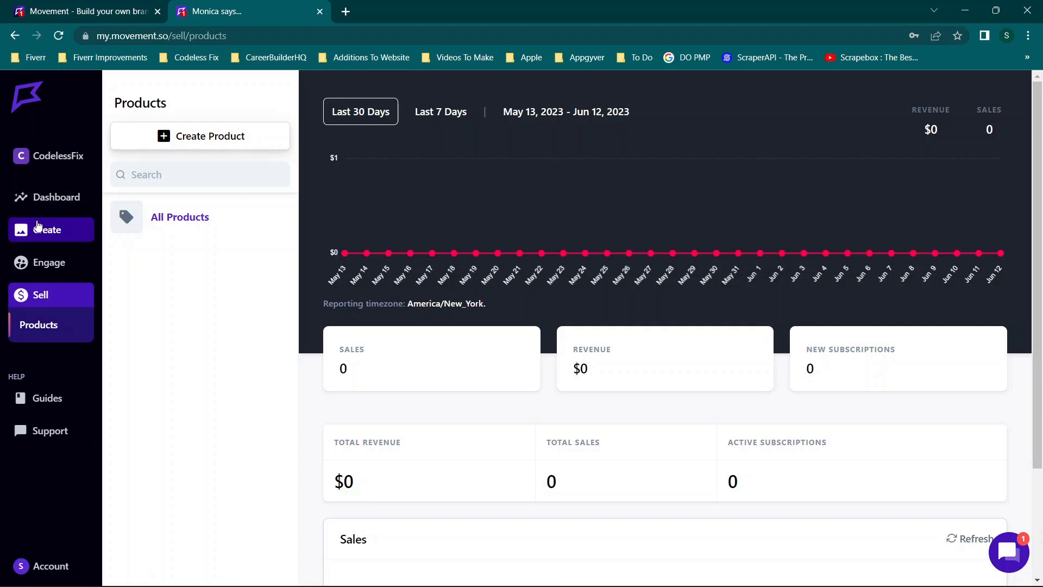
# Go to the dashboard and publish the app.
pyautogui.click(51, 196)
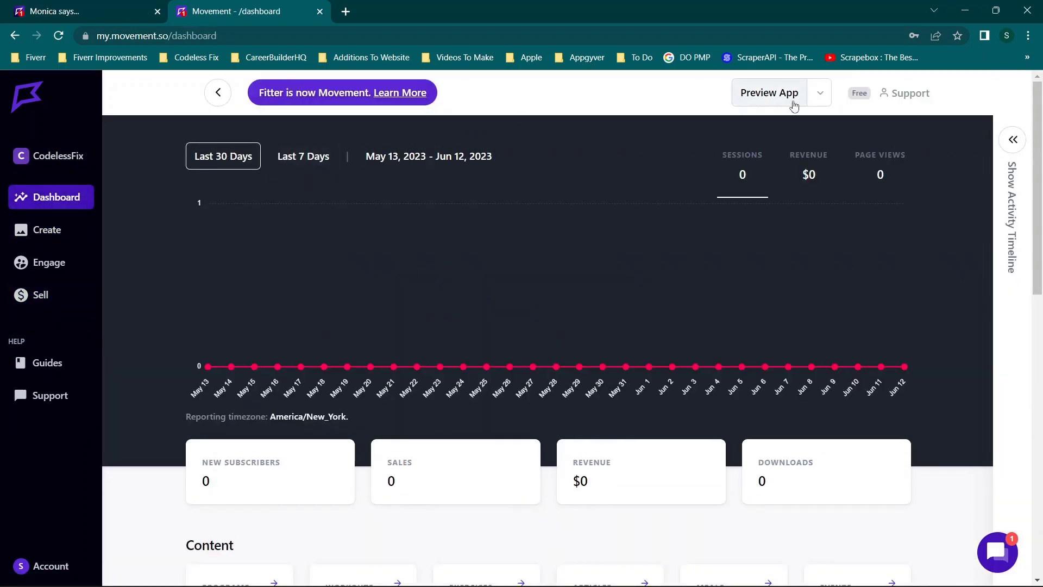
pyautogui.click(819, 94)
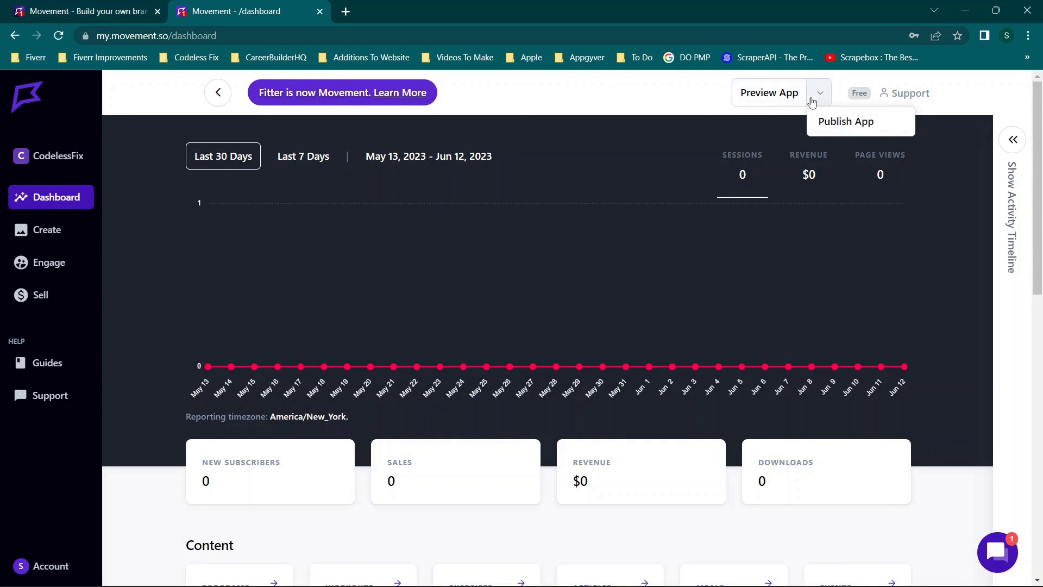
pyautogui.click(836, 123)
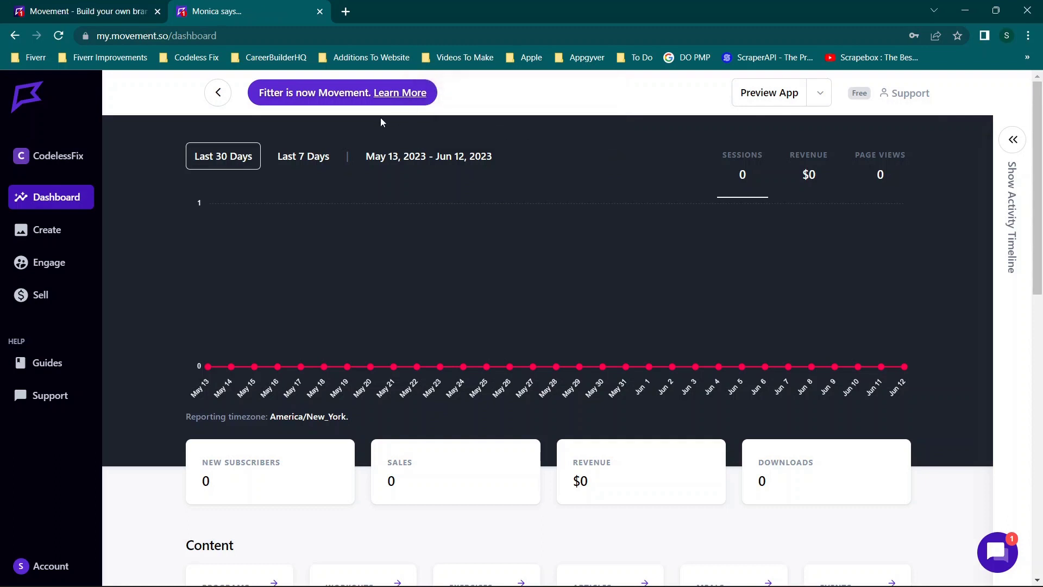
pyautogui.click(820, 96)
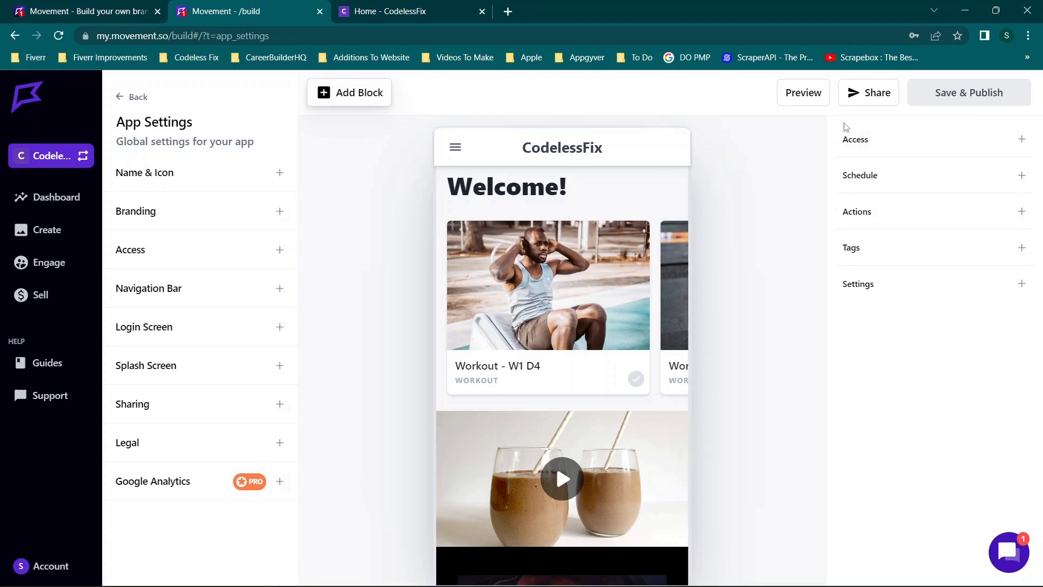
# Copy the Home page's share link from the builder and load it in the browser tab showing the published app.
pyautogui.click(851, 93)
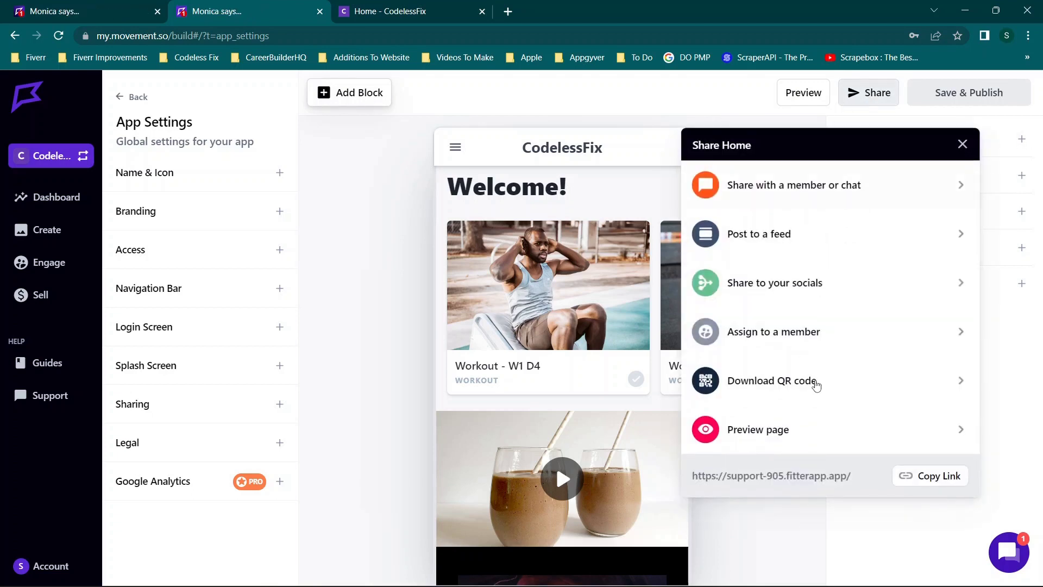
pyautogui.click(916, 476)
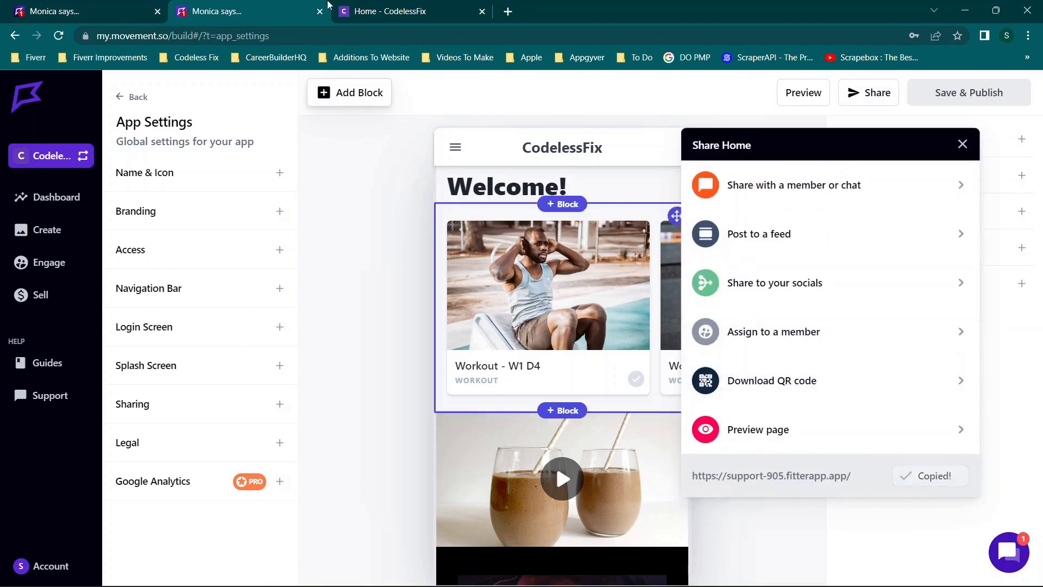
pyautogui.click(433, 9)
pyautogui.click(363, 35)
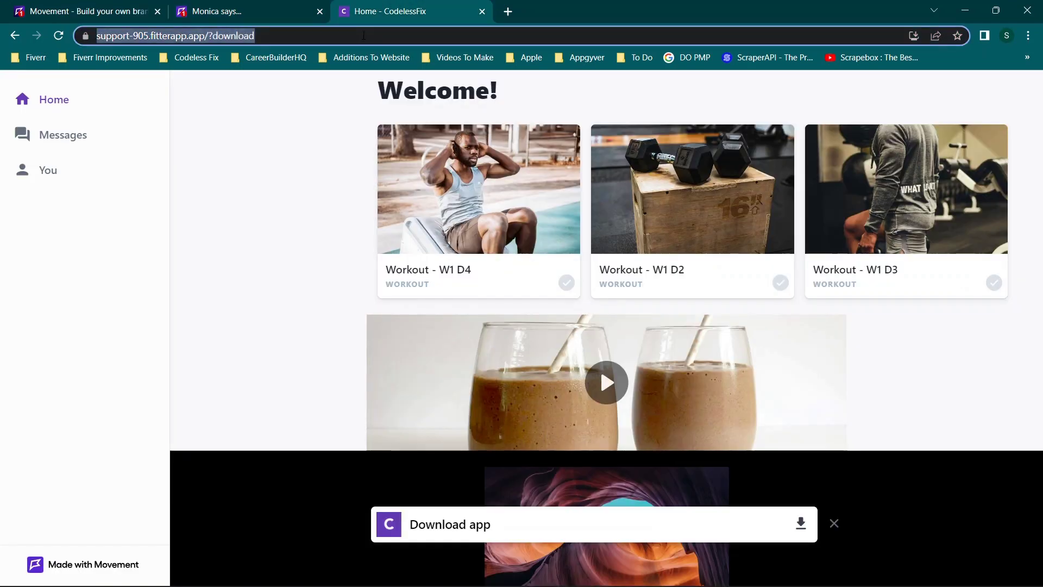
pyautogui.hotkey('ctrl', 'v')
pyautogui.press('Return')
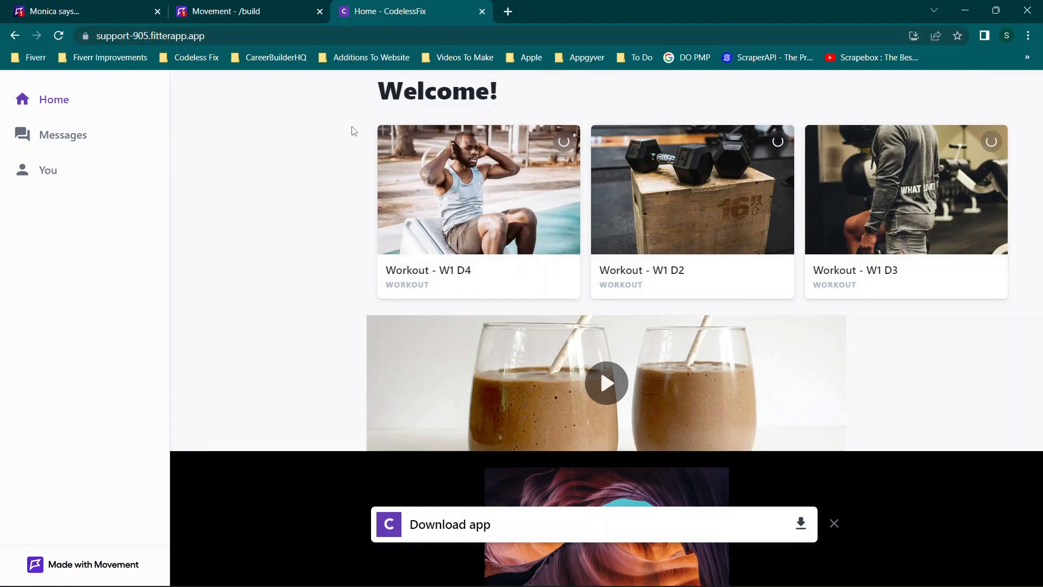
# Look through the published Home page in the browser, down to the eBook Download section.
pyautogui.scroll(-11, 590, 286)
pyautogui.scroll(7, 591, 288)
pyautogui.scroll(5, 590, 285)
pyautogui.scroll(-3, 559, 275)
pyautogui.scroll(-8, 561, 274)
pyautogui.scroll(1, 559, 273)
pyautogui.scroll(-1, 559, 272)
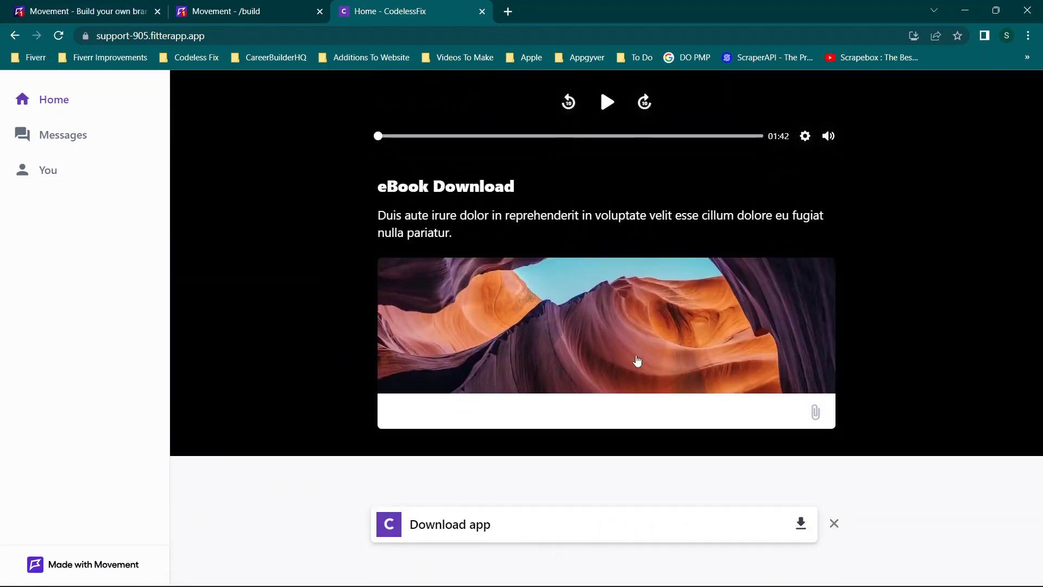
# Install the CodelessFix app on the computer from the published page and maximize its window.
pyautogui.click(801, 522)
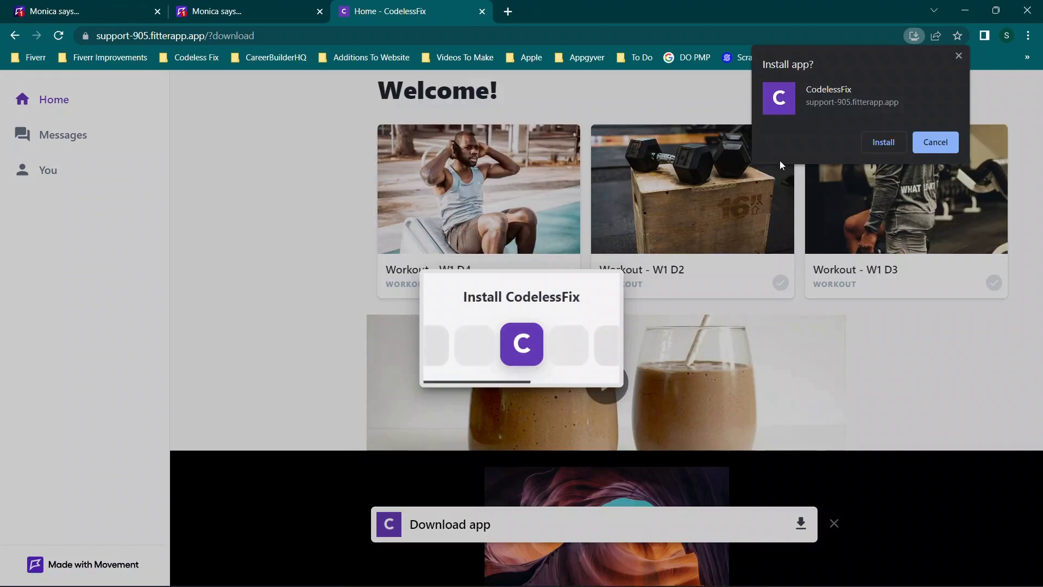
pyautogui.click(873, 145)
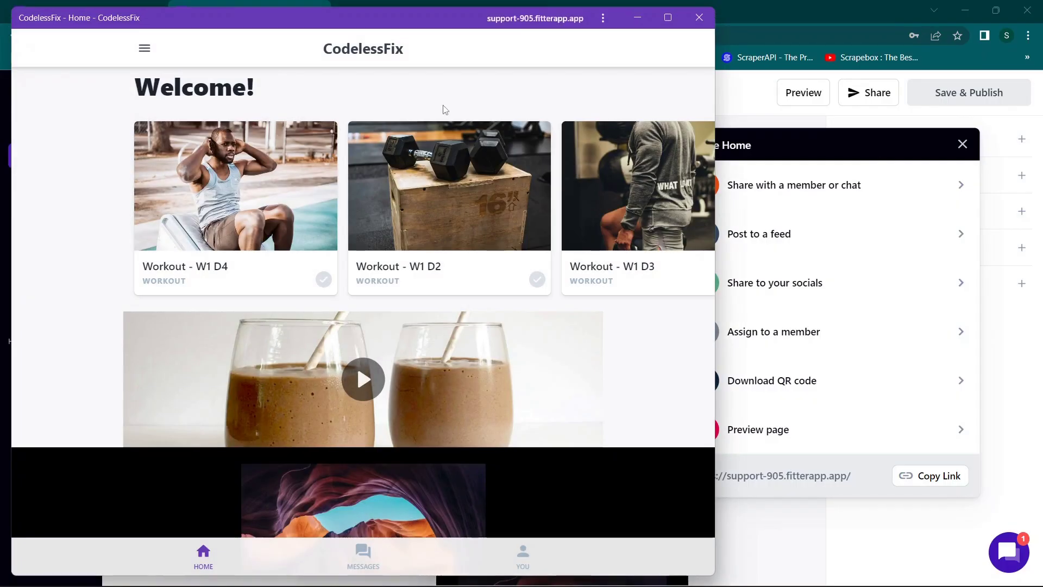
pyautogui.moveTo(444, 14); pyautogui.dragTo(562, 1)
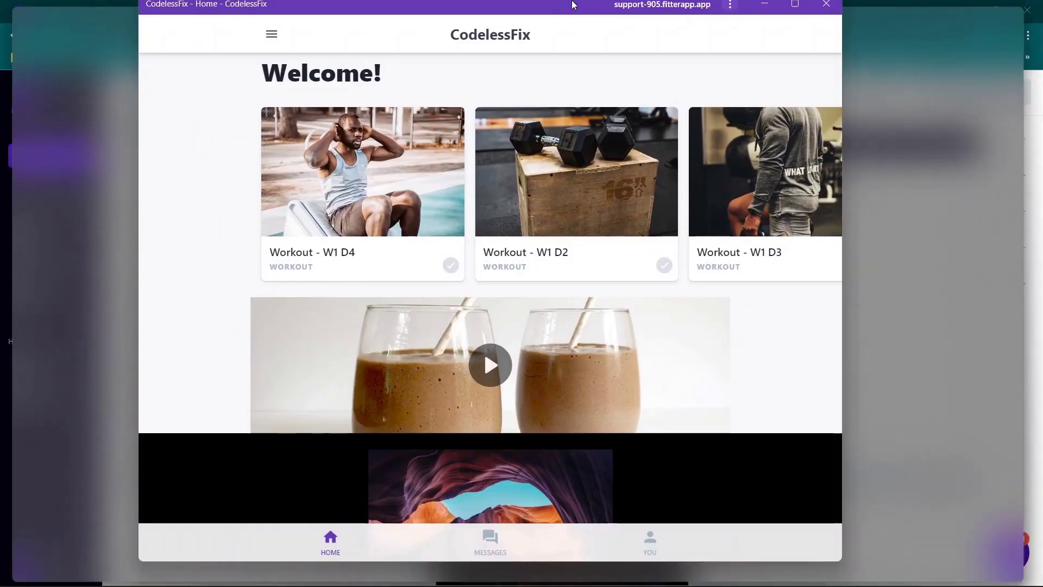
# Examine the Home page in the installed CodelessFix app, down to the eBook Download section and back up to the Welcome heading.
pyautogui.scroll(-5, 338, 143)
pyautogui.scroll(-5, 338, 146)
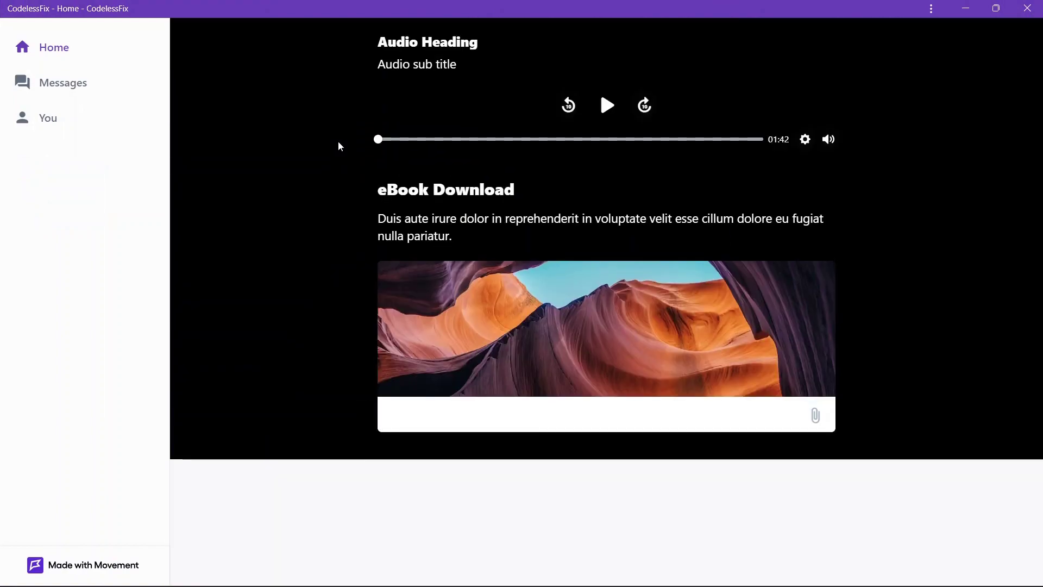
pyautogui.scroll(10, 338, 146)
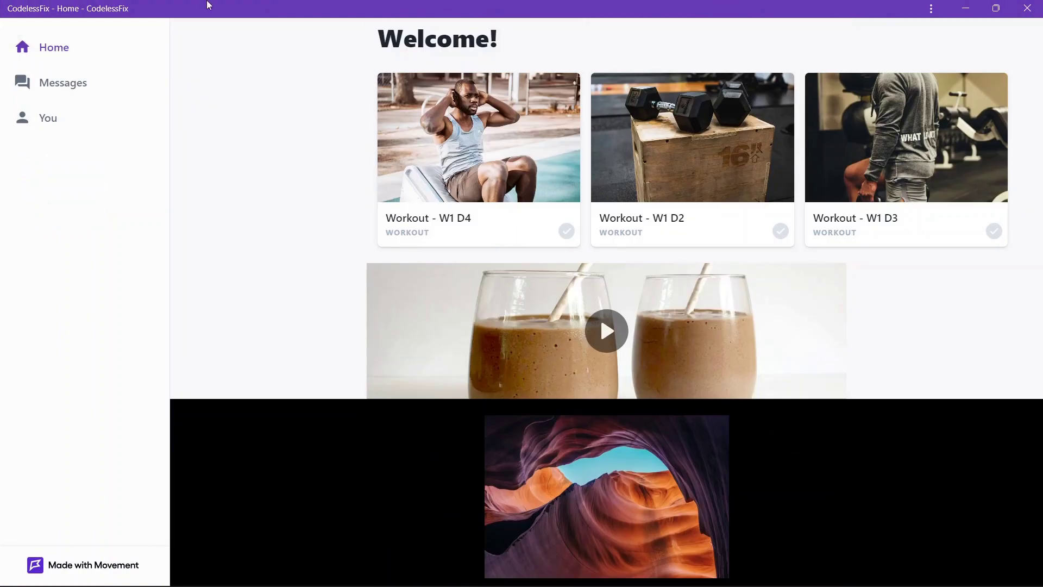
pyautogui.moveTo(205, 2); pyautogui.dragTo(357, 3)
pyautogui.scroll(-10, 659, 345)
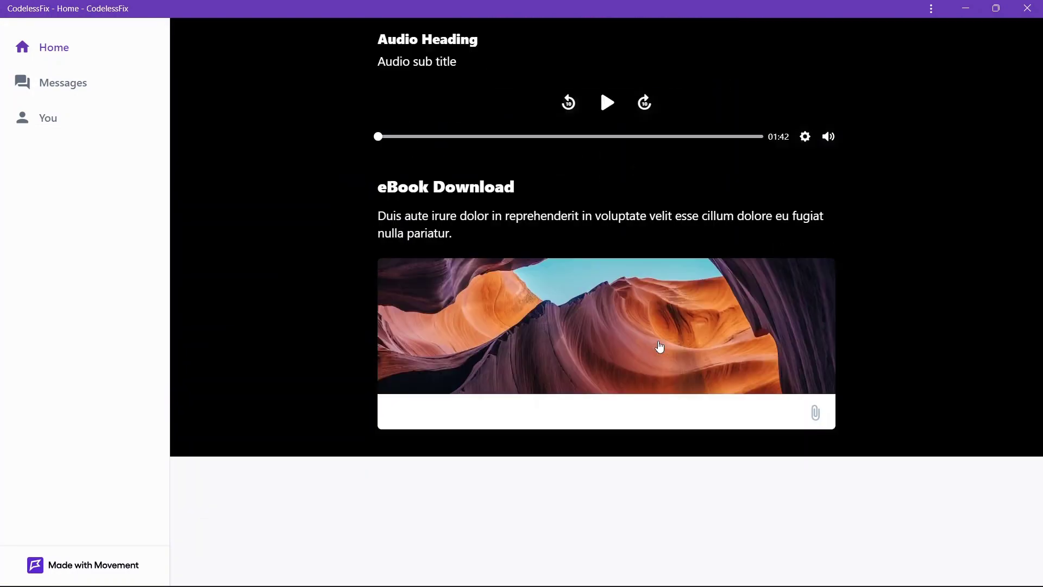
pyautogui.scroll(10, 659, 344)
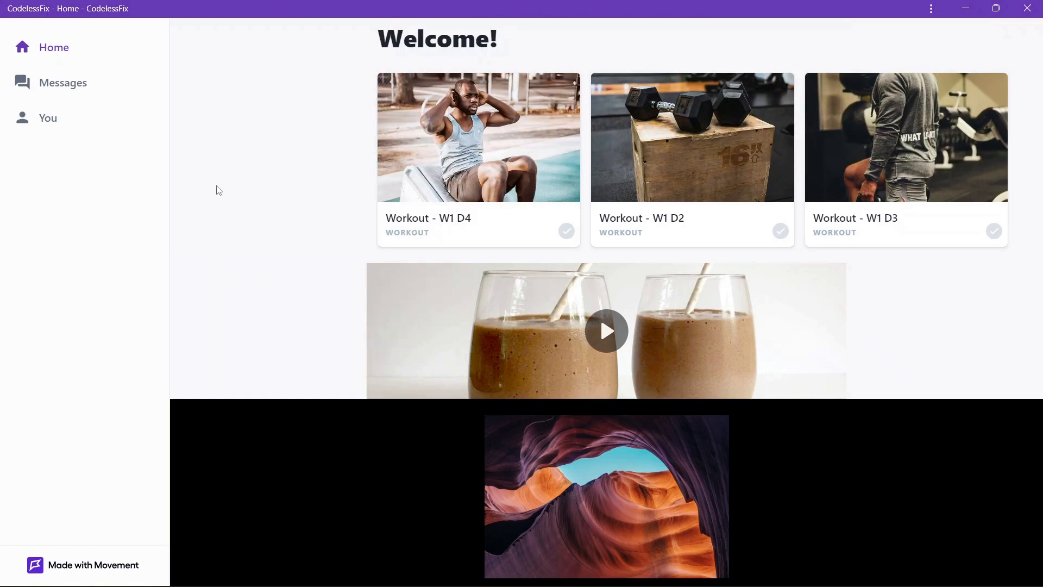
# Open the installed app's current page in Chrome and look through it there.
pyautogui.click(931, 10)
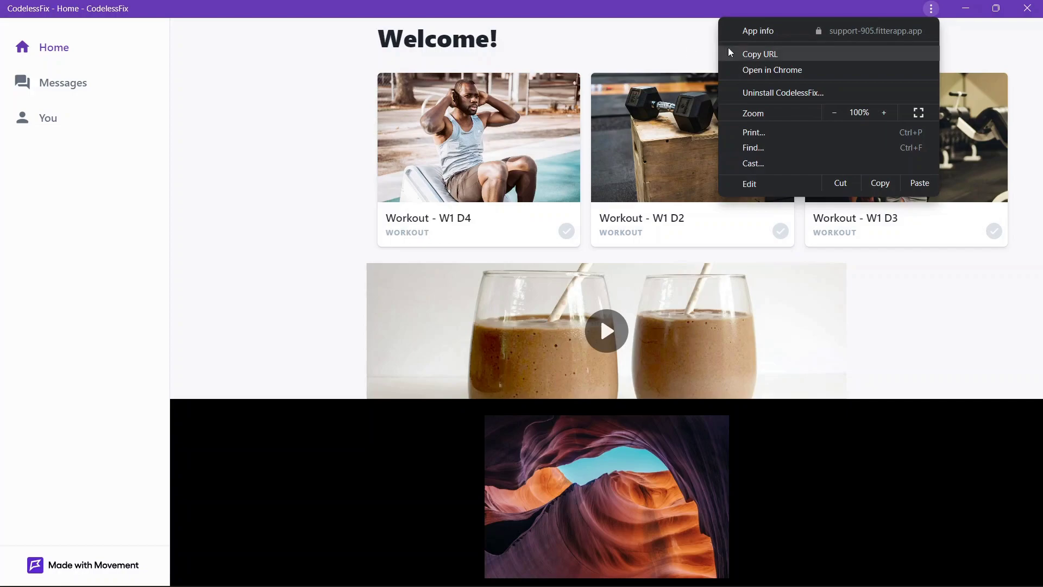
pyautogui.click(751, 70)
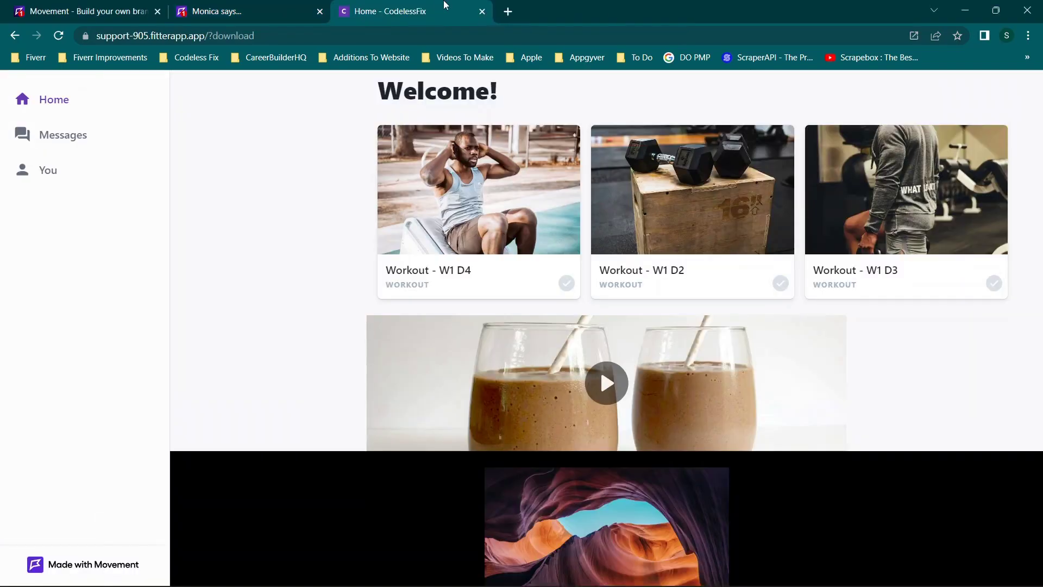
pyautogui.scroll(-5, 485, 209)
pyautogui.scroll(-5, 485, 209)
pyautogui.moveTo(81, 10); pyautogui.dragTo(208, 28)
# Return to the Movement builder, close the Home page's sharing options and review the page's blocks down to the eBook Download.
pyautogui.click(227, 11)
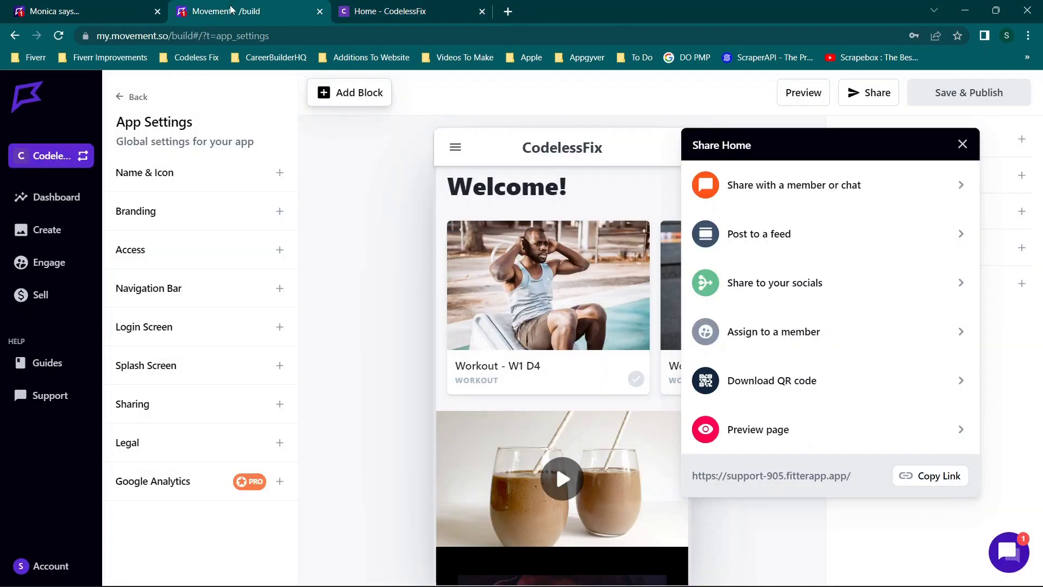
pyautogui.click(962, 144)
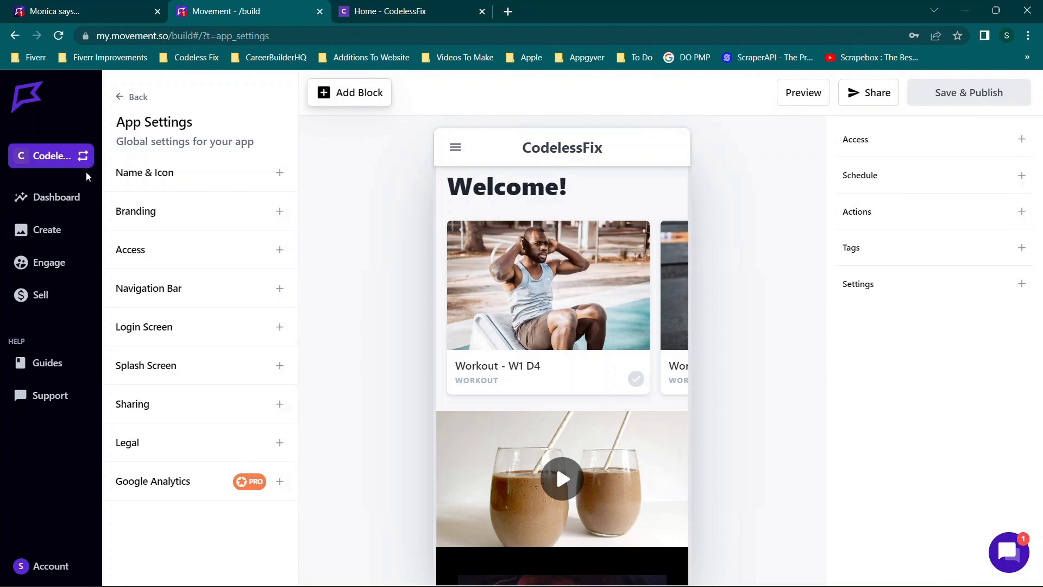
pyautogui.scroll(-1, 278, 203)
pyautogui.scroll(1, 277, 204)
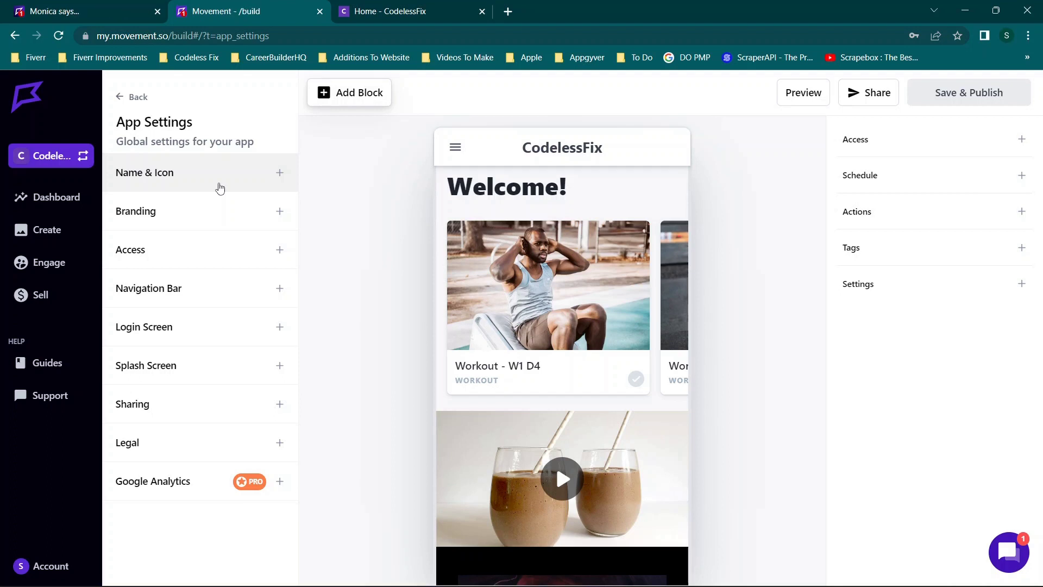
pyautogui.scroll(-5, 561, 315)
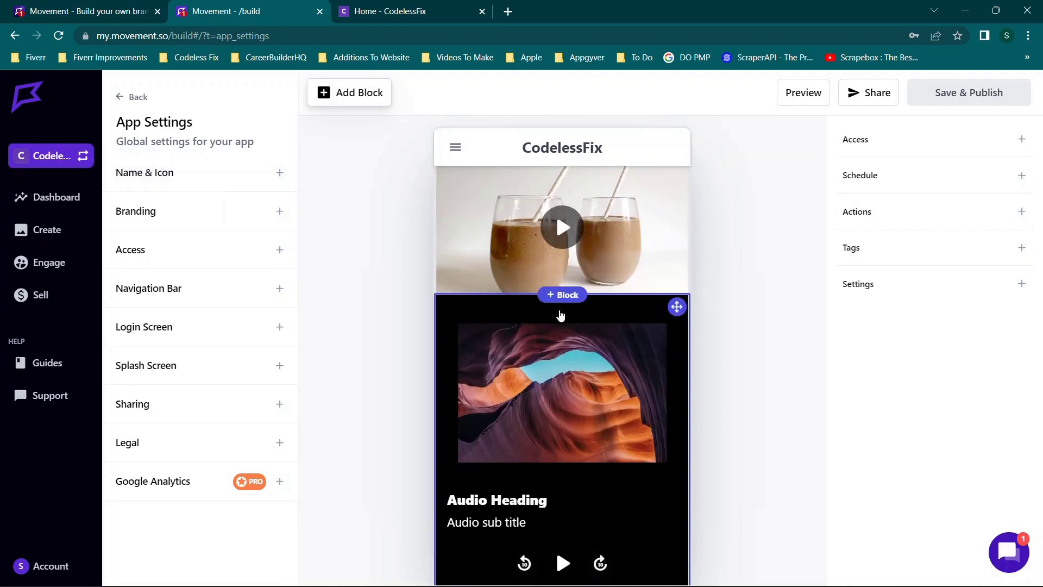
pyautogui.scroll(-7, 560, 315)
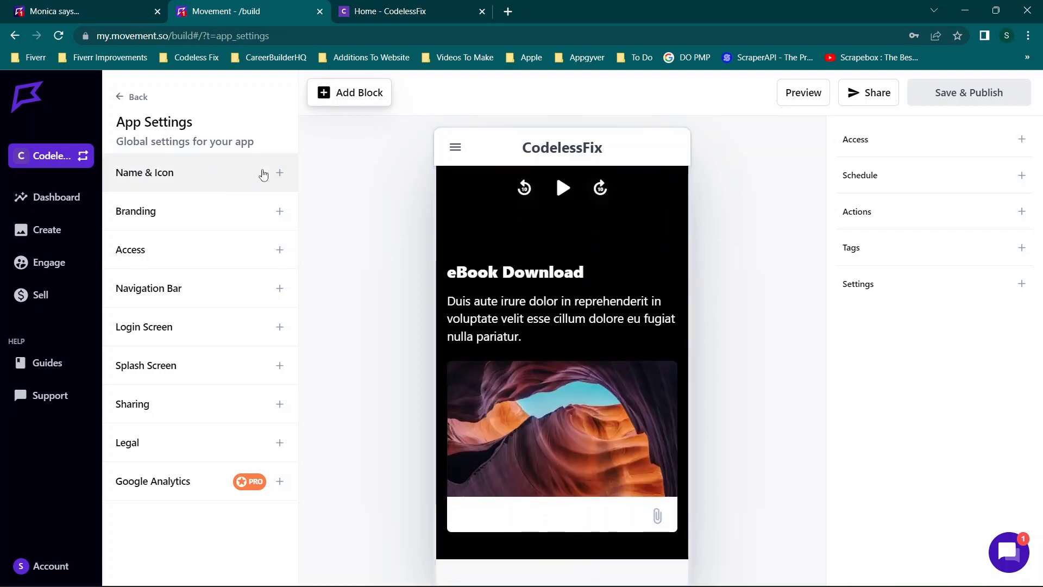